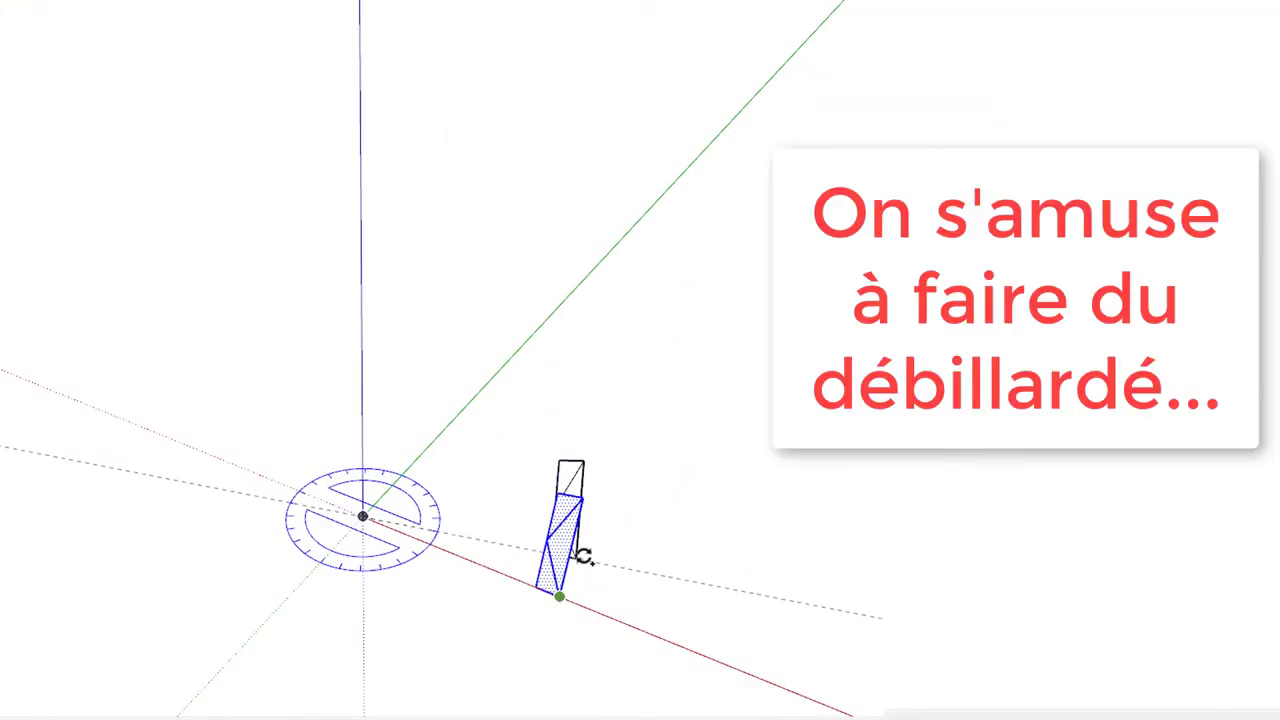
Step: Array the rotated slat into 30 copies around the ring, then stack a copy of the ring above it
click(583, 557)
text(x30)
key(Return)
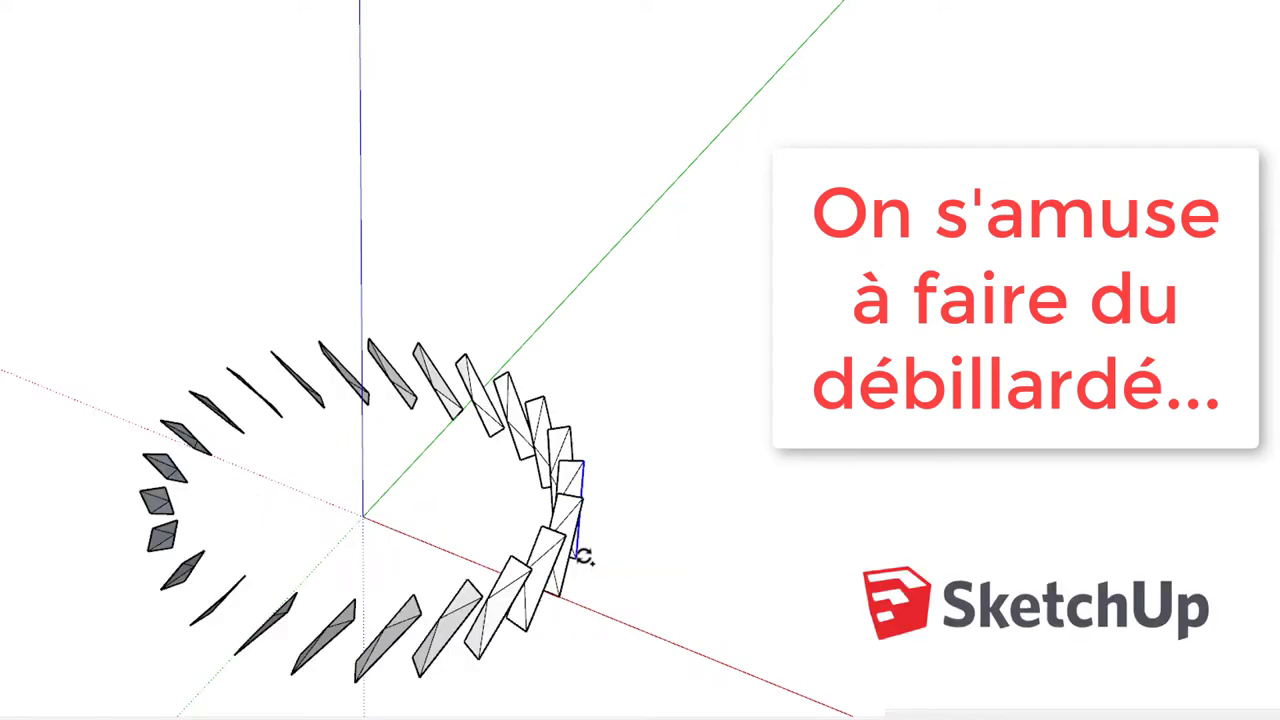
drag(2, 293, 612, 719)
click(351, 677)
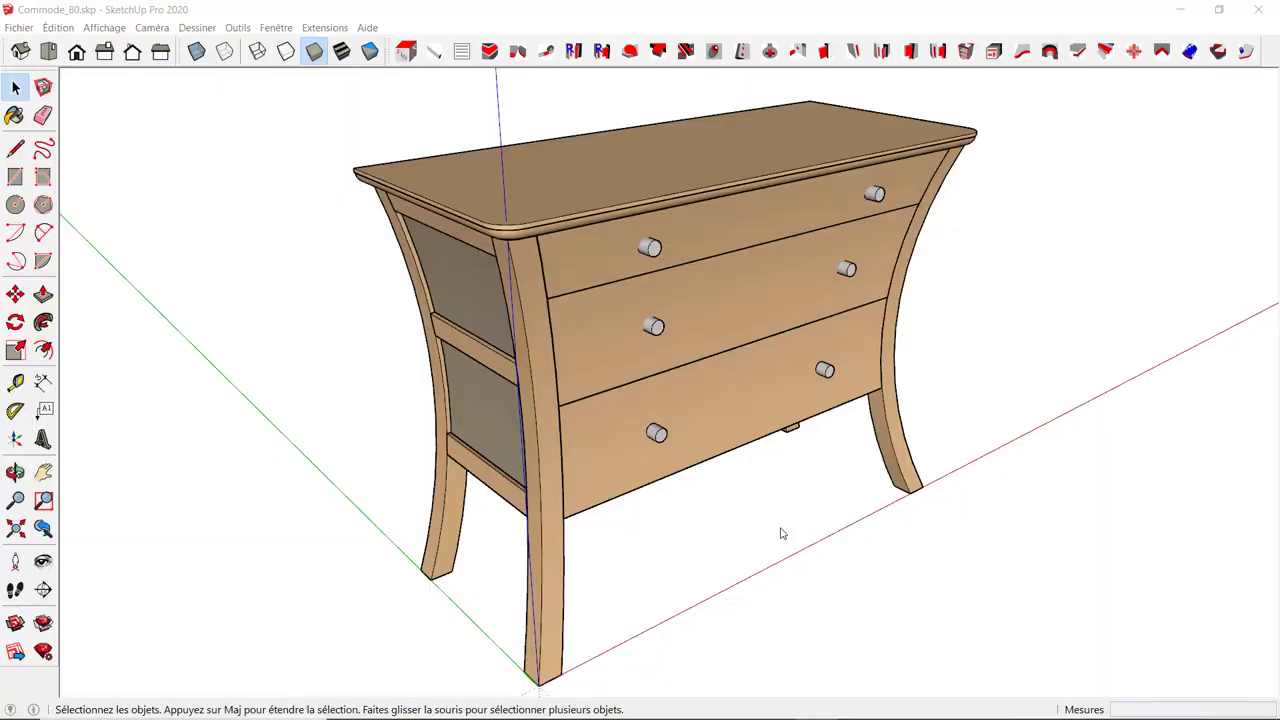
Step: Orbit around the three-drawer chest to view it from several angles
key(o)
drag(781, 534, 723, 557)
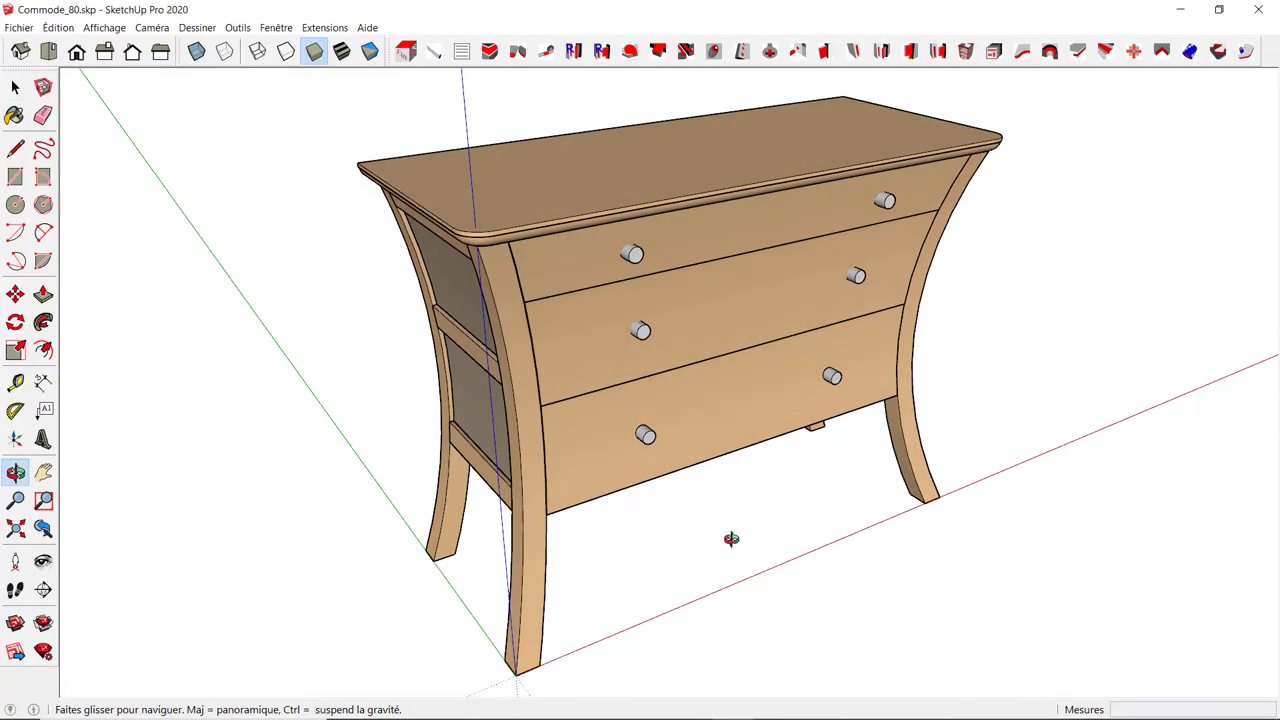
mouse_move(723, 557)
middle_down()
mouse_move(777, 537)
mouse_move(746, 517)
mouse_move(849, 506)
middle_up()
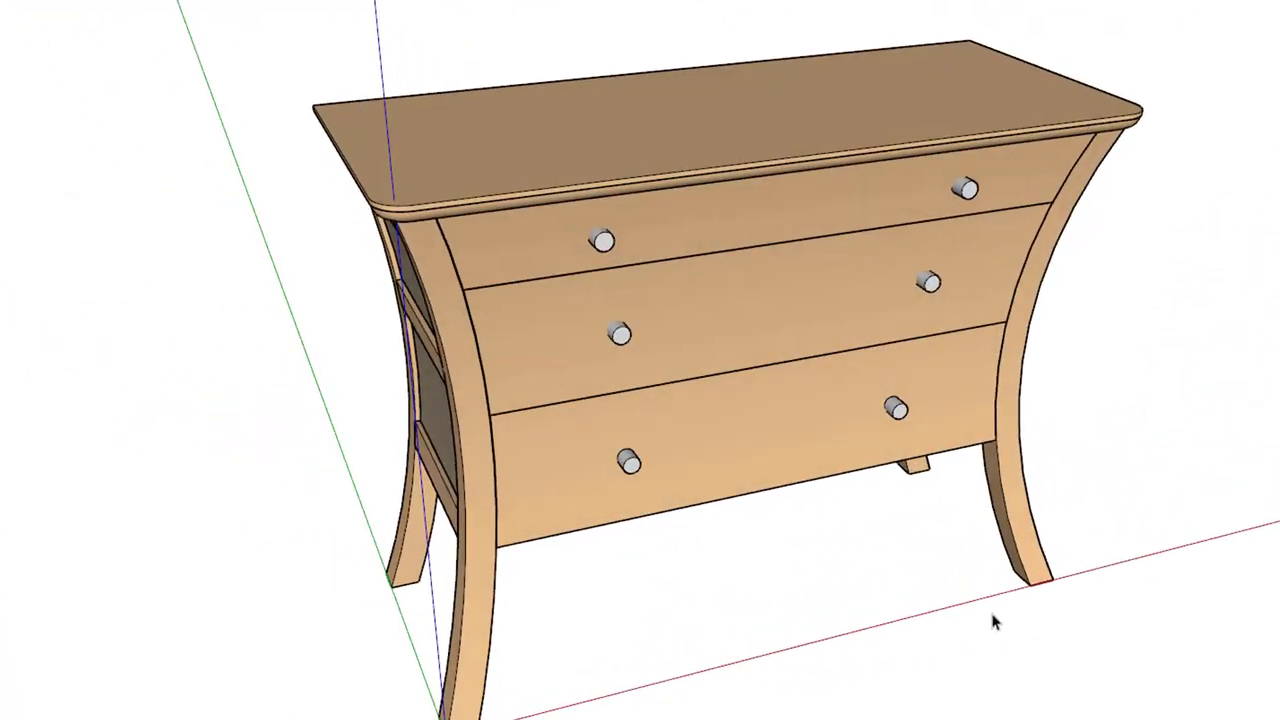
mouse_move(993, 622)
middle_down()
mouse_move(837, 583)
mouse_move(757, 591)
mouse_move(851, 649)
mouse_move(607, 594)
middle_up()
mouse_move(691, 609)
middle_down()
mouse_move(543, 529)
mouse_move(229, 526)
mouse_move(1055, 600)
mouse_move(674, 589)
mouse_move(837, 589)
middle_up()
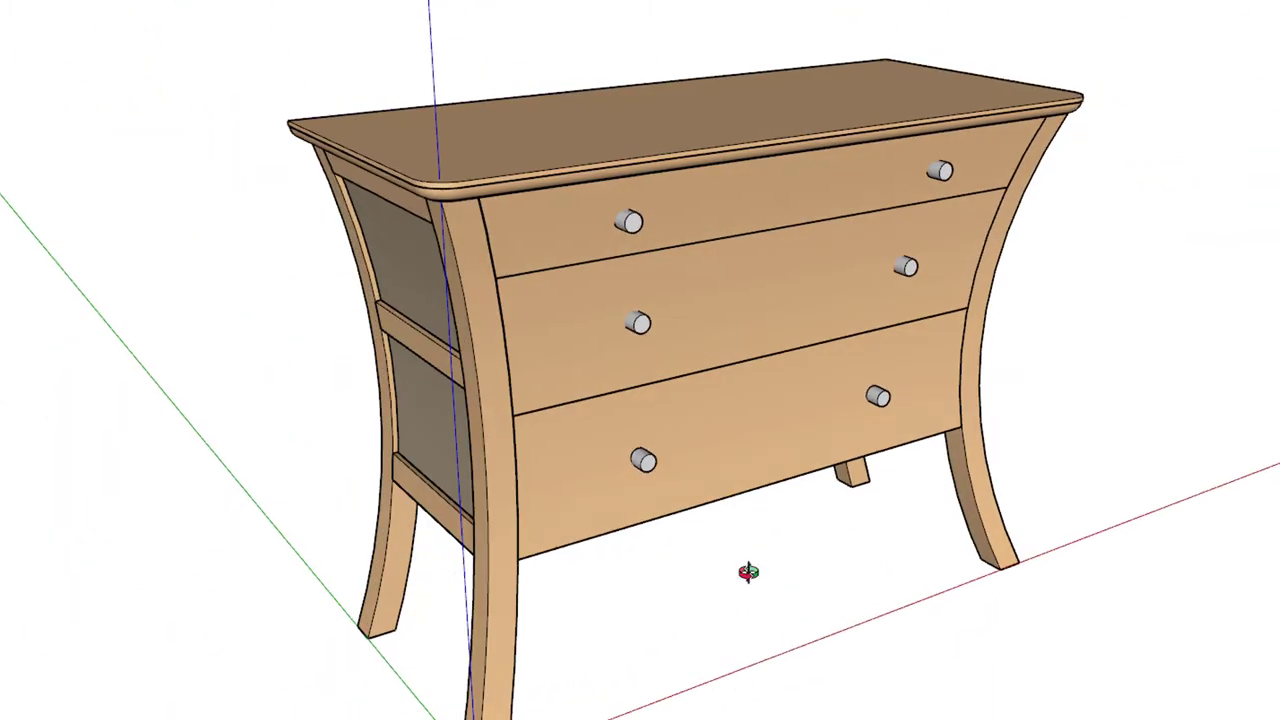
mouse_move(749, 574)
middle_down()
mouse_move(817, 477)
mouse_move(914, 514)
mouse_move(942, 548)
middle_up()
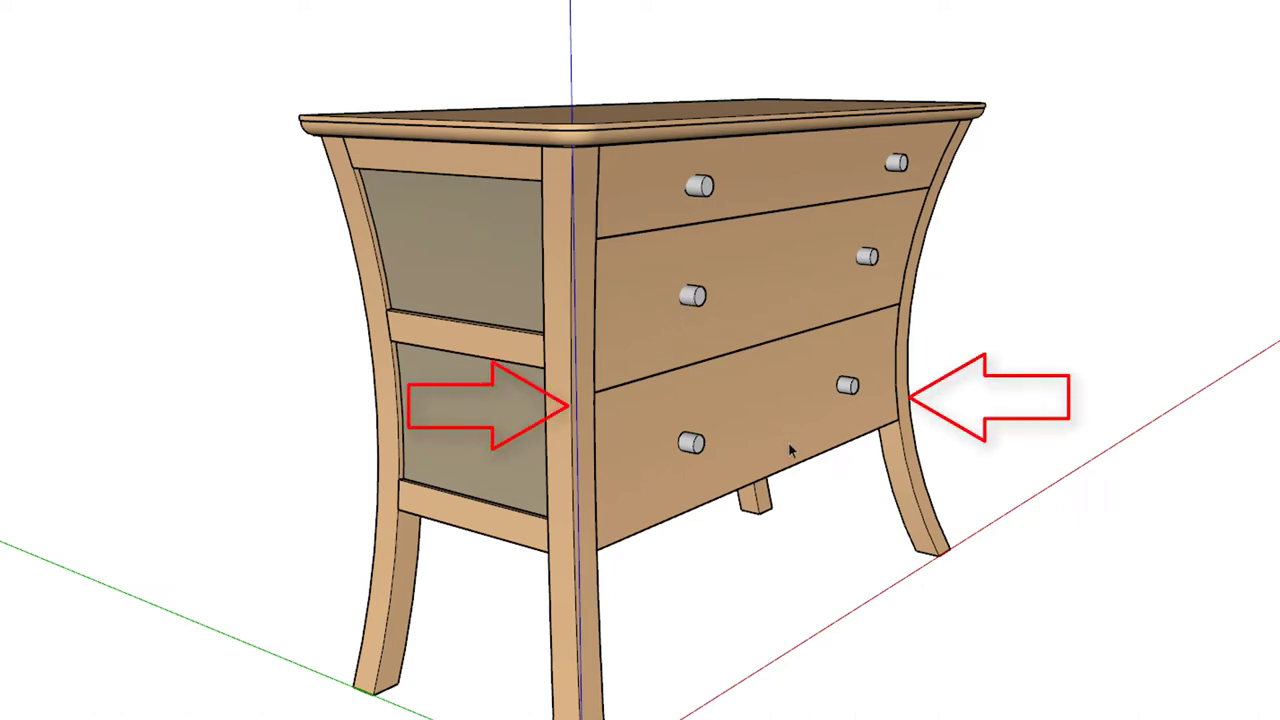
mouse_move(940, 586)
middle_down()
mouse_move(849, 537)
mouse_move(817, 611)
mouse_move(874, 606)
mouse_move(817, 601)
middle_up()
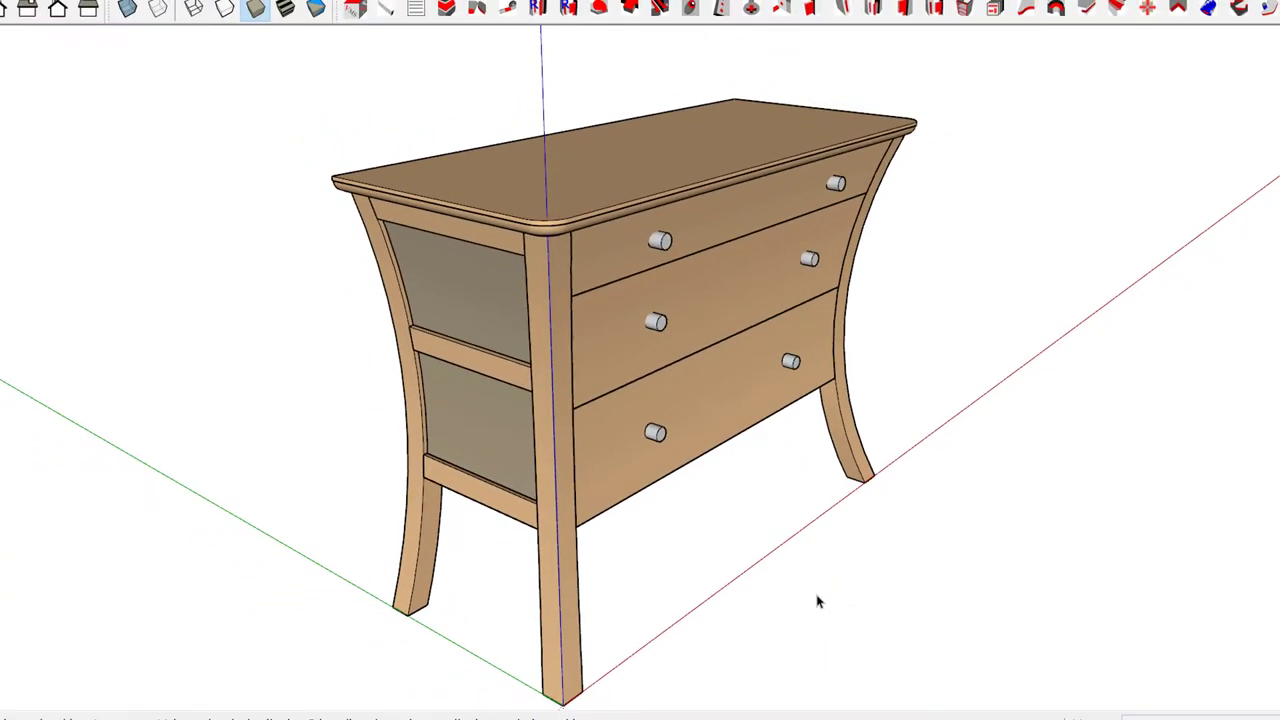
scroll(790, 600, up, 1)
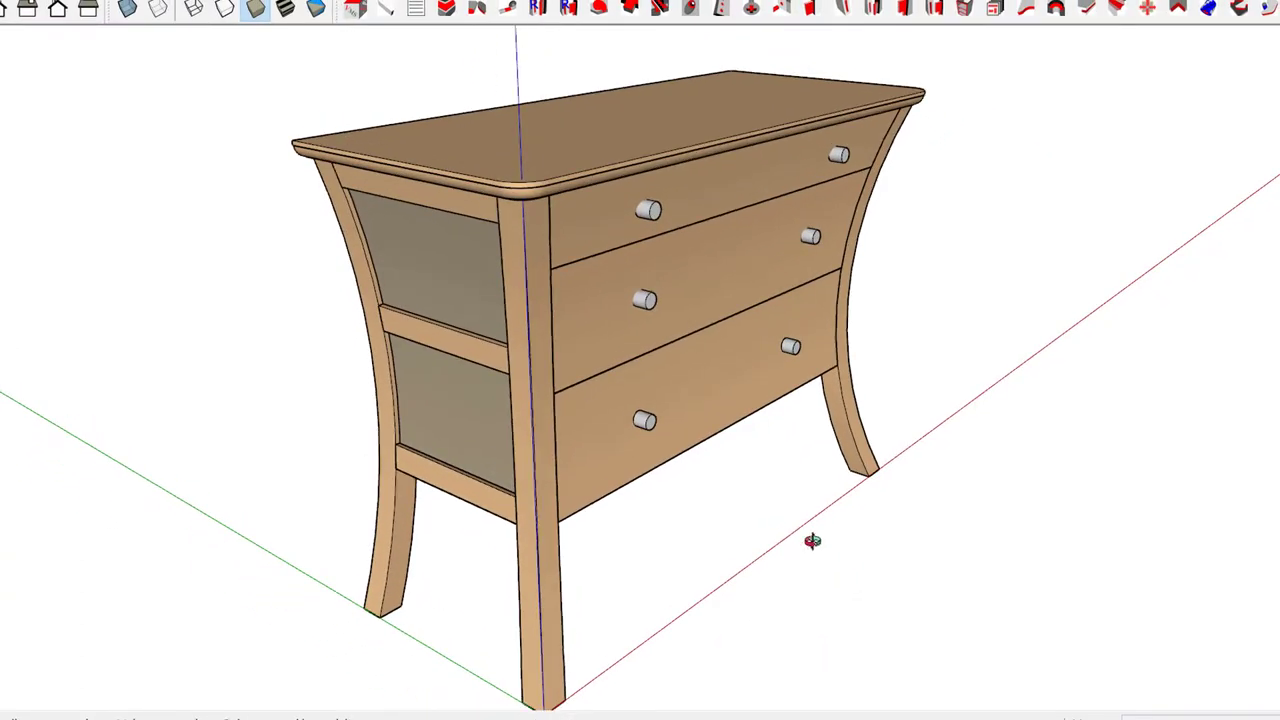
mouse_move(811, 543)
middle_down()
mouse_move(846, 546)
mouse_move(731, 540)
mouse_move(829, 532)
mouse_move(694, 529)
mouse_move(877, 531)
mouse_move(729, 509)
mouse_move(663, 543)
mouse_move(523, 531)
mouse_move(718, 577)
mouse_move(709, 546)
mouse_move(831, 583)
mouse_move(933, 588)
mouse_move(1160, 564)
middle_up()
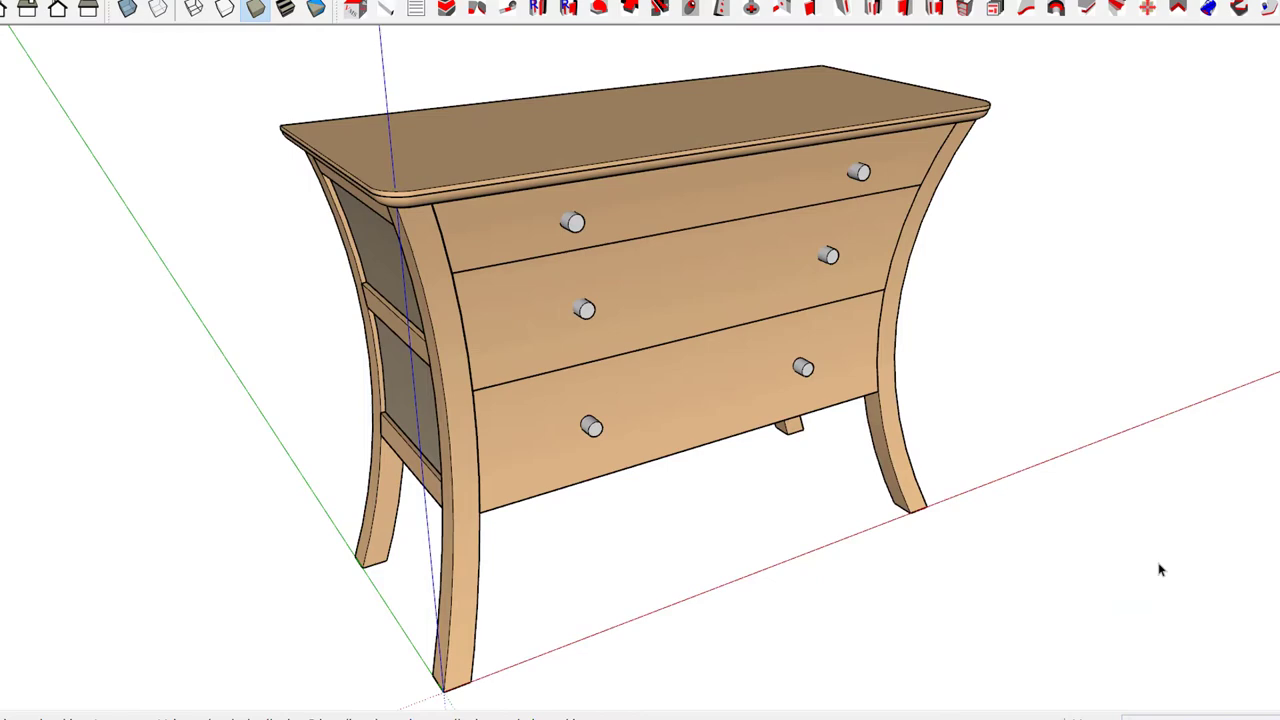
middle_drag(726, 532, 778, 522)
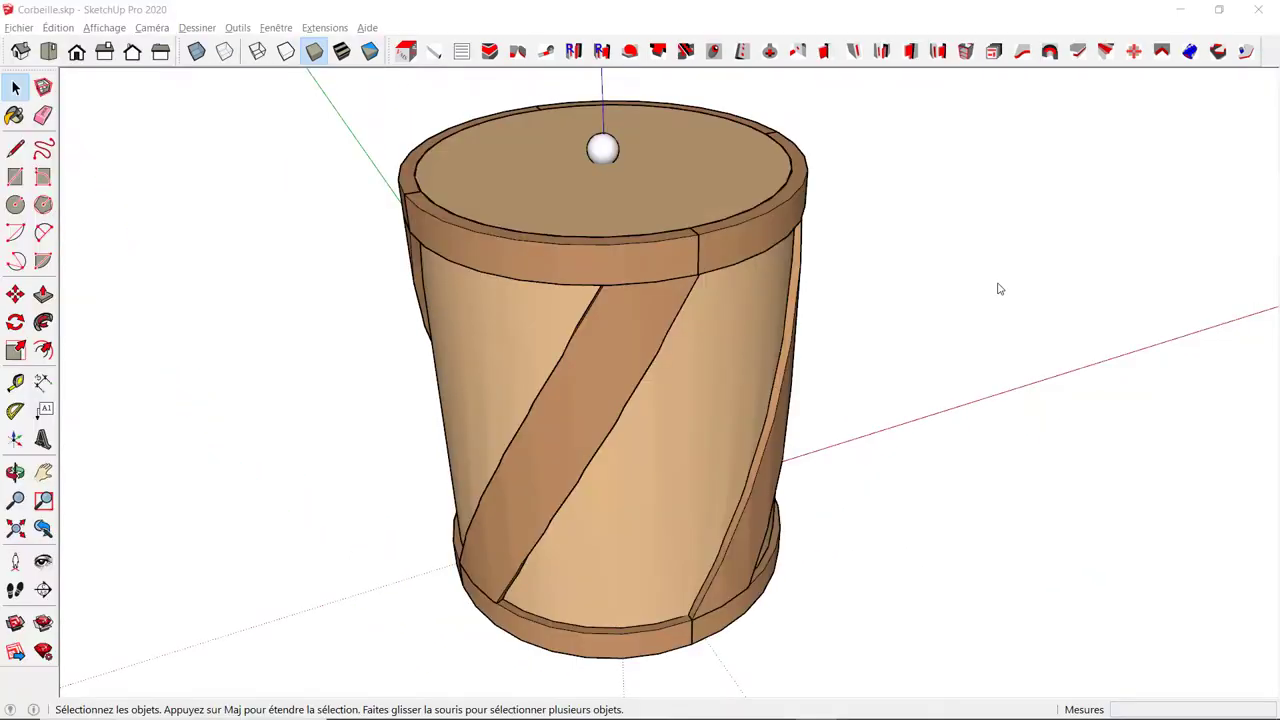
Step: Orbit around the Corbeille basket and return to the Select tool
key(o)
mouse_move(988, 317)
mouse_down()
mouse_move(931, 386)
mouse_move(839, 415)
mouse_move(963, 420)
mouse_move(1174, 383)
mouse_move(1249, 466)
mouse_up()
key(space)
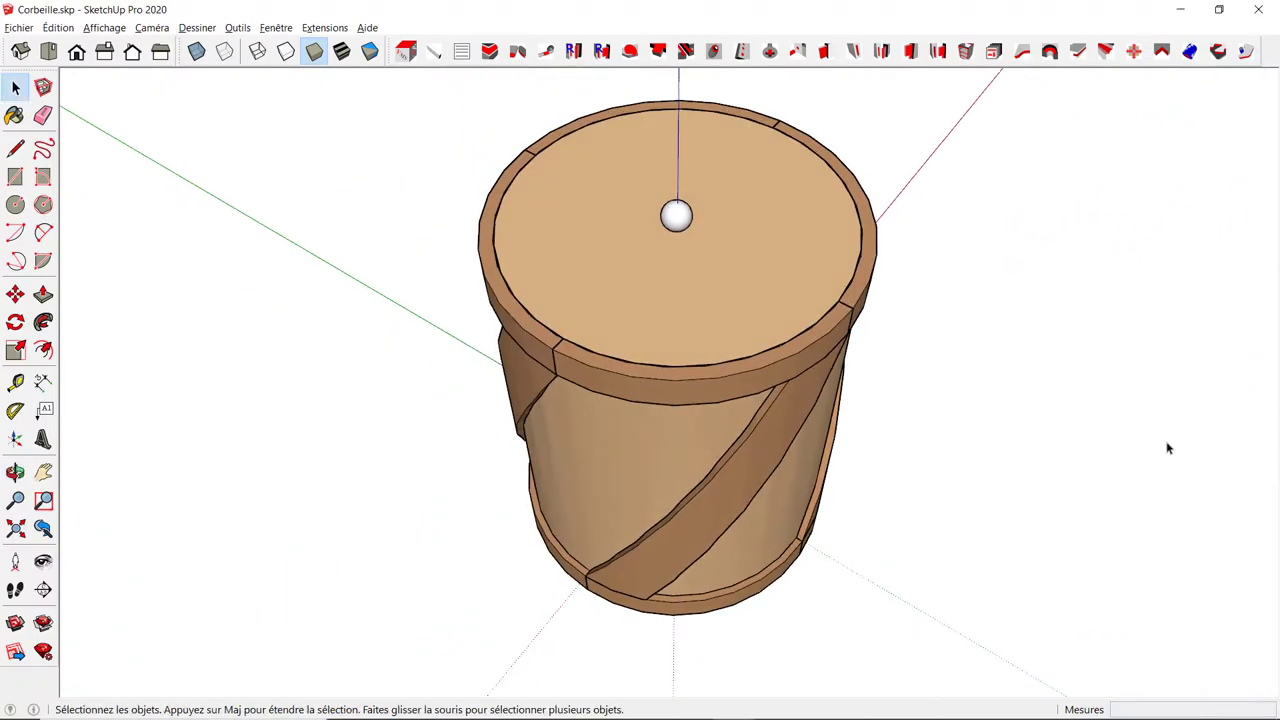
Step: Using Masquer_reveler, hide the lid (Couvercle), the bottom (Fond) and the four top-rim sections
key(h)
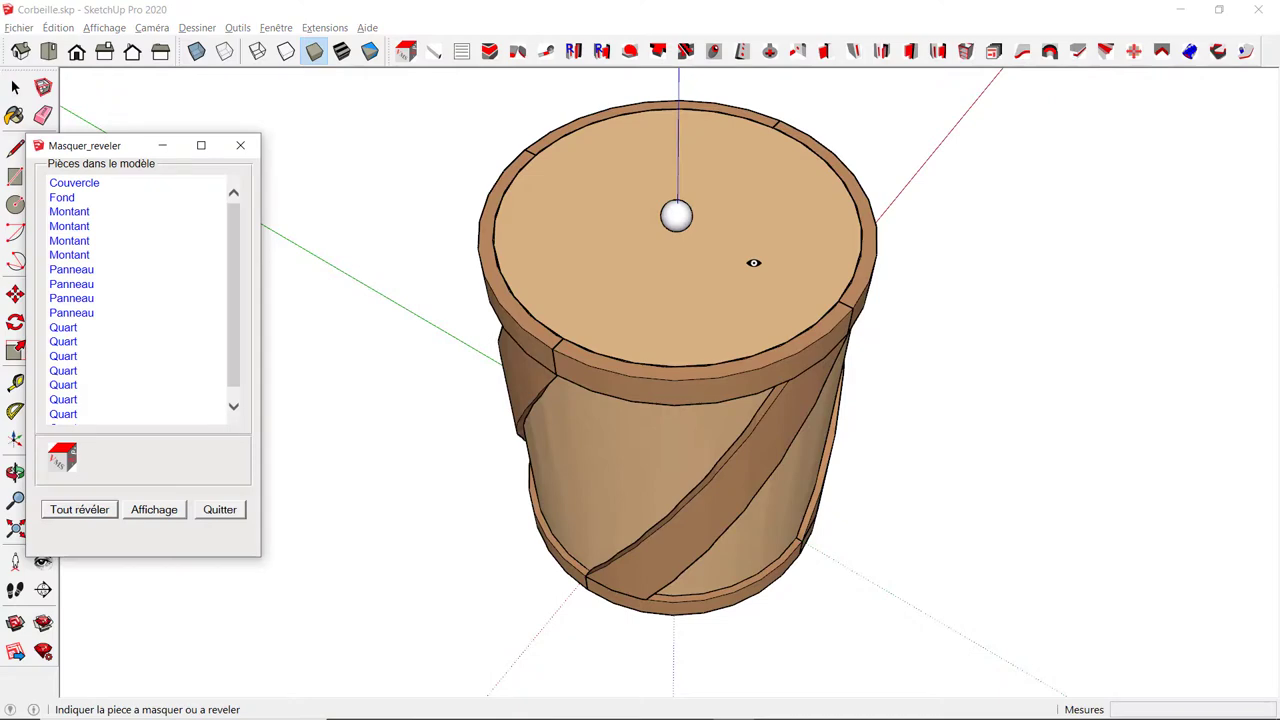
click(754, 263)
mouse_move(640, 580)
middle_down()
mouse_move(640, 666)
mouse_move(683, 617)
middle_up()
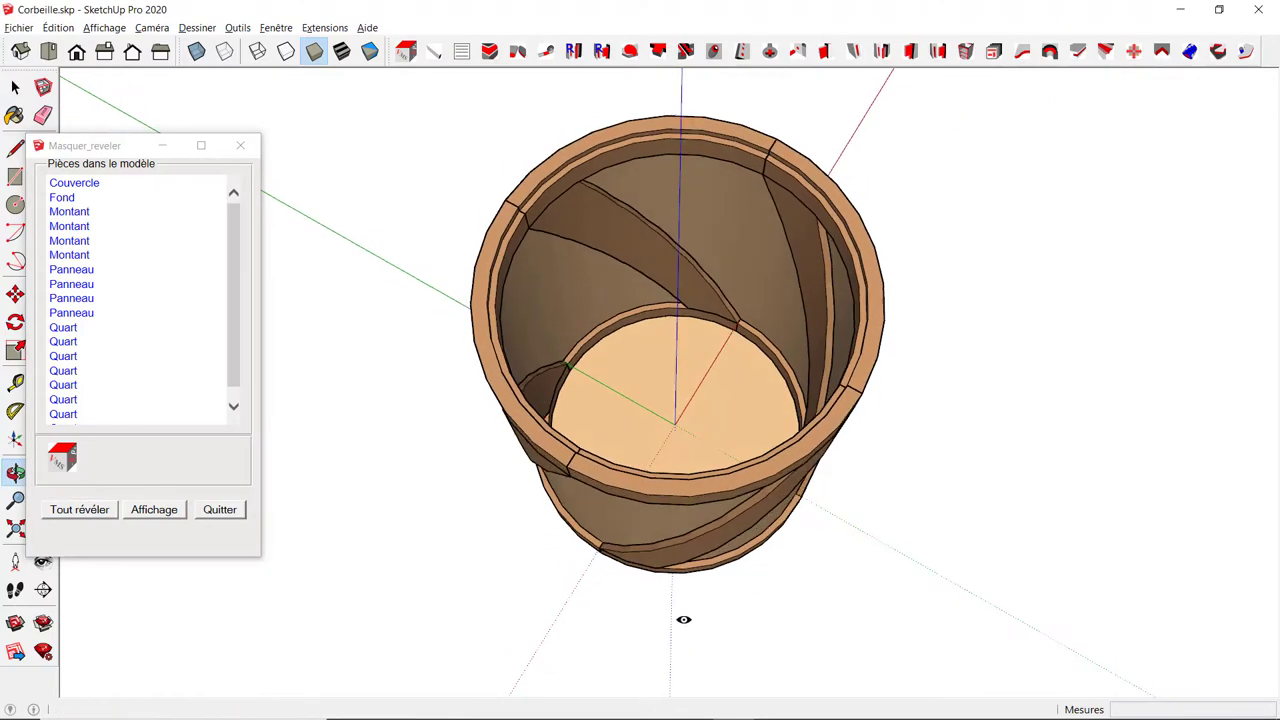
click(711, 395)
mouse_move(692, 391)
middle_down()
mouse_move(722, 245)
mouse_move(548, 254)
middle_up()
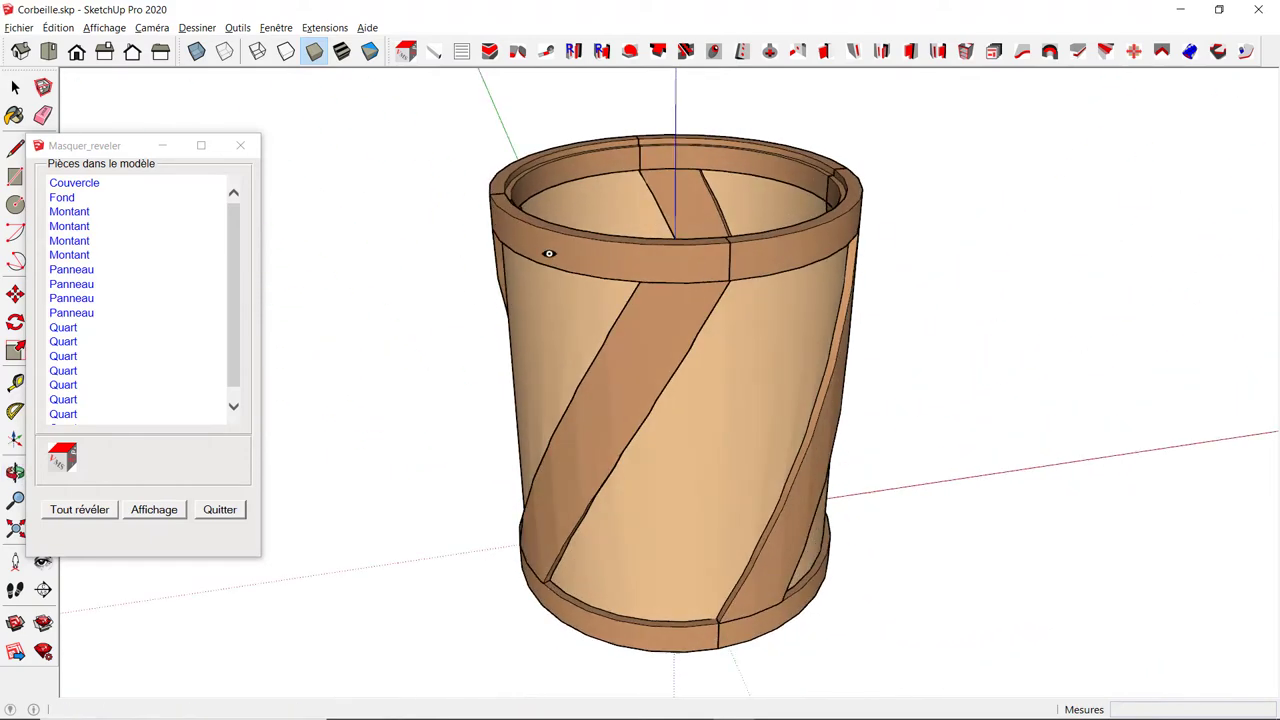
click(594, 259)
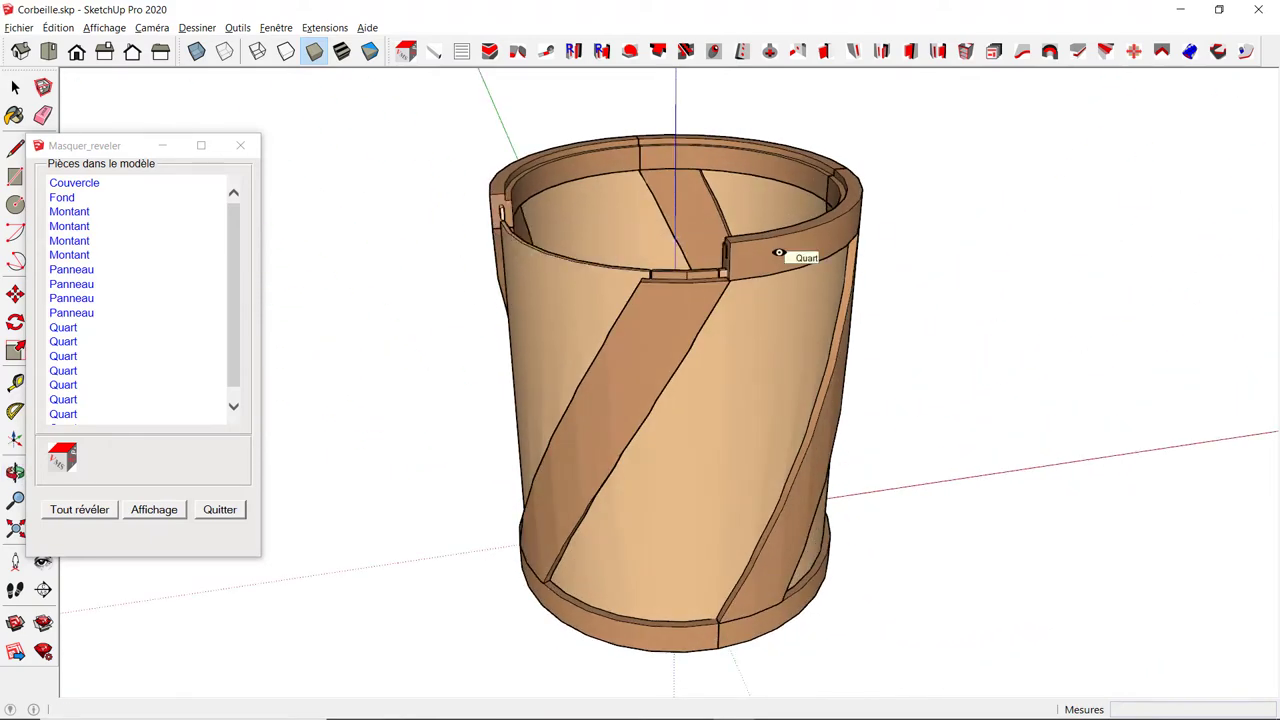
mouse_move(779, 253)
middle_down()
mouse_move(1003, 249)
mouse_move(969, 291)
mouse_move(851, 268)
middle_up()
click(835, 267)
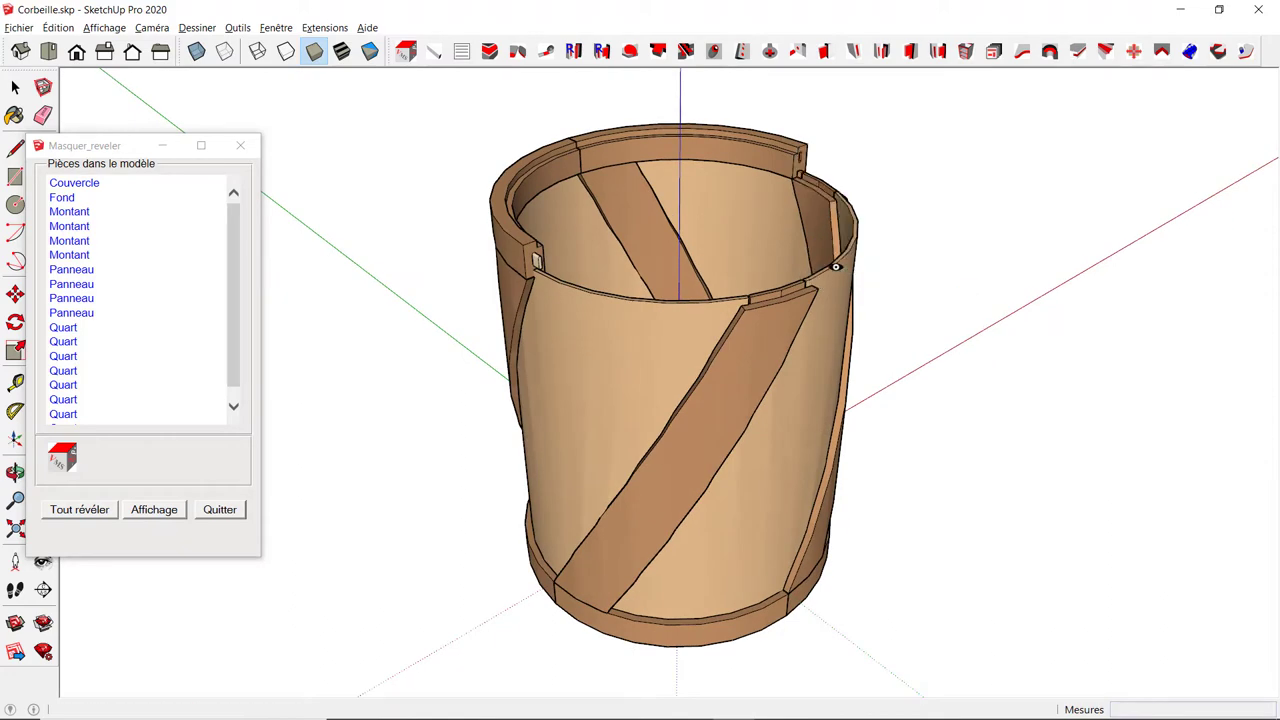
click(767, 159)
click(536, 172)
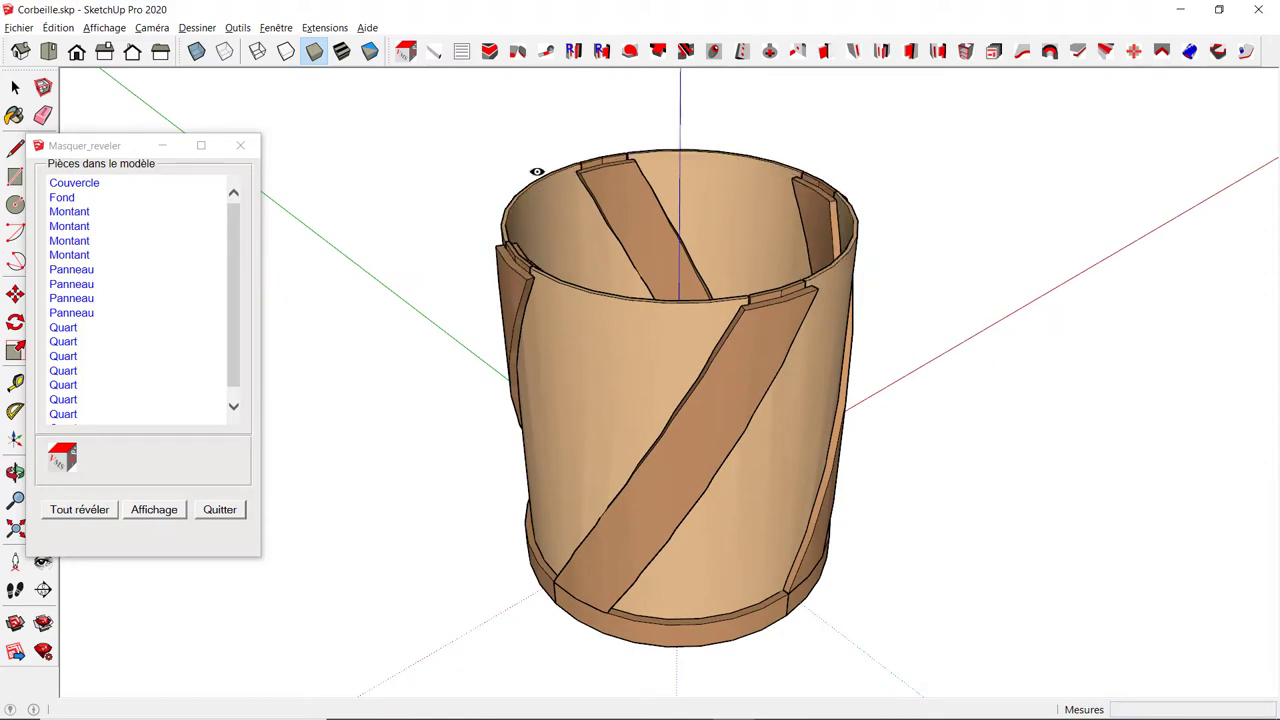
Step: Hide three front wall panels to expose the remaining slats and uprights
middle_drag(384, 309, 689, 229)
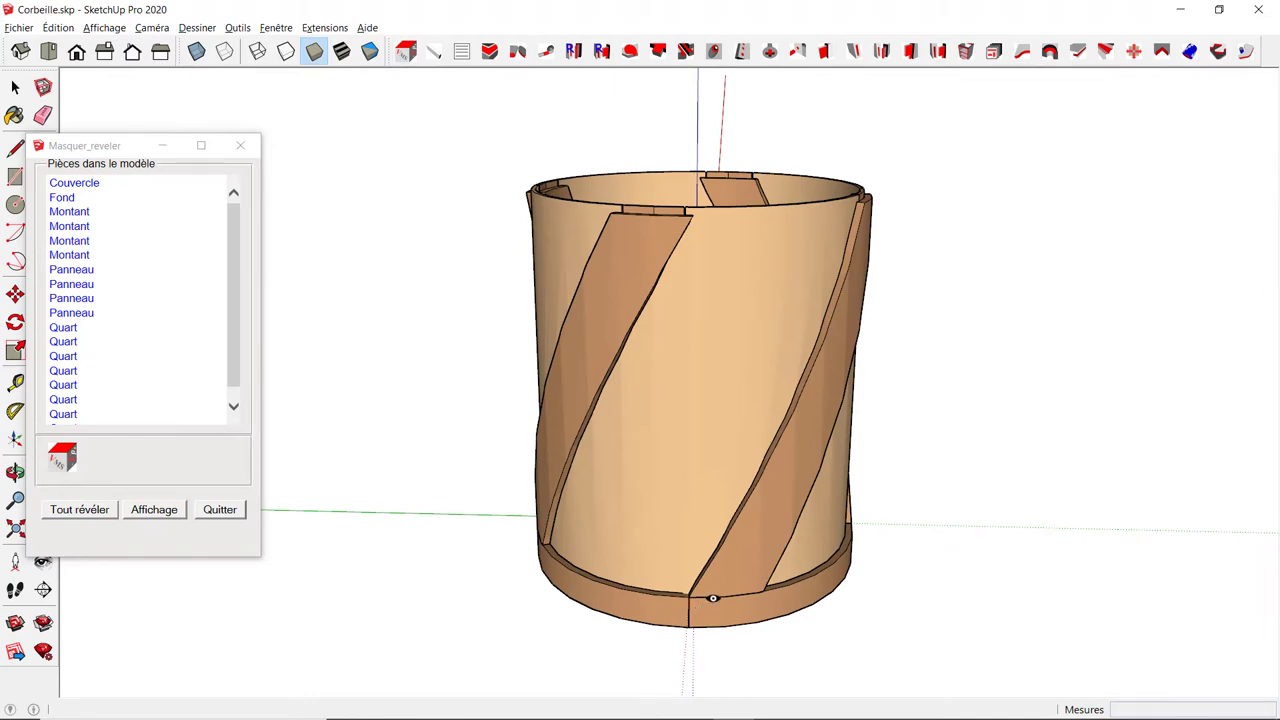
mouse_move(713, 598)
middle_down()
mouse_move(629, 194)
mouse_move(589, 314)
mouse_move(366, 586)
mouse_move(583, 376)
middle_up()
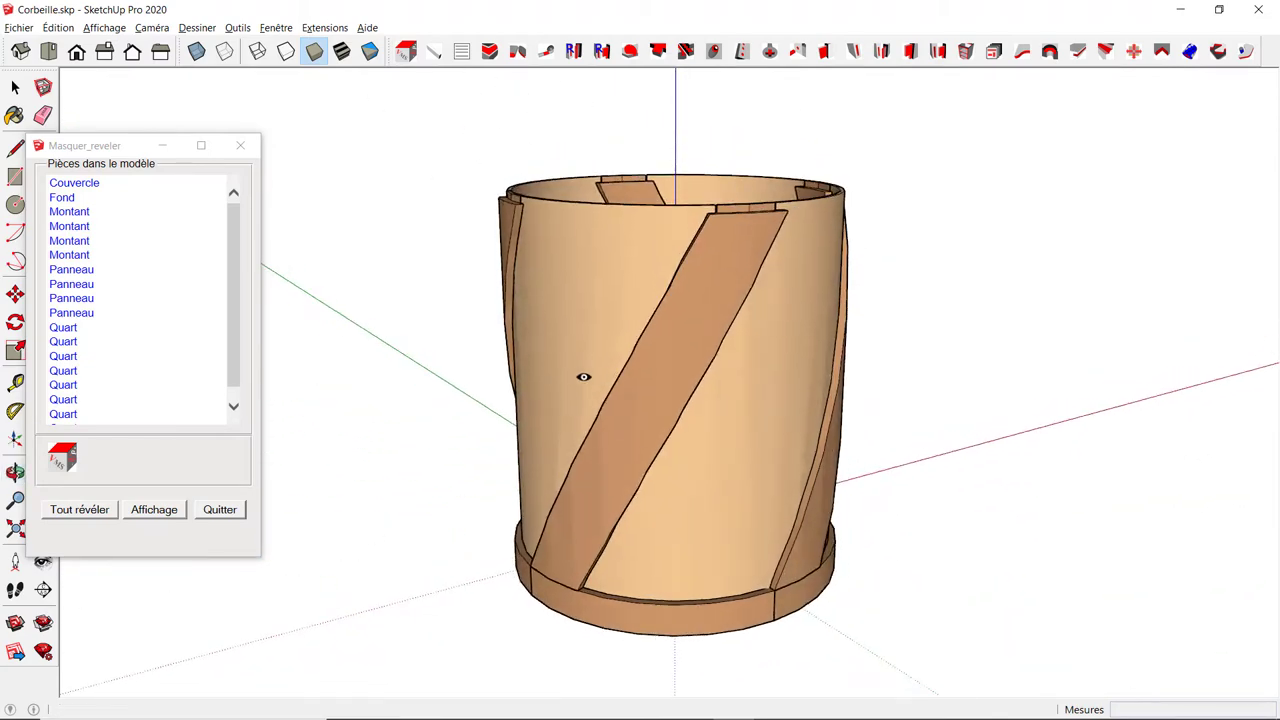
click(558, 374)
click(708, 457)
mouse_move(791, 417)
middle_down()
mouse_move(363, 449)
mouse_move(256, 396)
mouse_move(354, 434)
mouse_move(1020, 480)
mouse_move(1186, 543)
middle_up()
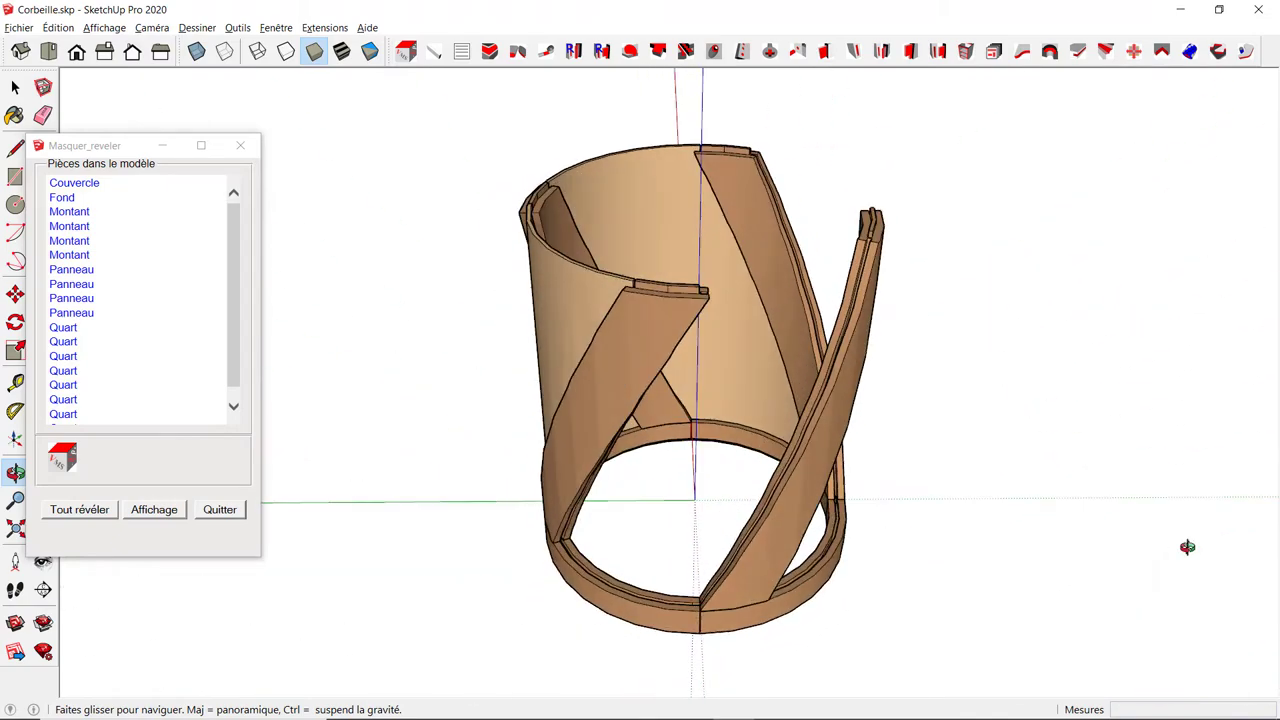
mouse_move(645, 437)
middle_down()
mouse_move(1157, 443)
mouse_move(771, 434)
middle_up()
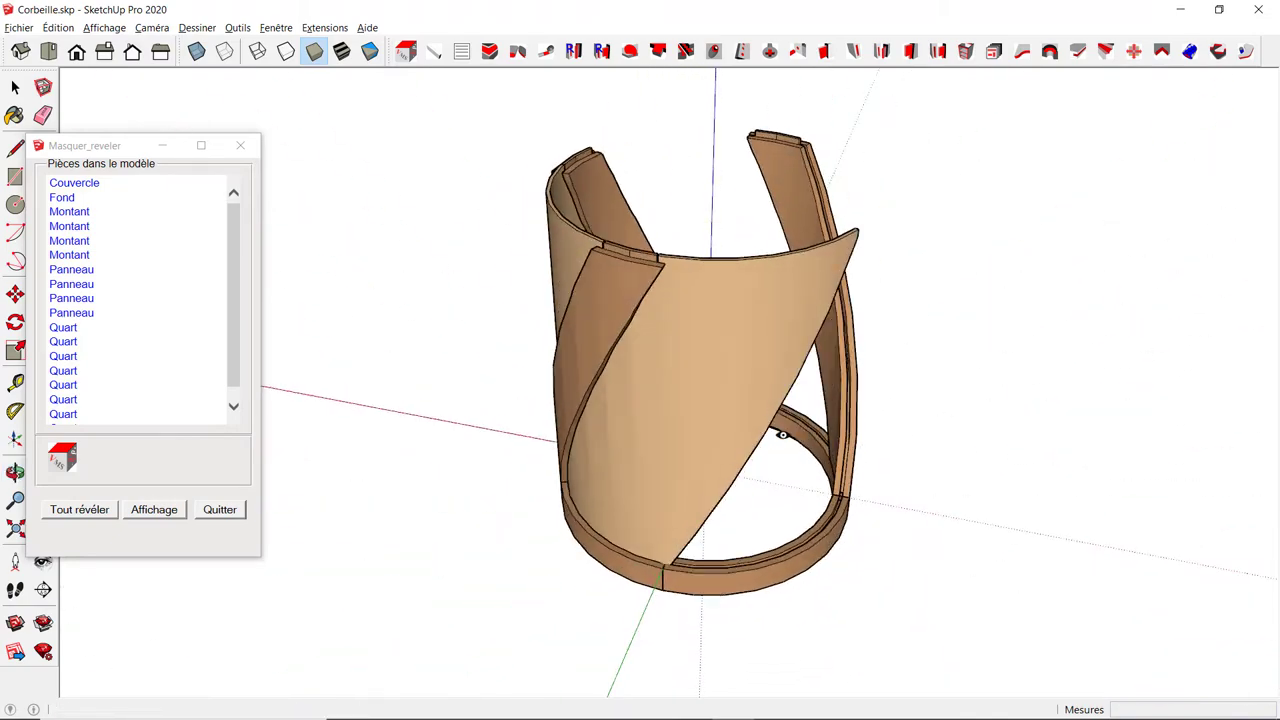
click(551, 370)
mouse_move(677, 434)
middle_down()
mouse_move(829, 531)
mouse_move(1007, 481)
mouse_move(1014, 426)
mouse_move(851, 540)
mouse_move(514, 491)
mouse_move(290, 396)
mouse_move(1000, 534)
mouse_move(922, 318)
mouse_move(646, 375)
middle_up()
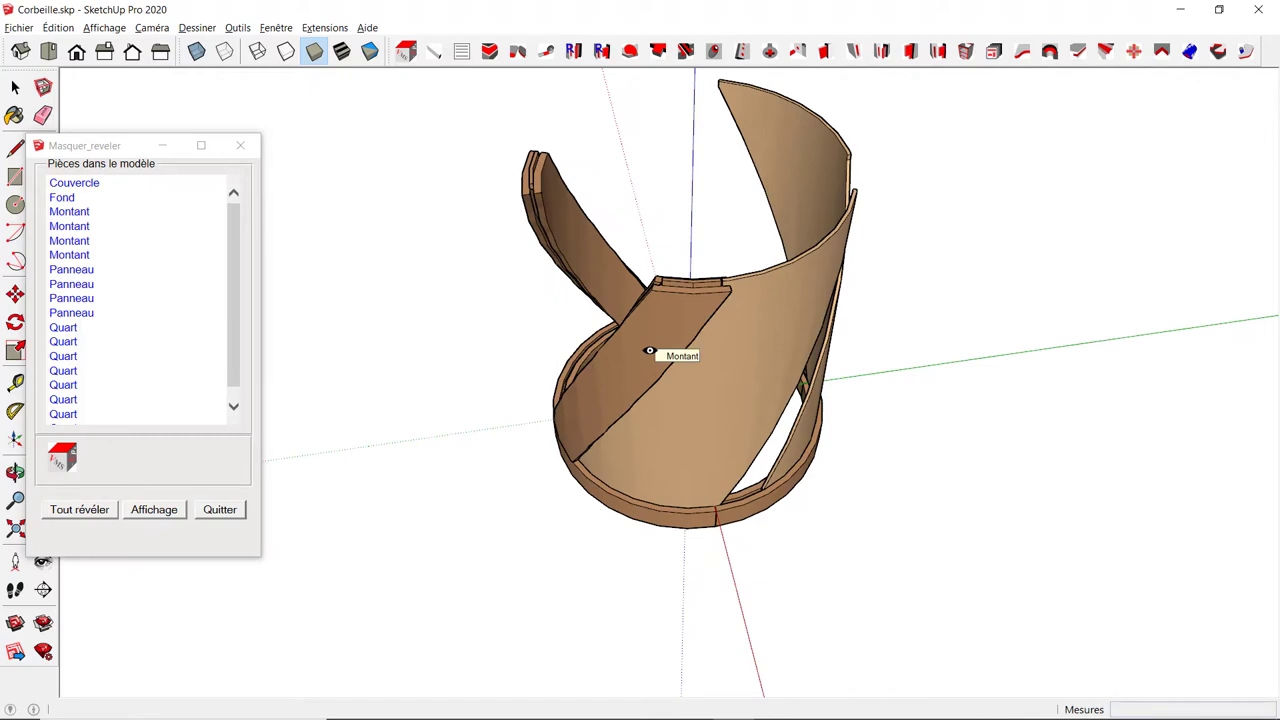
mouse_move(468, 519)
middle_down()
mouse_move(637, 486)
mouse_move(898, 546)
middle_up()
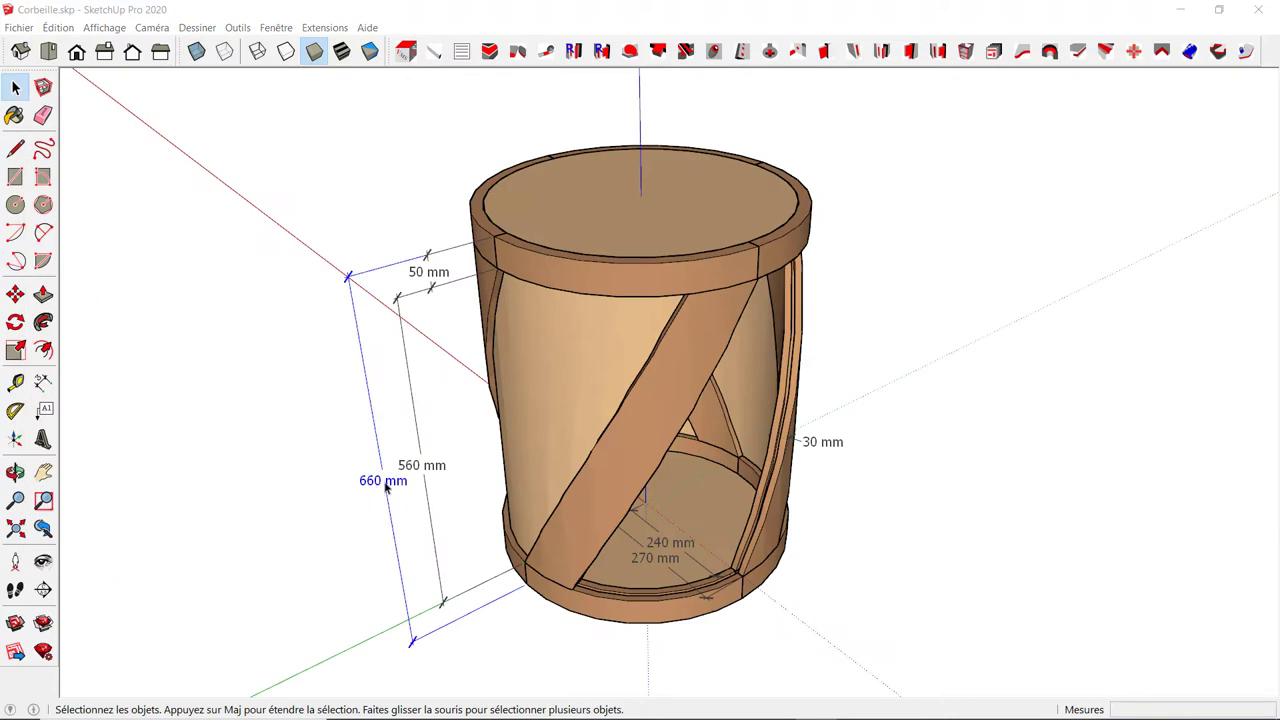
click(273, 319)
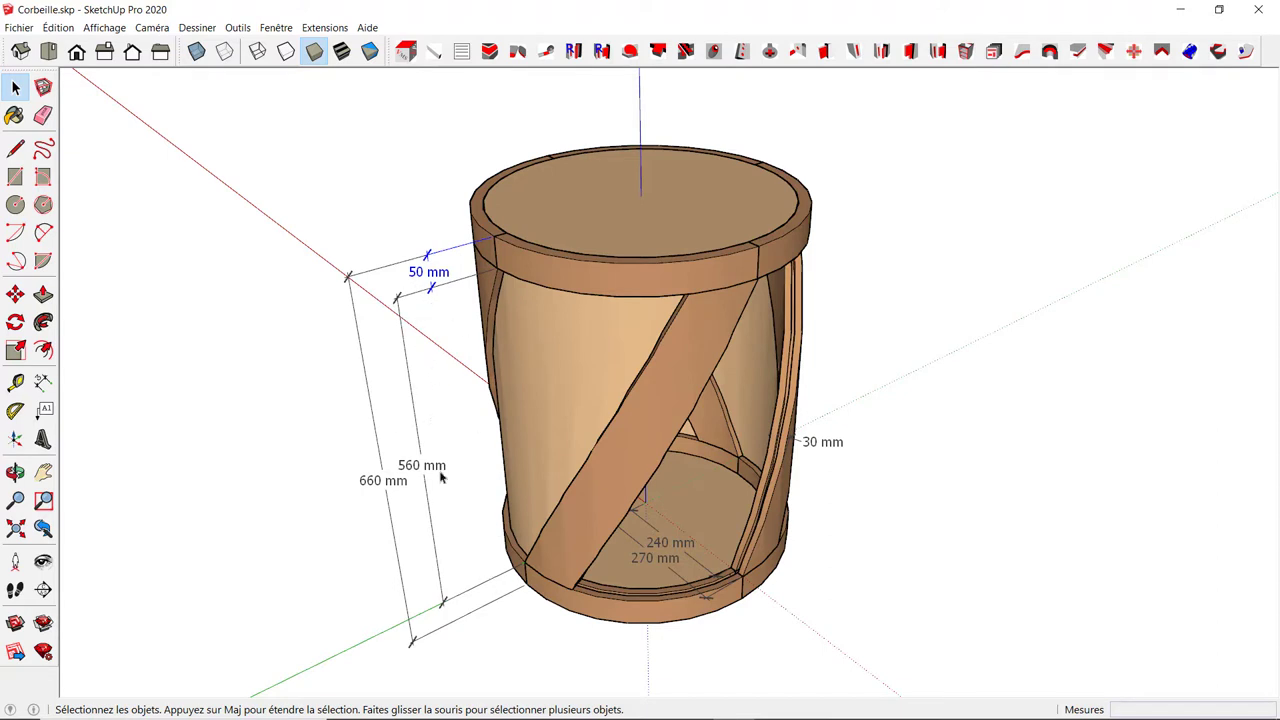
middle_drag(627, 516, 477, 586)
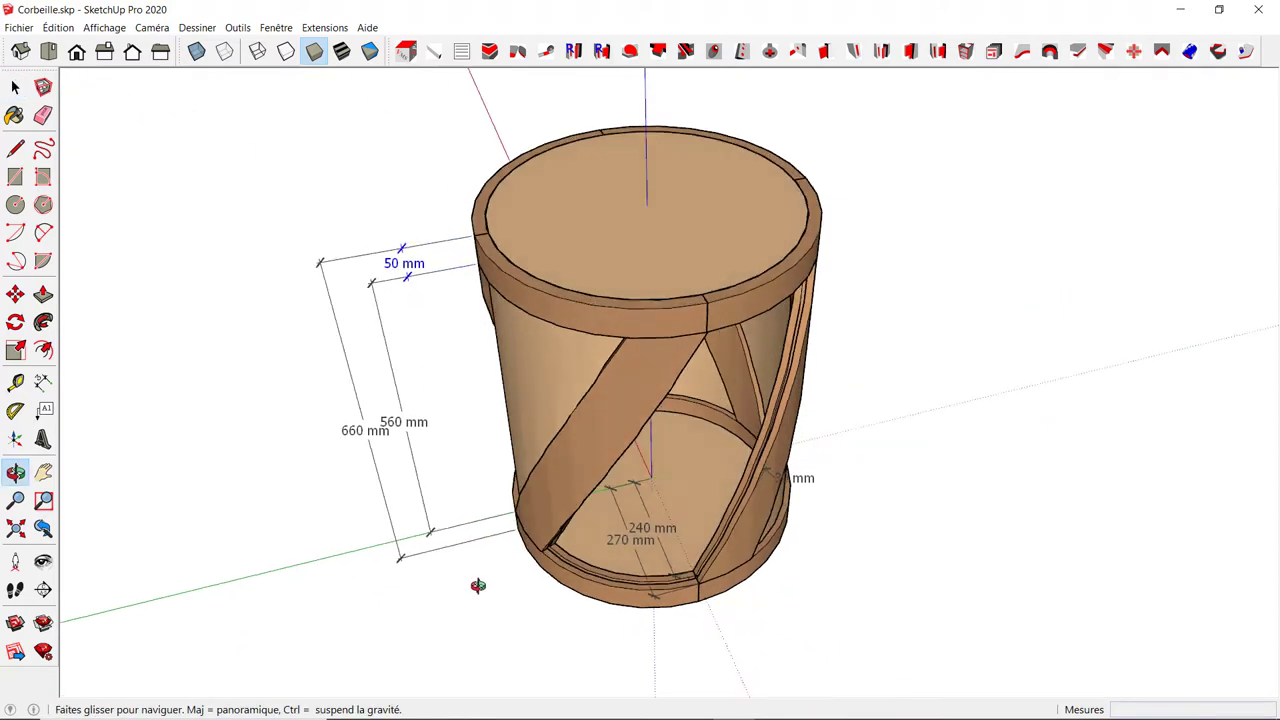
scroll(659, 569, up, 2)
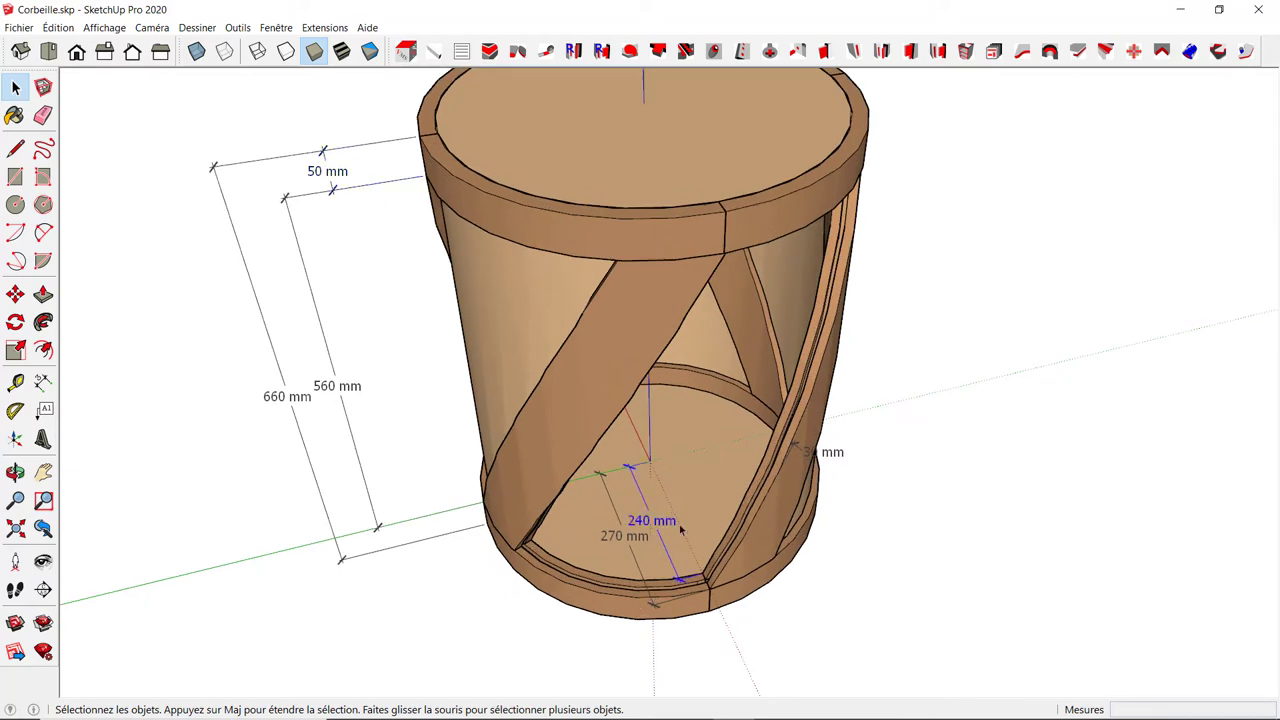
mouse_move(680, 530)
middle_down()
mouse_move(686, 571)
mouse_move(705, 572)
middle_up()
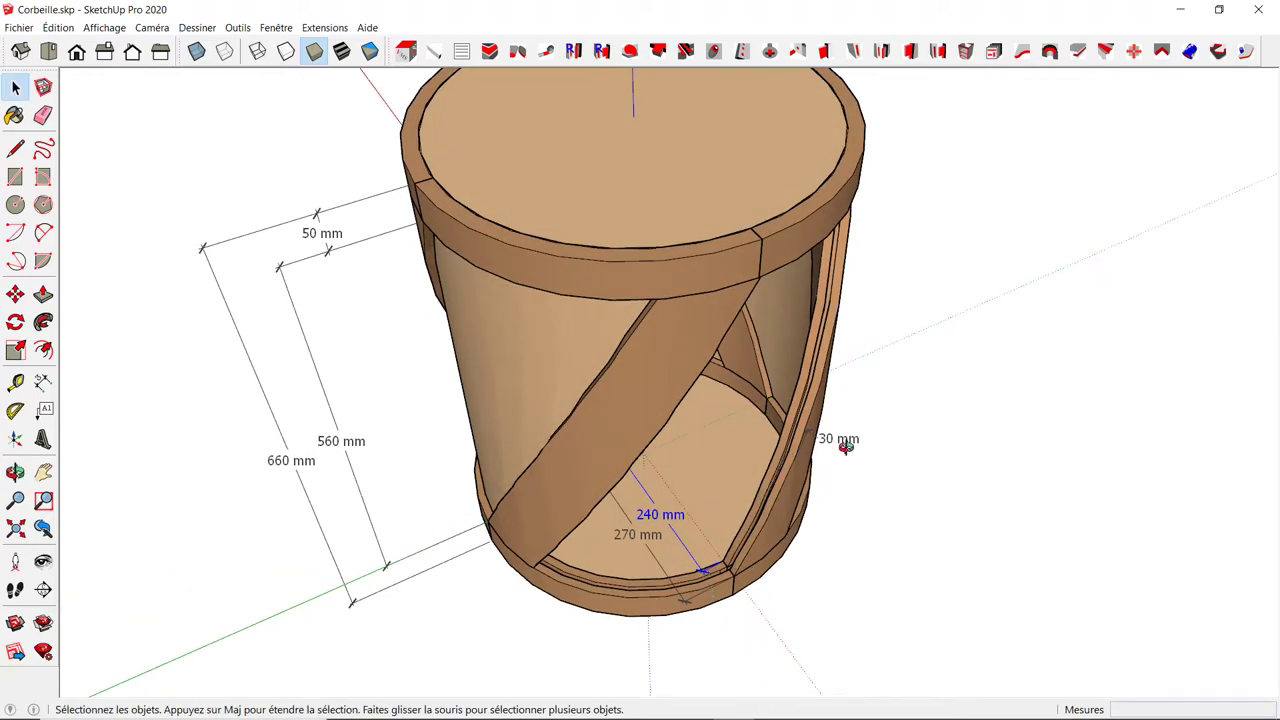
mouse_move(845, 447)
middle_down()
mouse_move(908, 443)
mouse_move(849, 417)
middle_up()
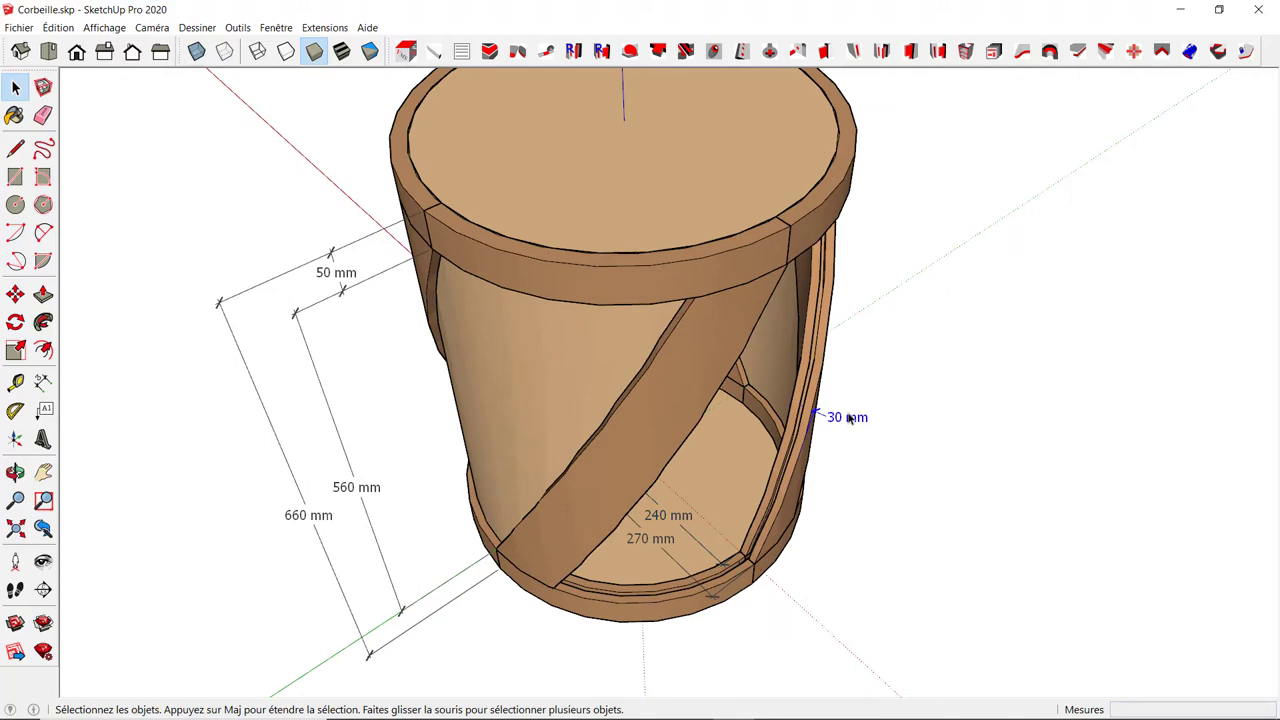
scroll(849, 417, down, 2)
mouse_move(898, 458)
middle_down()
mouse_move(849, 463)
mouse_move(905, 453)
middle_up()
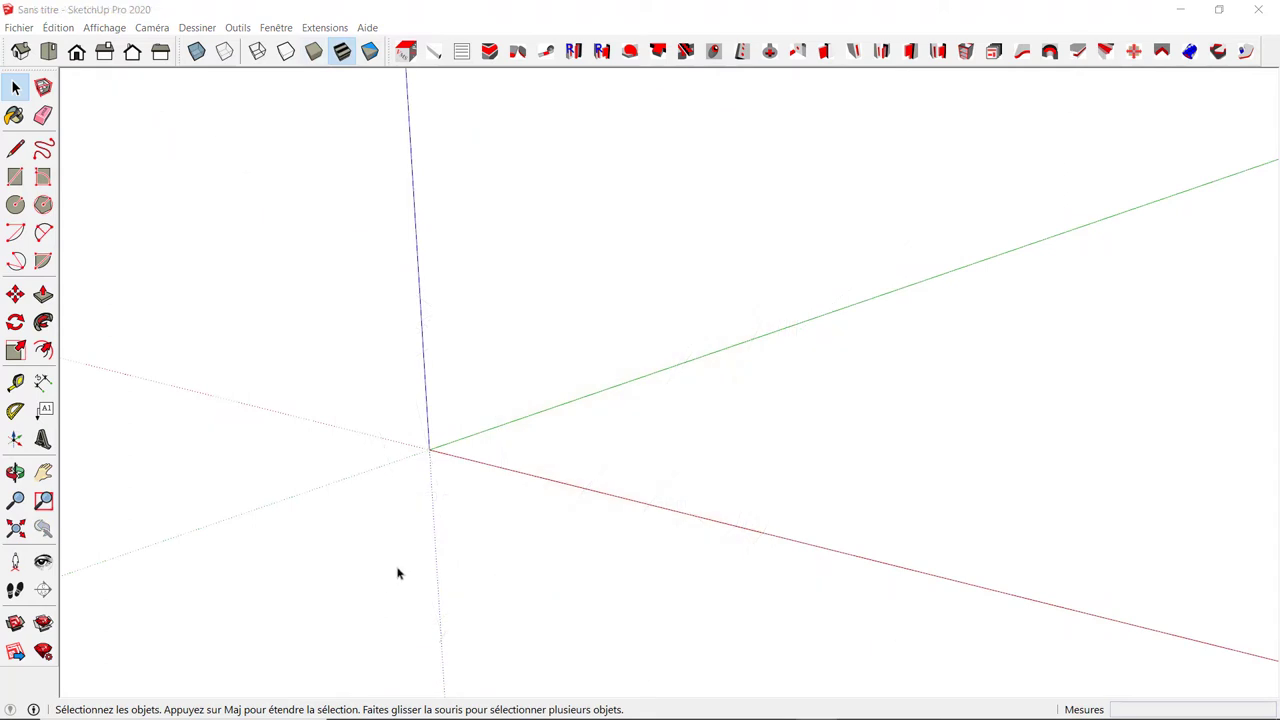
Step: Draw a 40-sided circle of radius 270 mm centred on the origin
mouse_move(397, 573)
middle_down()
mouse_move(460, 563)
mouse_move(476, 579)
middle_up()
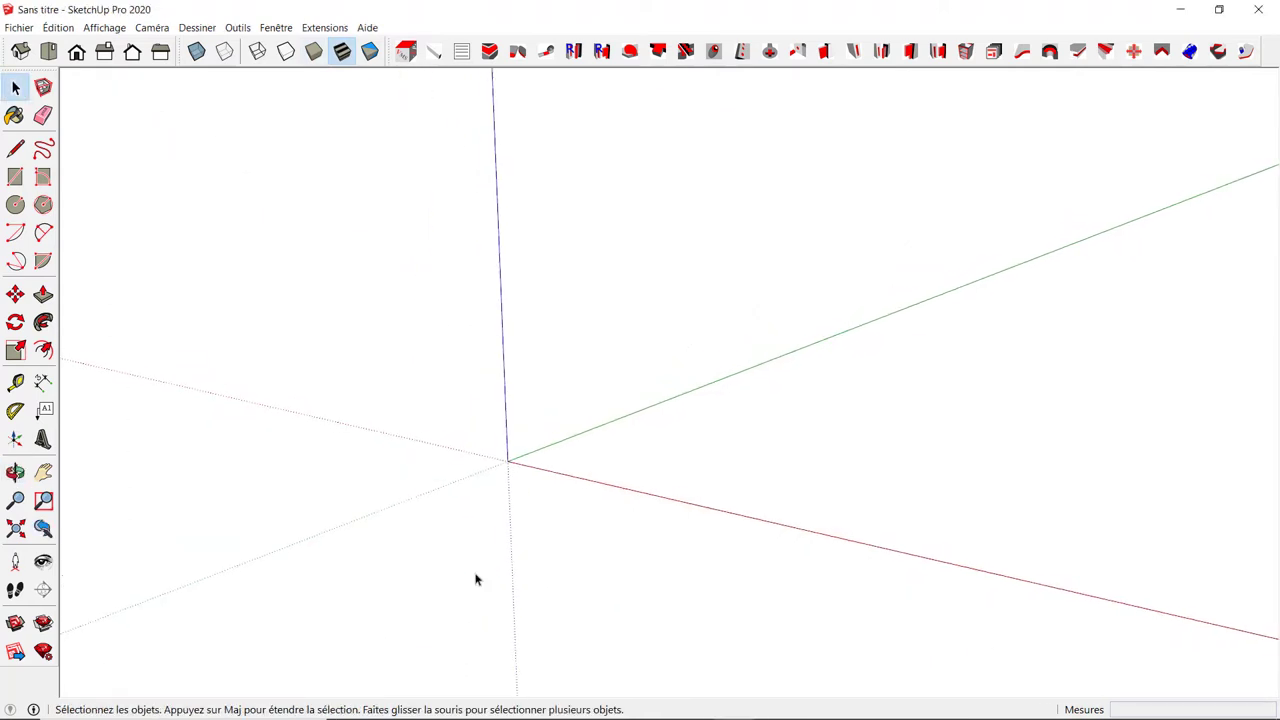
key(c)
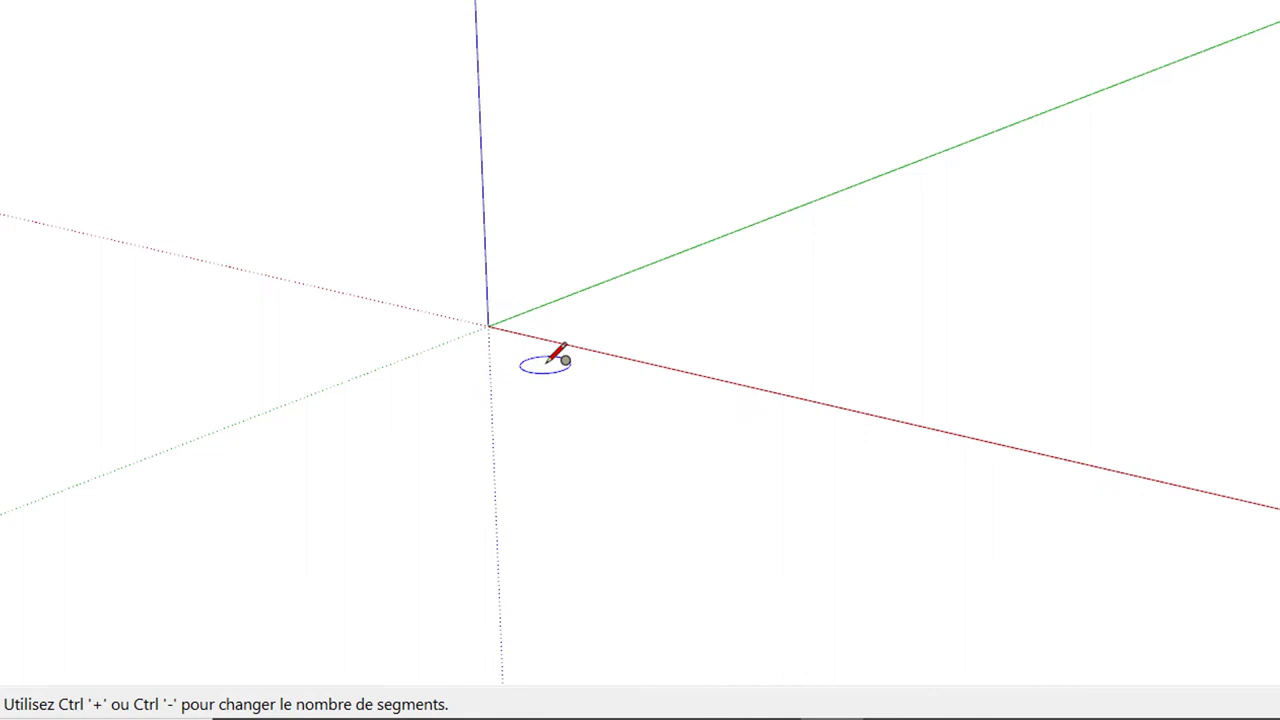
text(40)
key(Return)
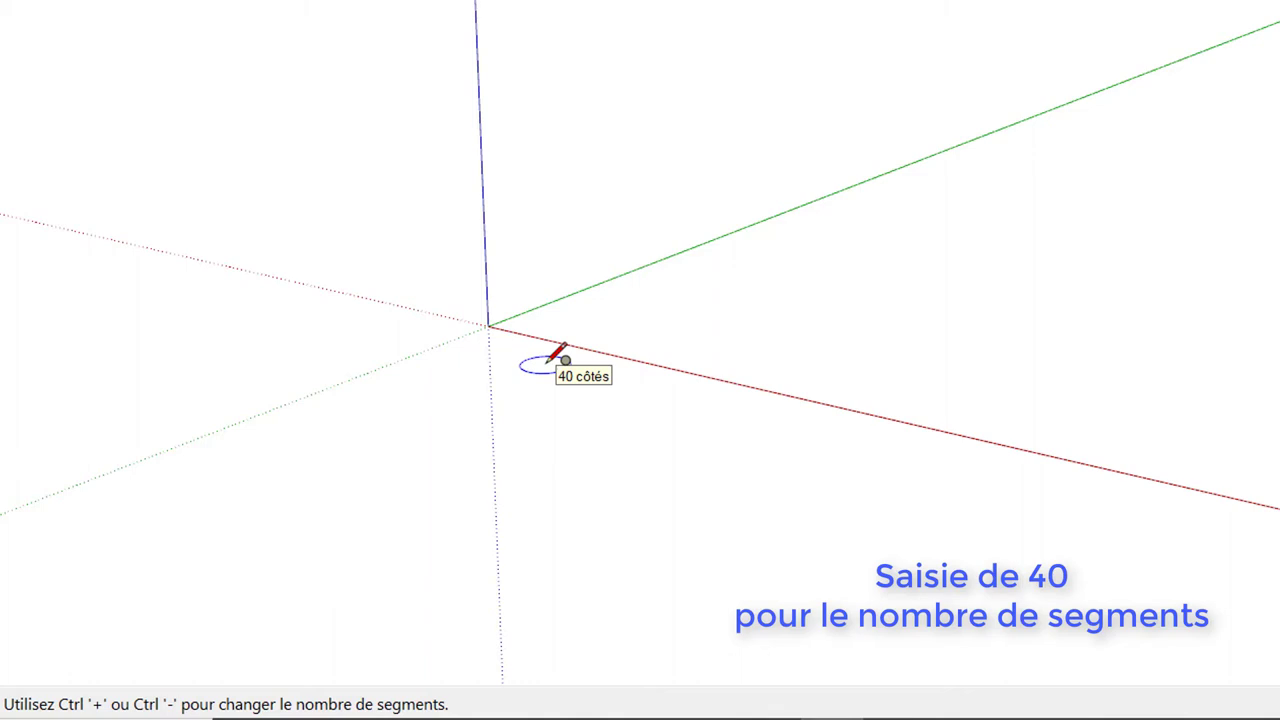
click(488, 324)
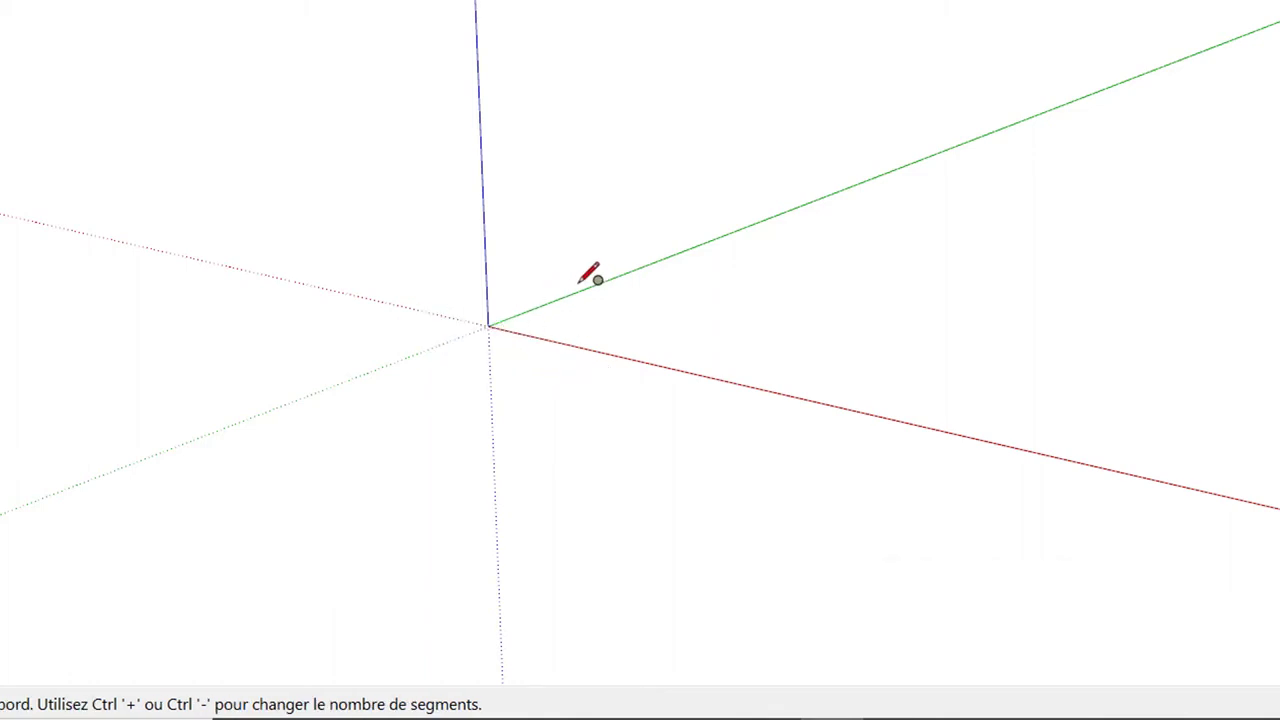
click(661, 258)
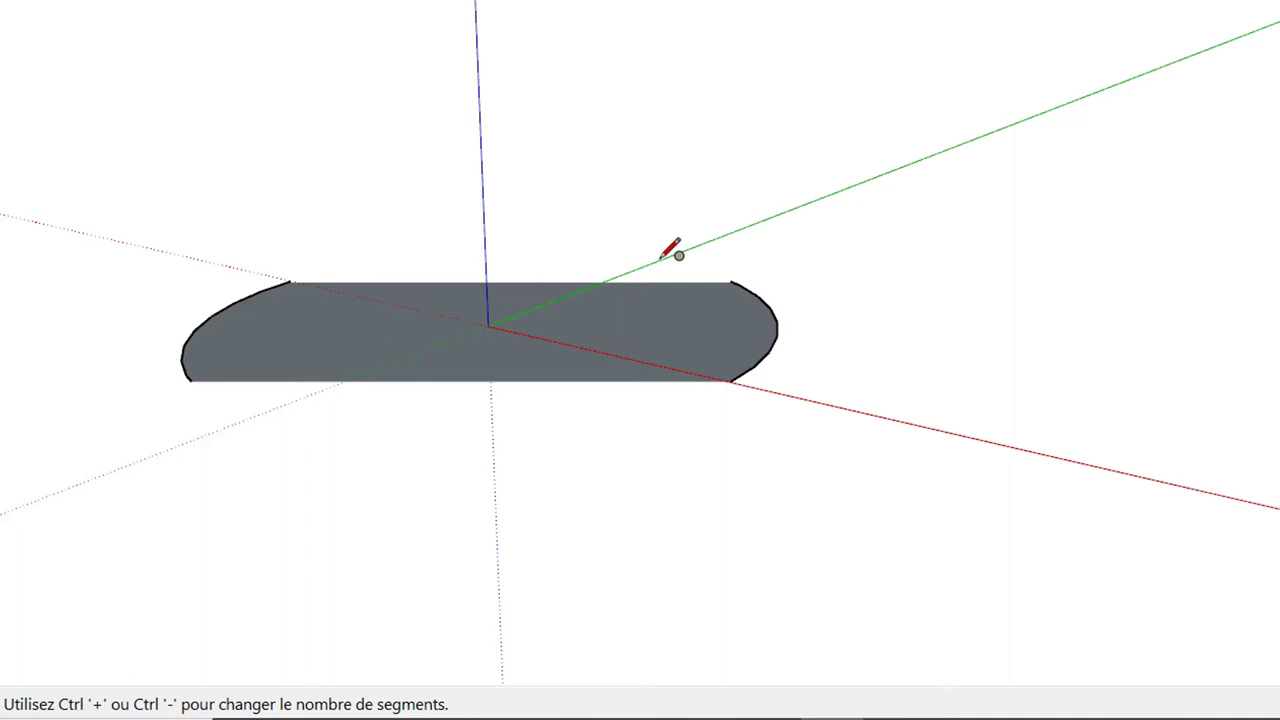
text(270)
key(Return)
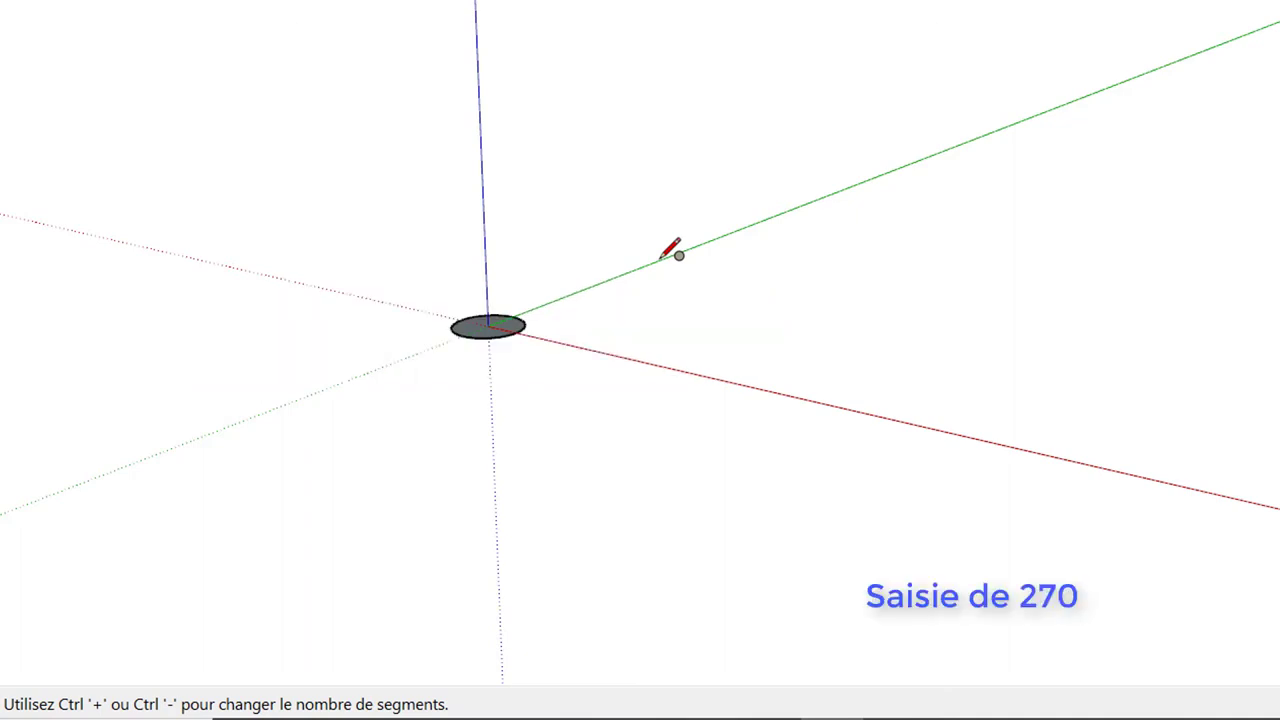
Step: Draw a concentric 240 mm radius circle at the origin inside the first
mouse_move(434, 531)
middle_down()
mouse_move(531, 406)
mouse_move(450, 498)
mouse_move(600, 449)
middle_up()
scroll(586, 390, up, 3)
scroll(470, 340, up, 2)
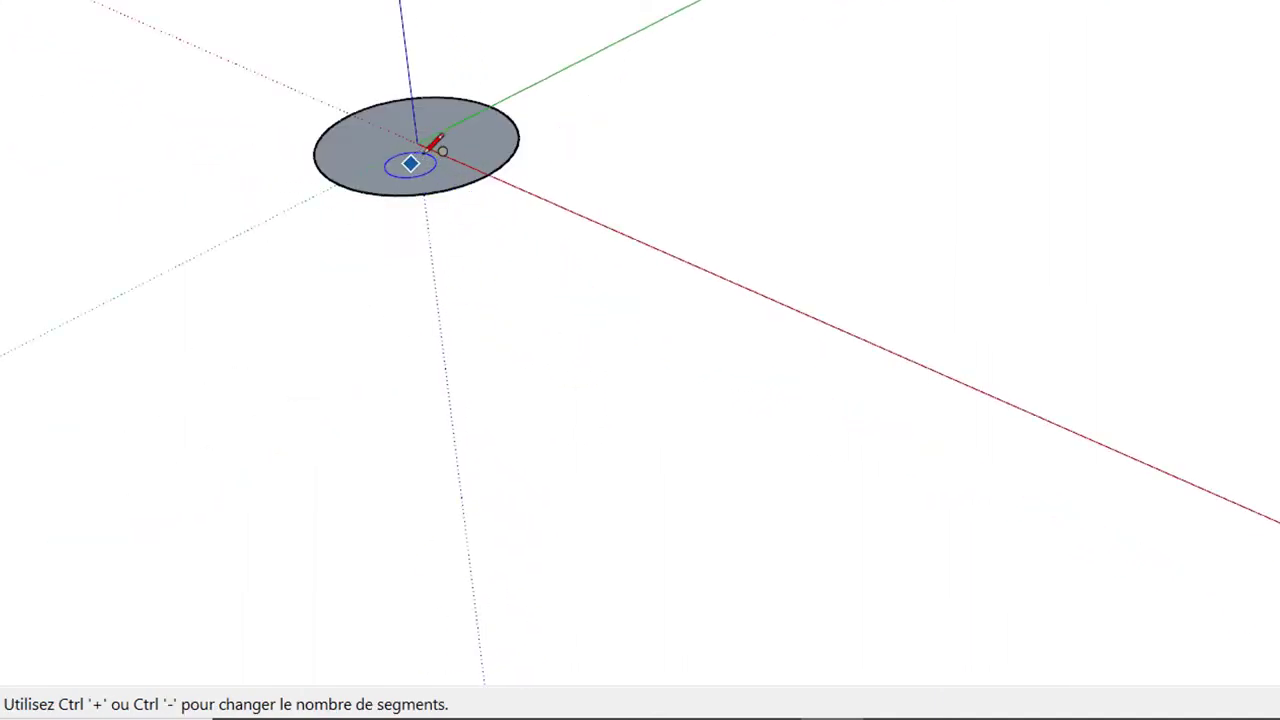
click(417, 143)
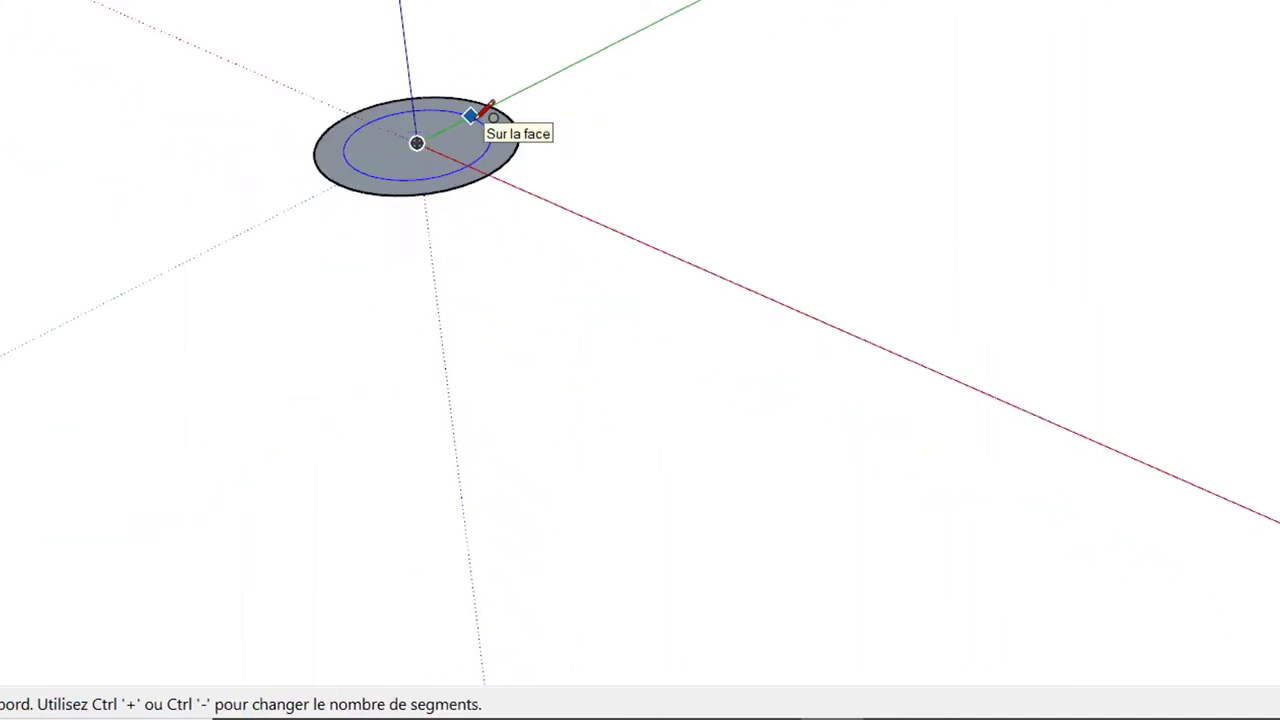
text(240)
key(Return)
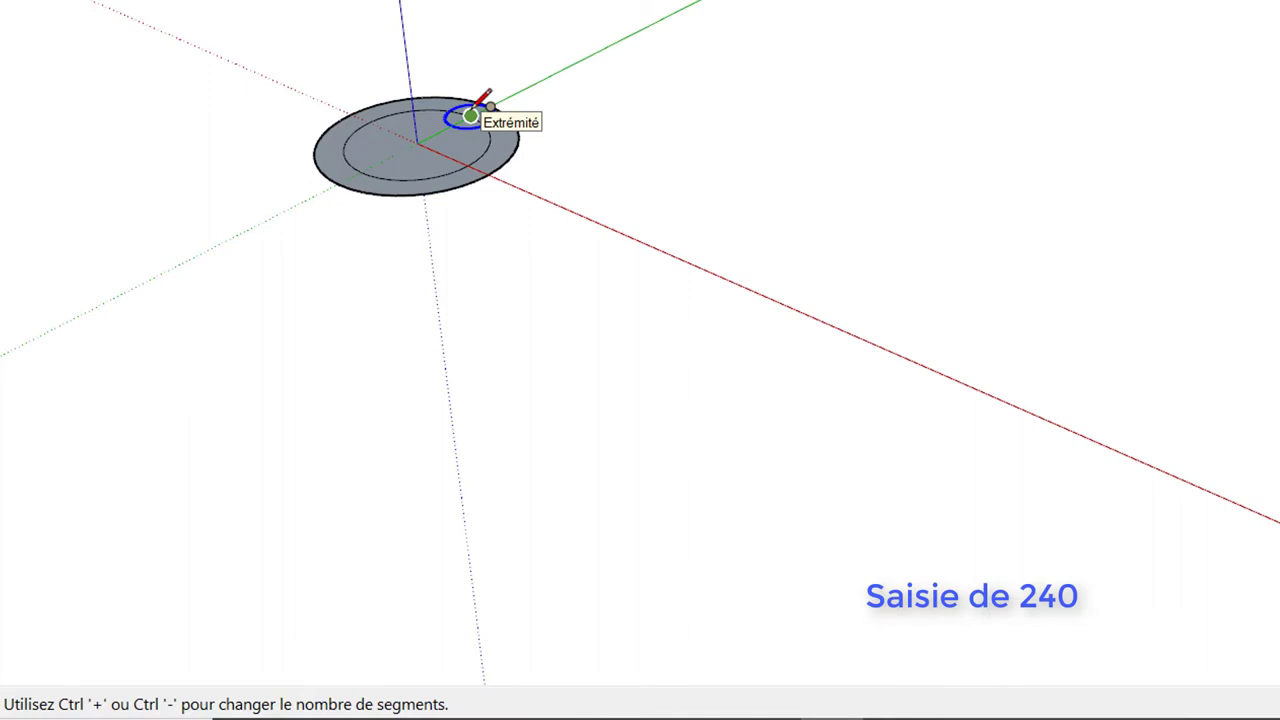
key(space)
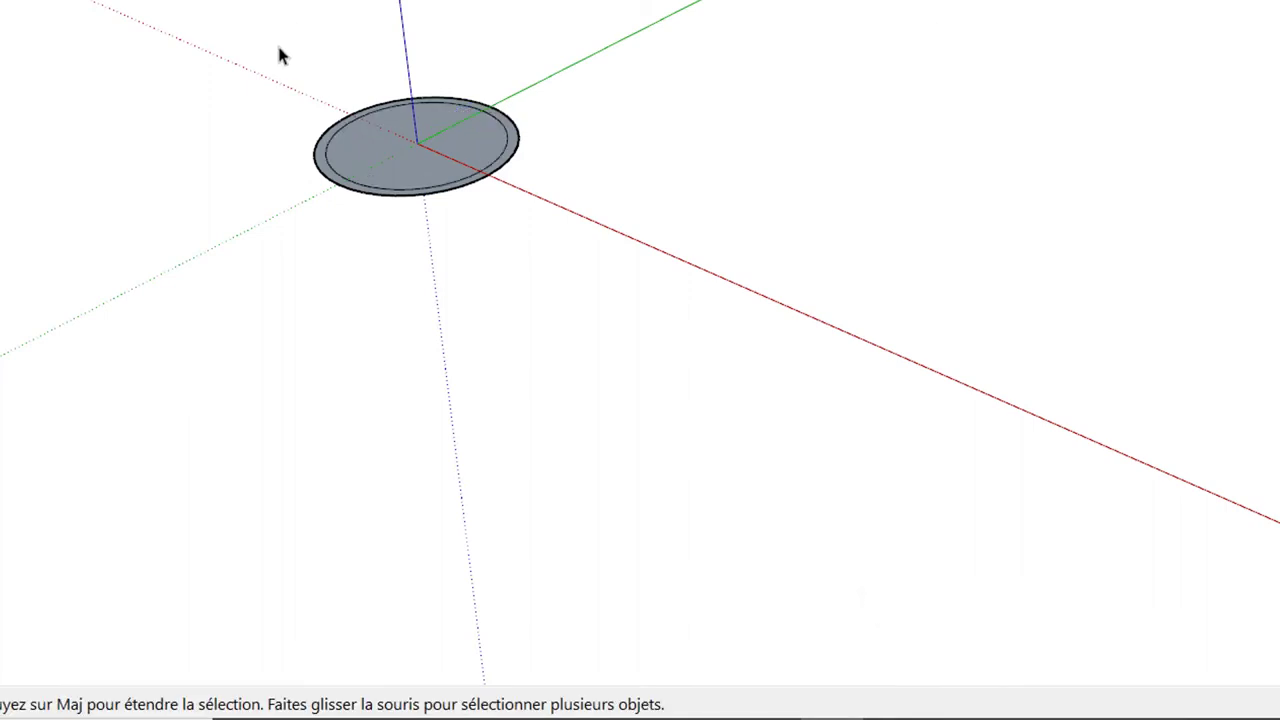
Step: Delete the inner 240 mm disc, leaving a flat ring
click(387, 147)
key(Delete)
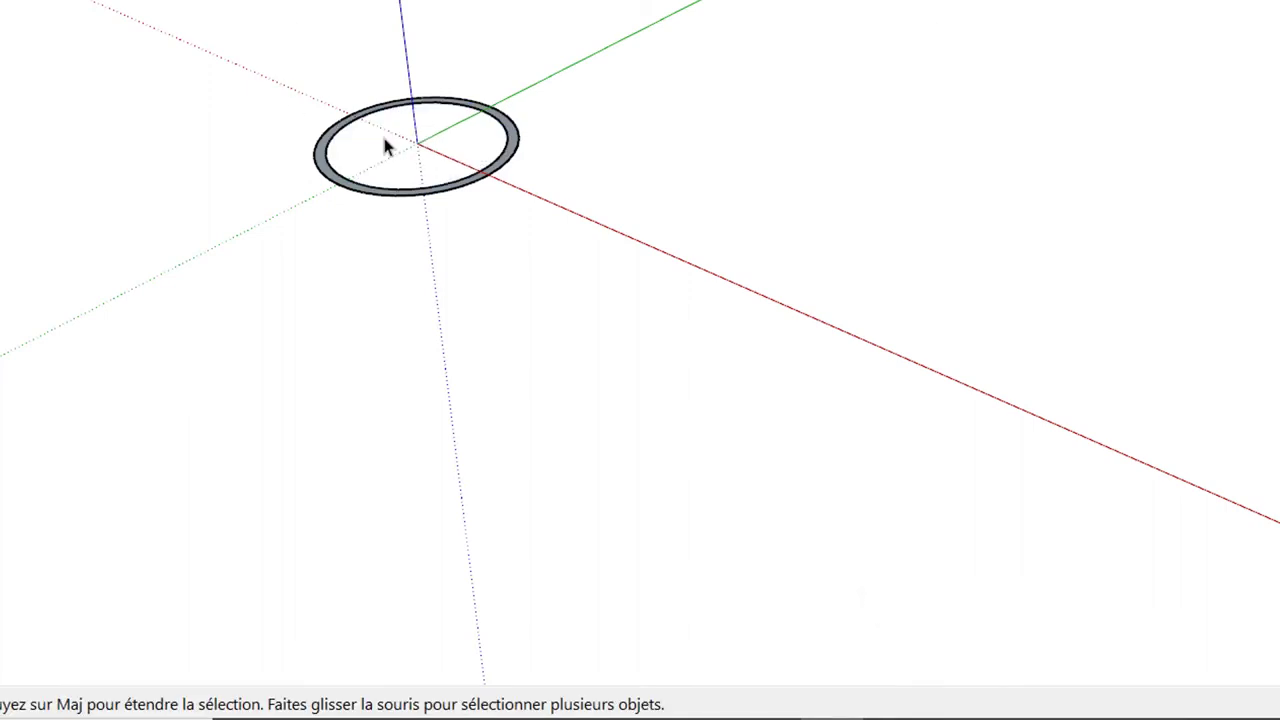
scroll(380, 155, up, 3)
mouse_move(405, 122)
shift+middle_down()
mouse_move(515, 337)
mouse_move(565, 394)
shift+middle_up()
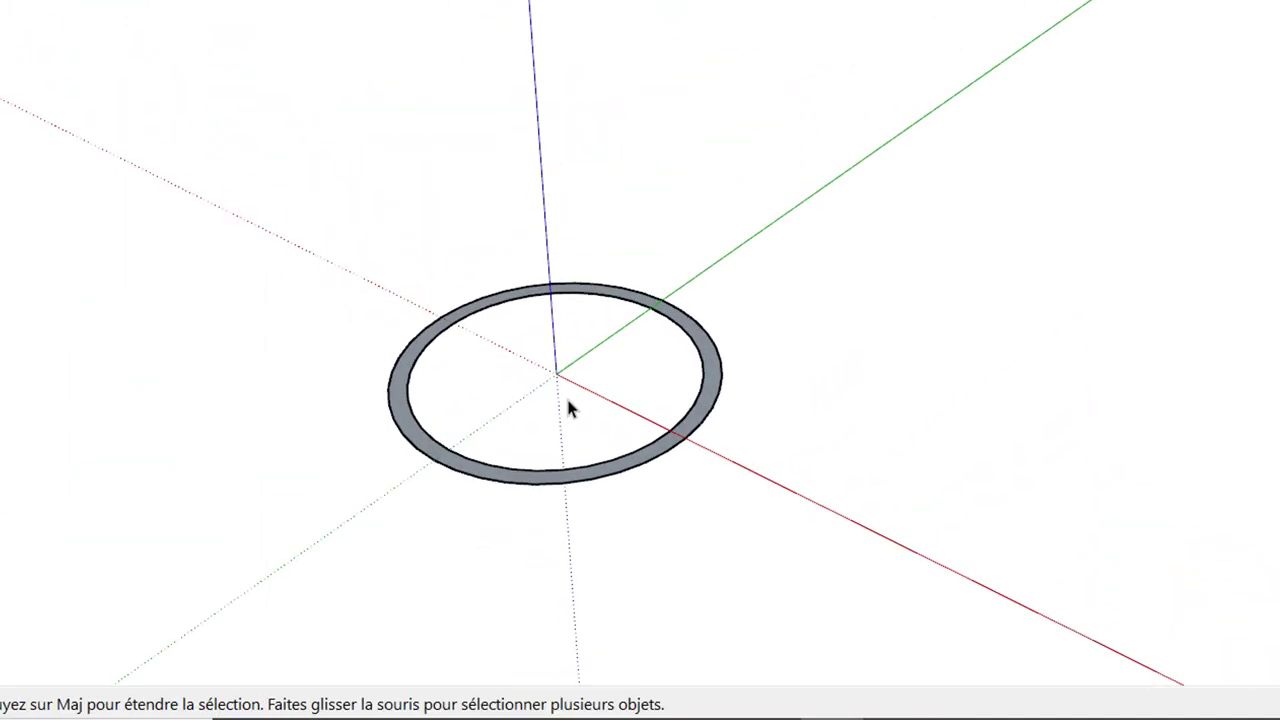
scroll(580, 440, up, 2)
Step: Push-pull the ring 560 mm upward into a hollow cylinder
key(p)
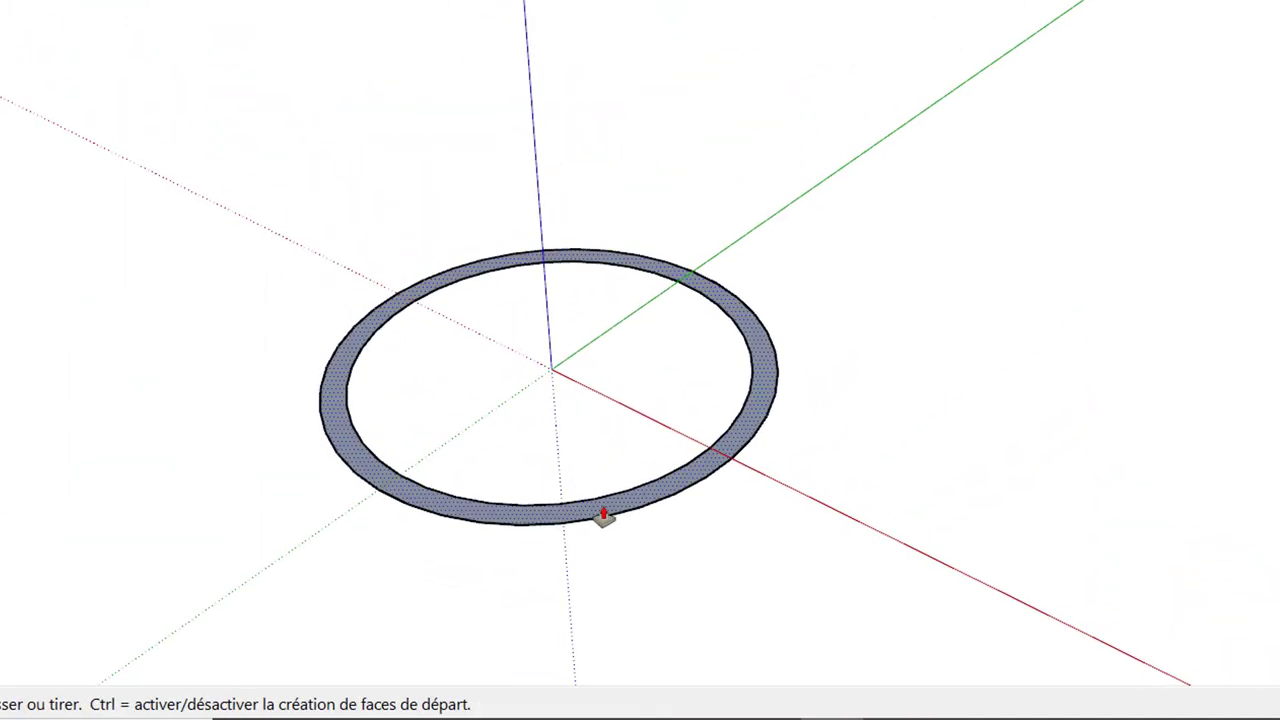
drag(605, 515, 602, 273)
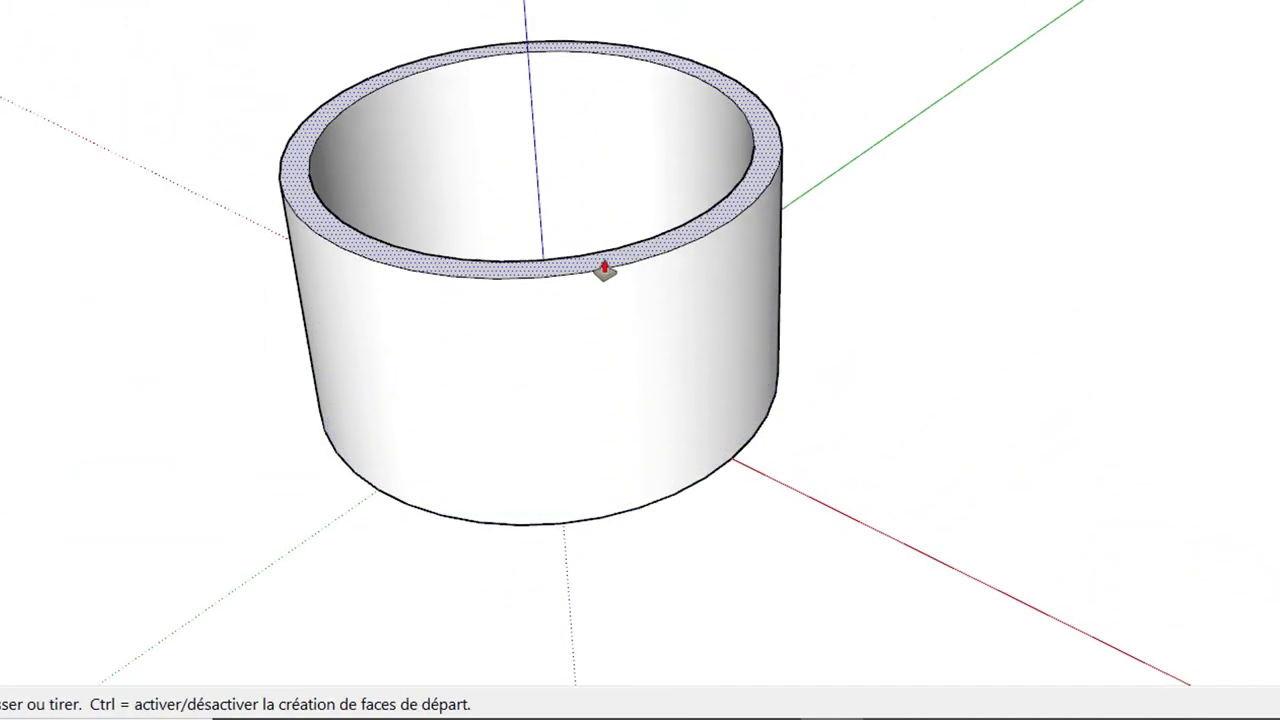
text(560)
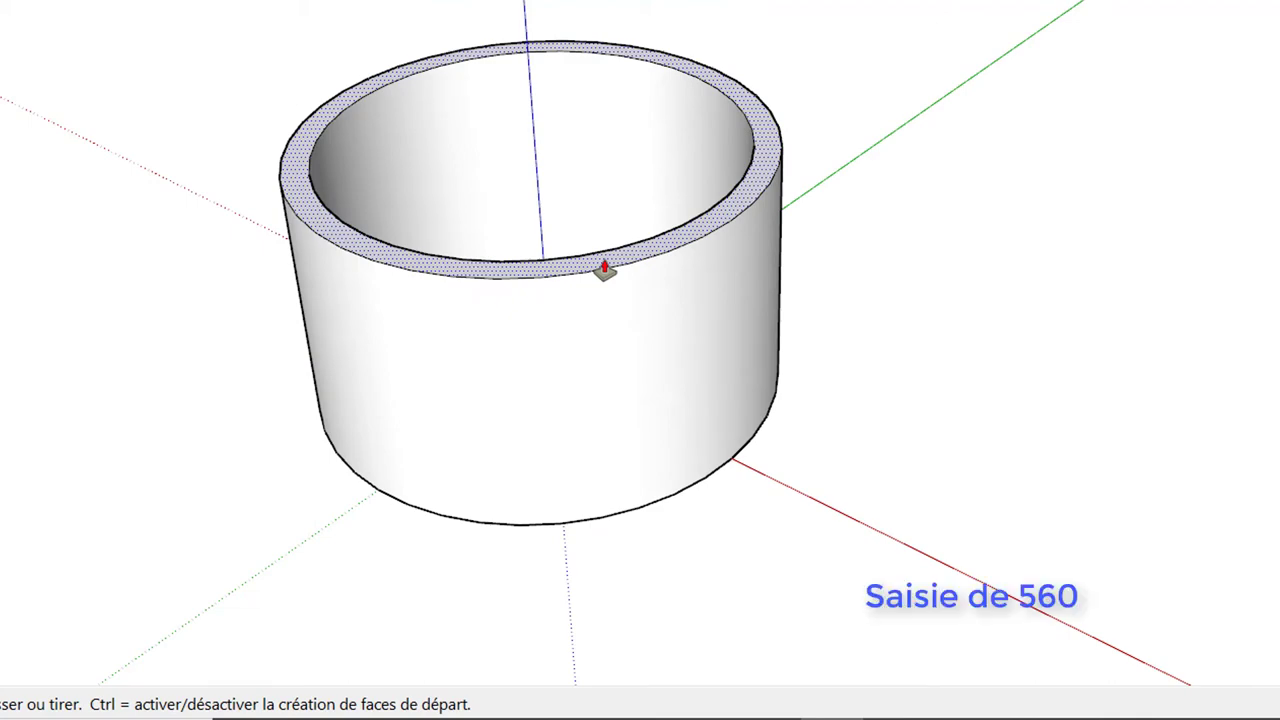
key(Return)
key(space)
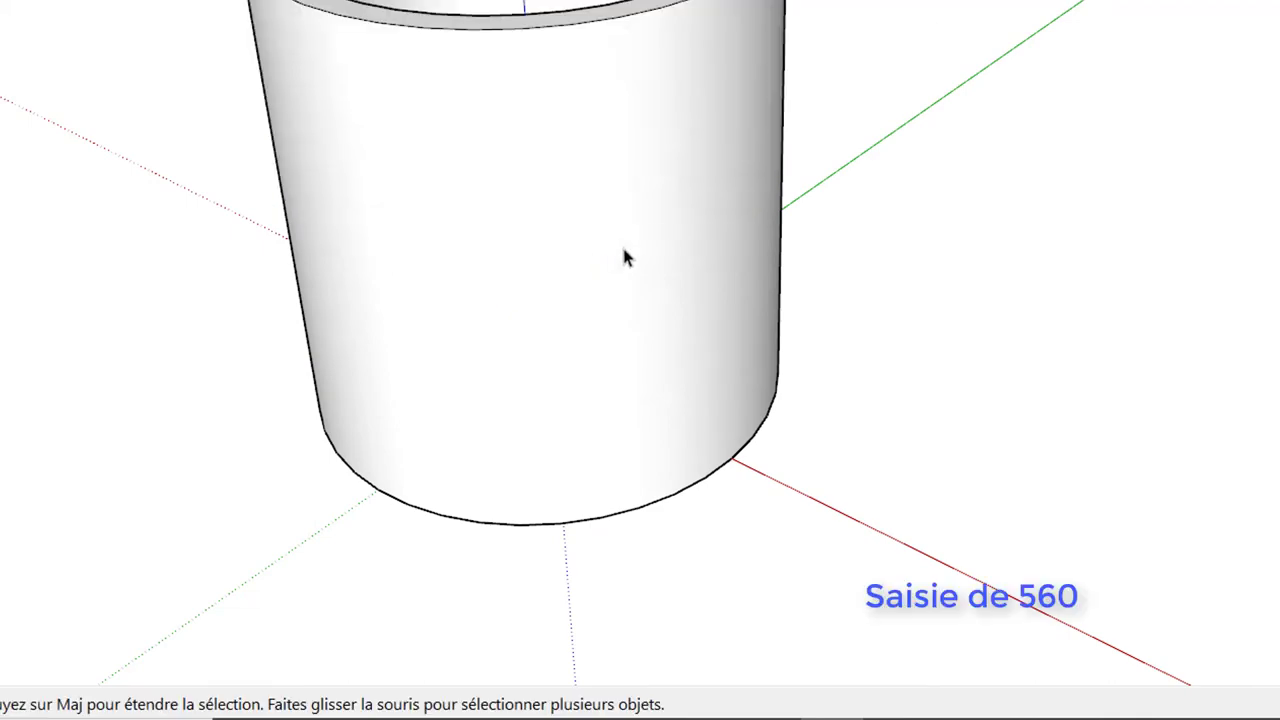
Step: Select the whole cylinder and make it a group (Créer un groupe)
triple_click(587, 270)
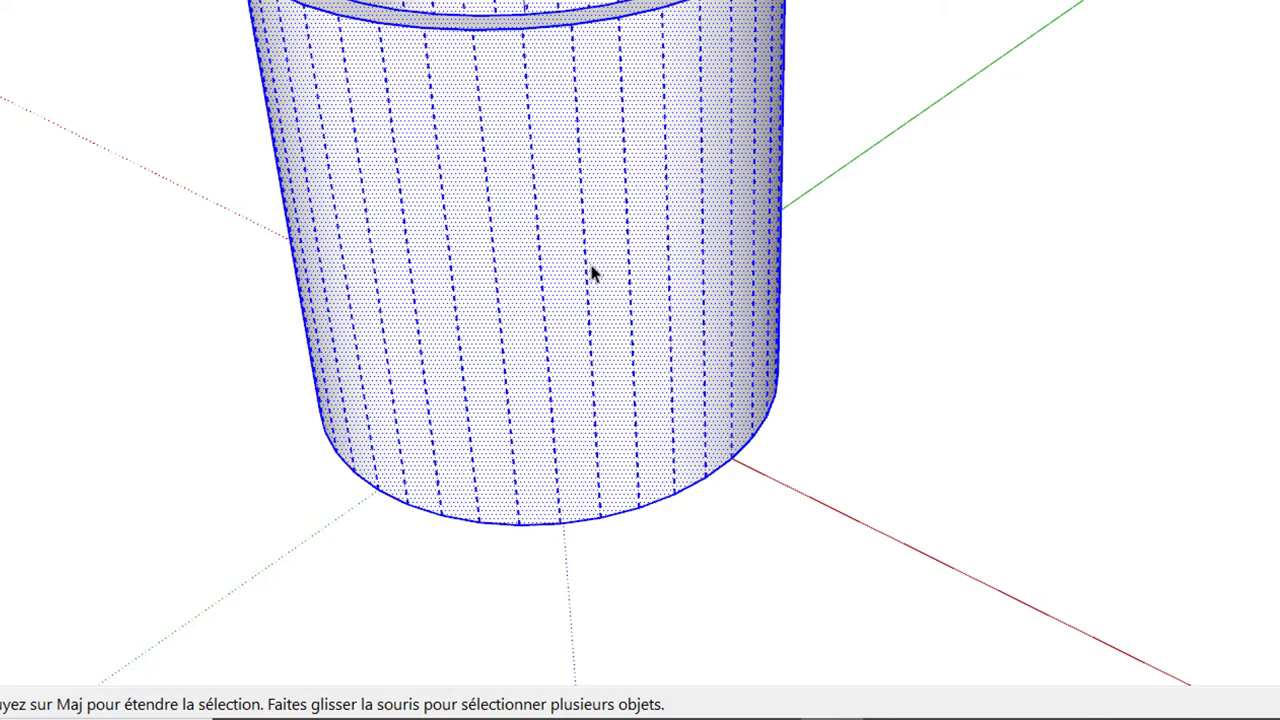
right_click(592, 272)
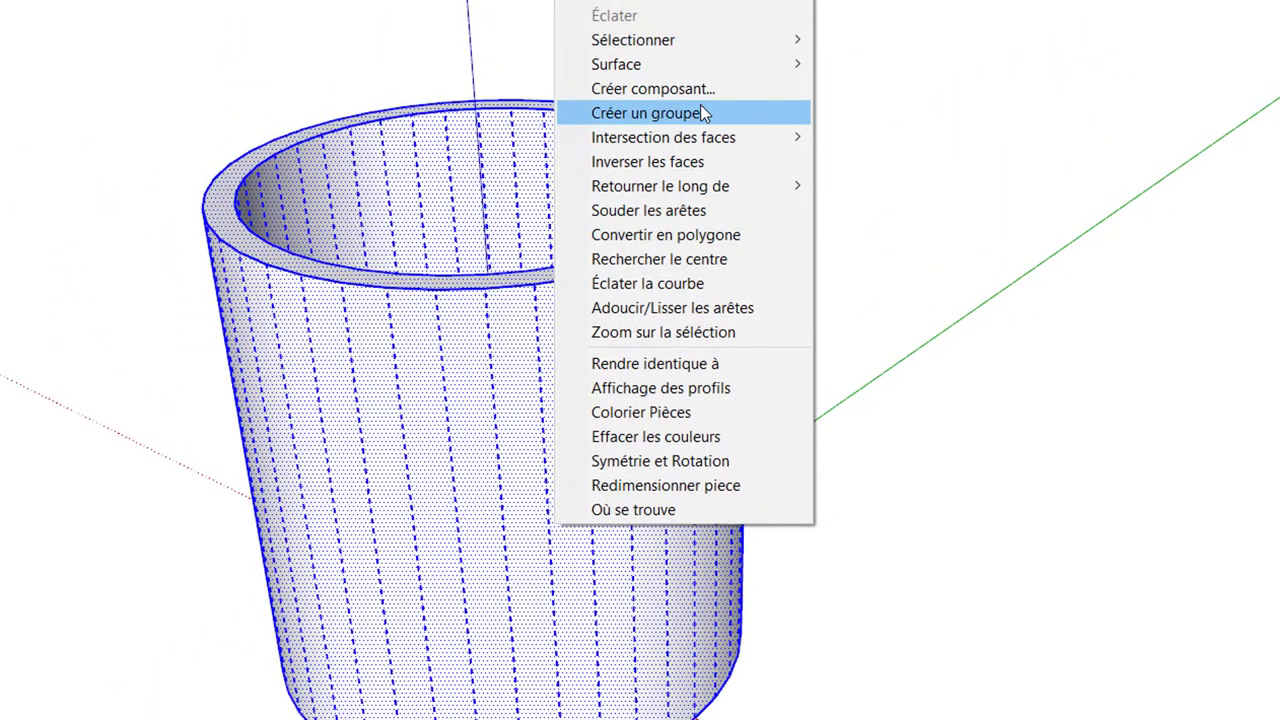
click(701, 108)
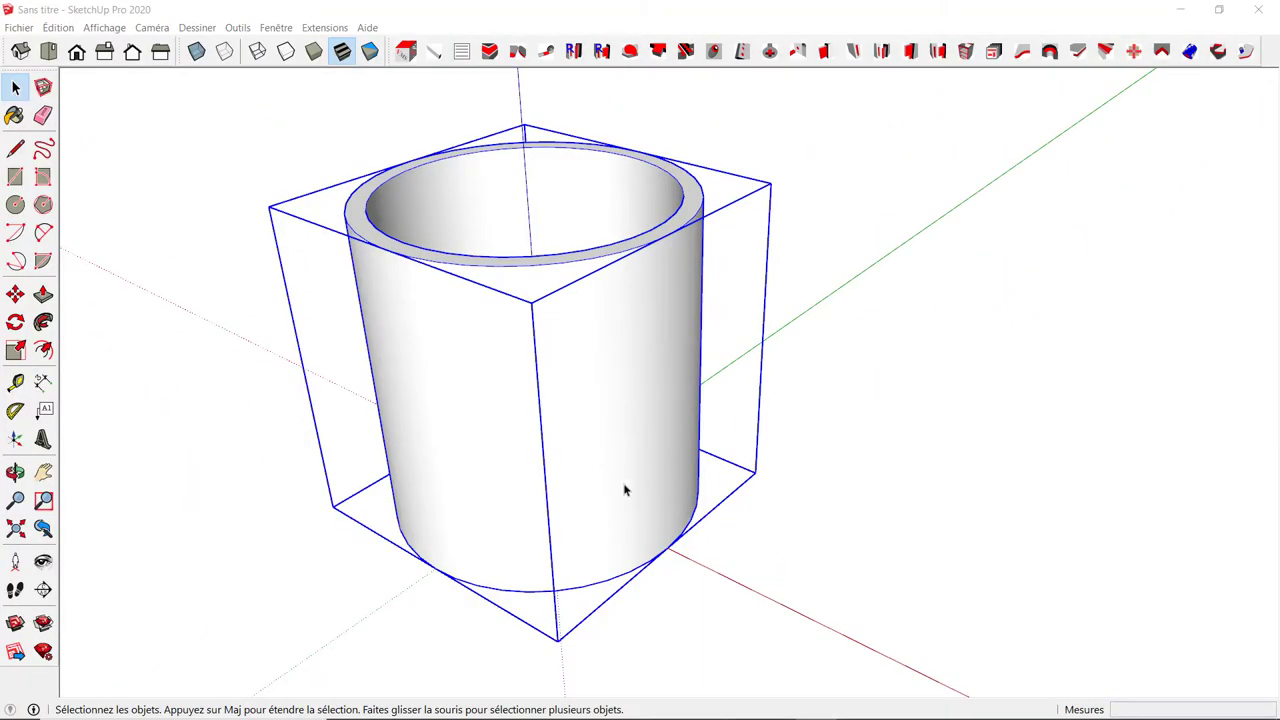
mouse_move(795, 501)
middle_down()
mouse_move(663, 491)
mouse_move(580, 440)
middle_up()
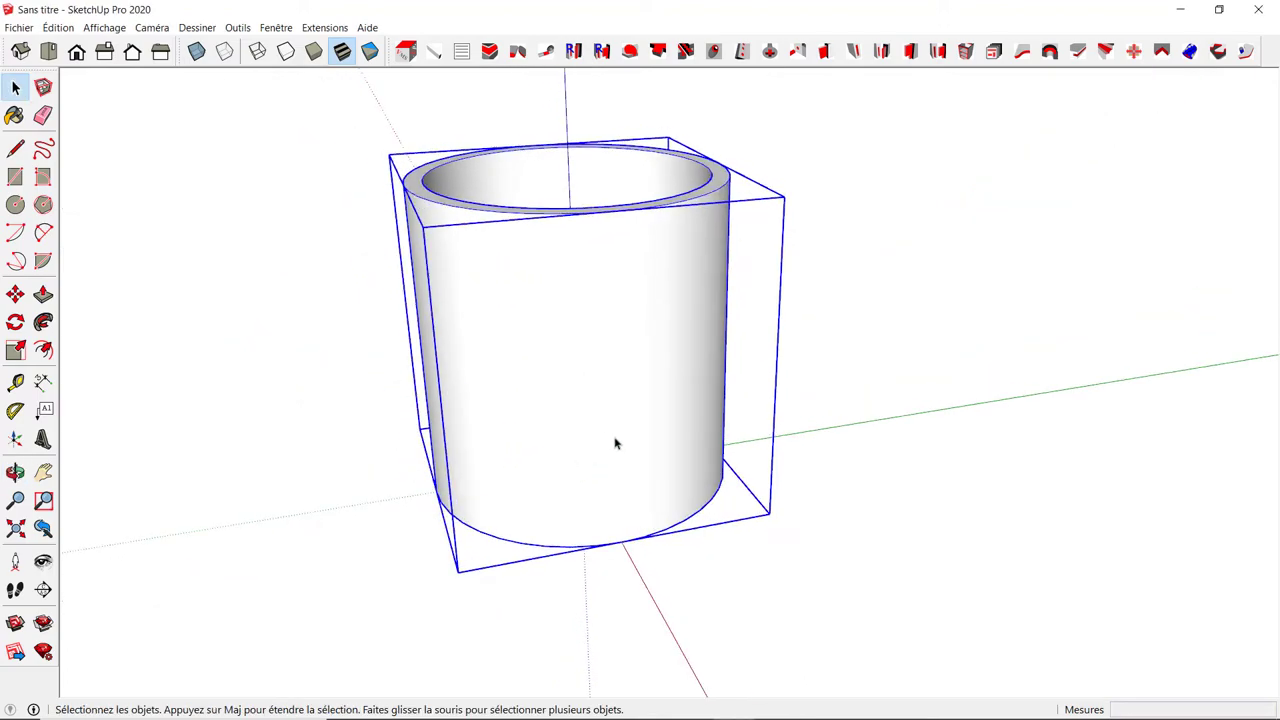
Step: Open the cylinder group for editing and select all its contents
double_click(615, 444)
triple_click(615, 444)
scroll(651, 537, up, 3)
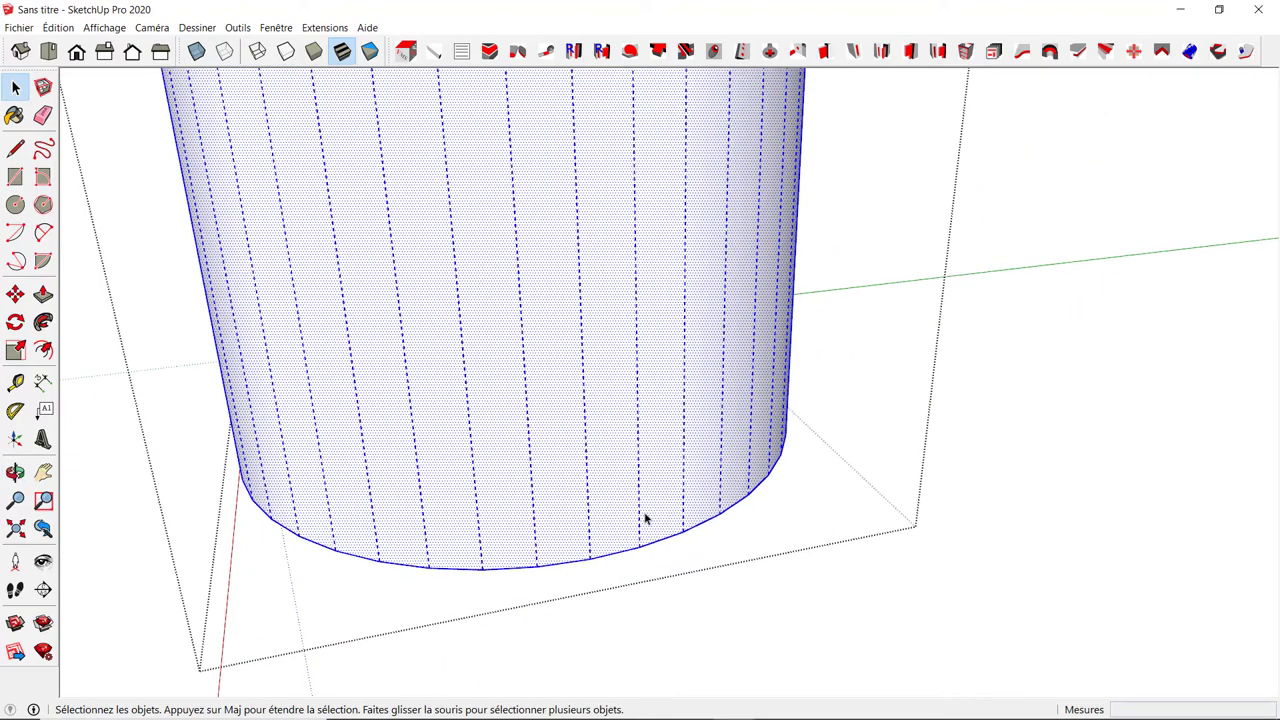
scroll(561, 438, down, 1)
mouse_move(587, 444)
middle_down()
mouse_move(586, 514)
mouse_move(557, 517)
mouse_move(554, 460)
mouse_move(554, 503)
mouse_move(617, 554)
middle_up()
scroll(617, 555, up, 2)
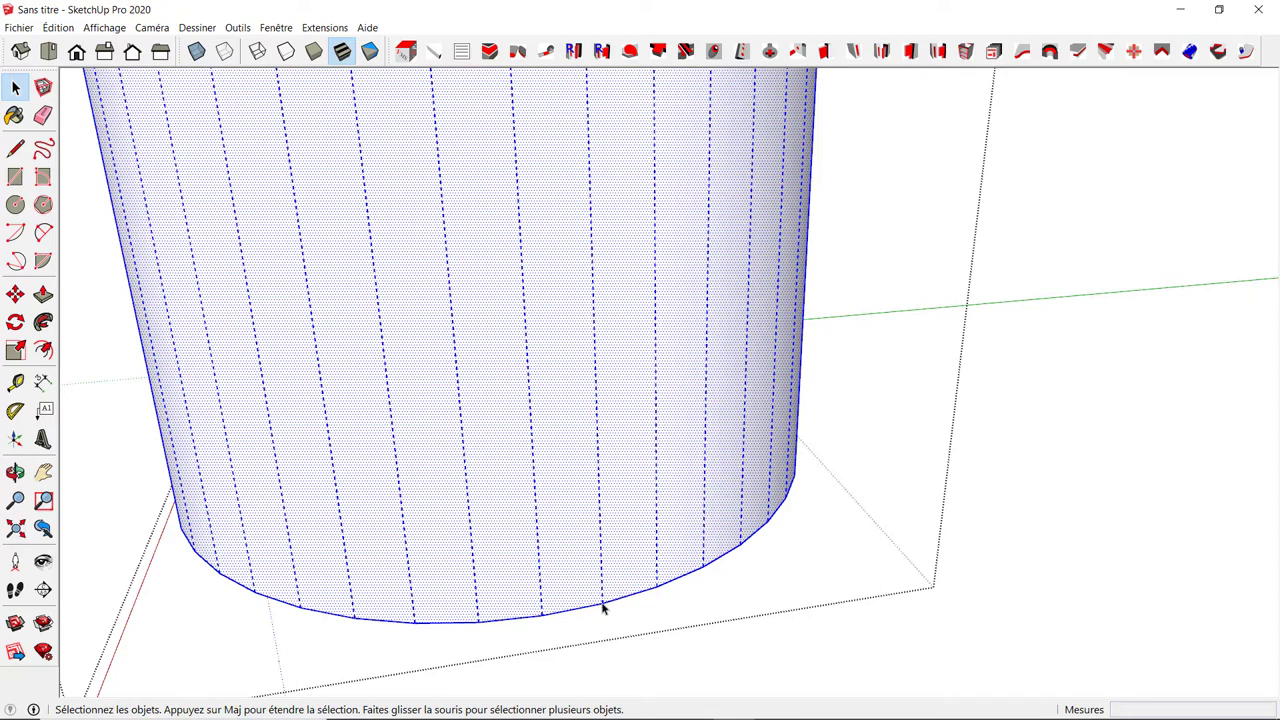
Step: Place a guide point 70 mm above the bottom edge and draw a slanted line up to it
key(t)
click(602, 603)
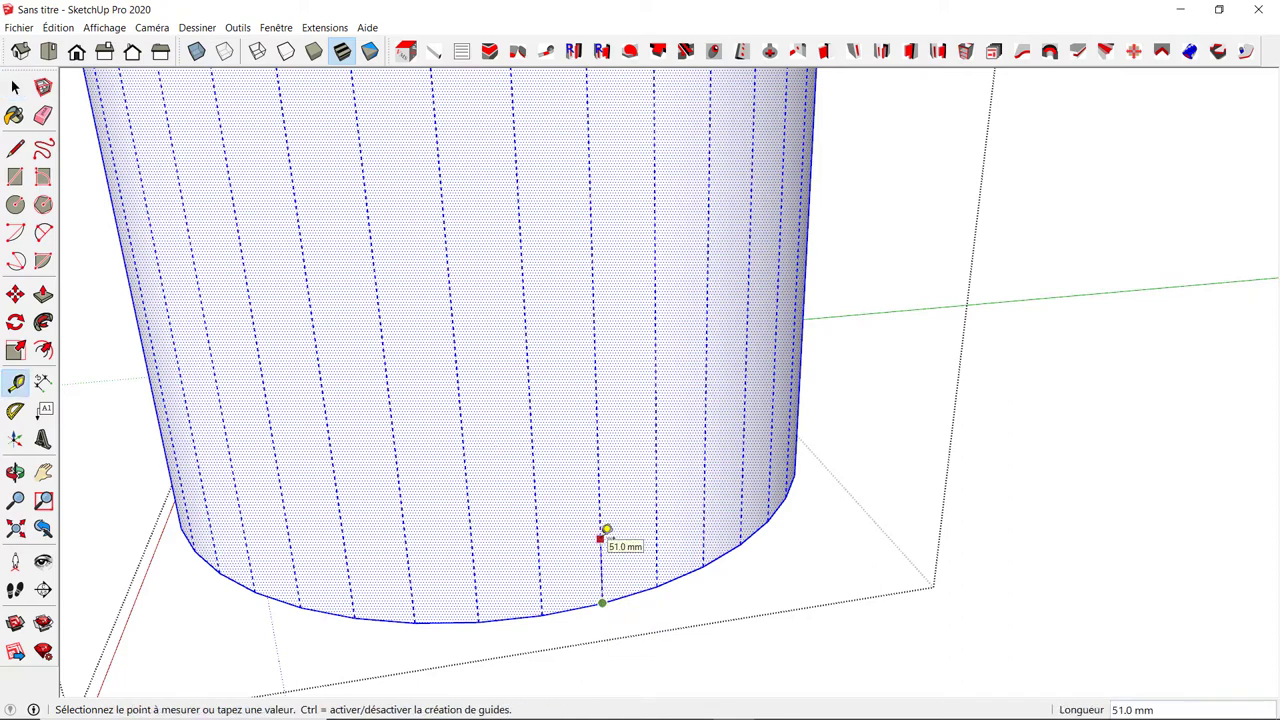
click(600, 538)
text(70)
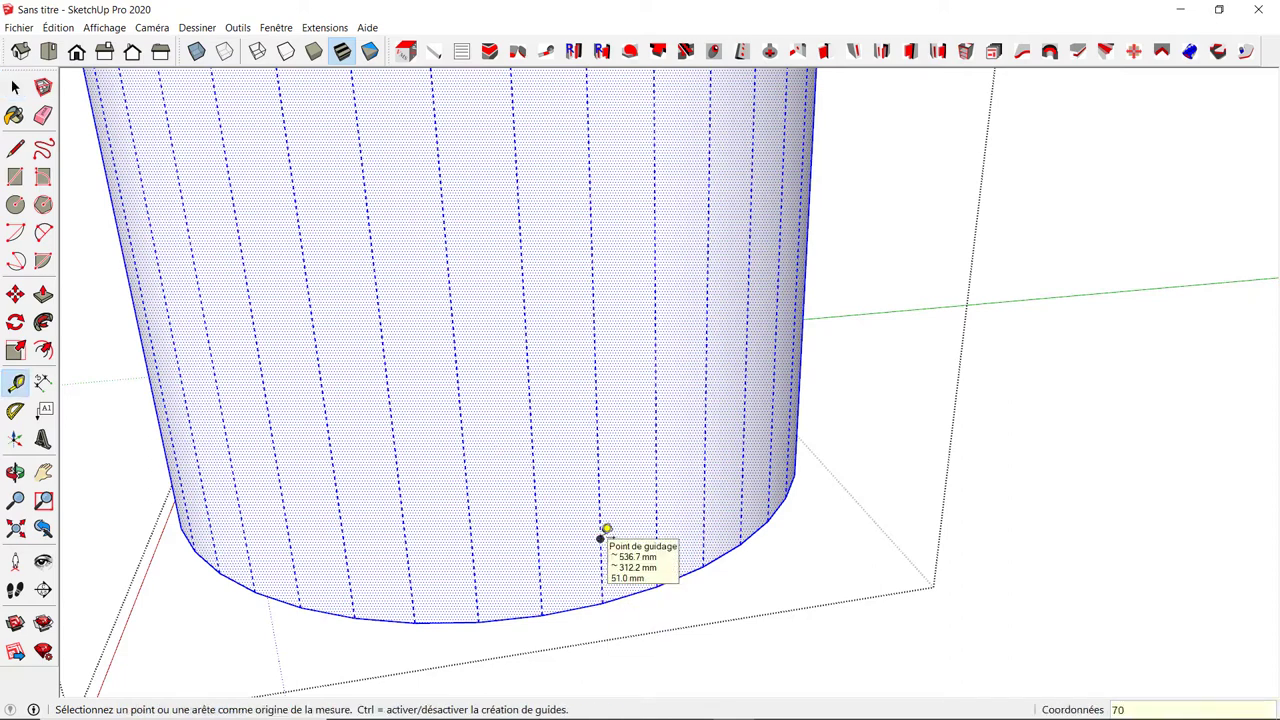
key(Return)
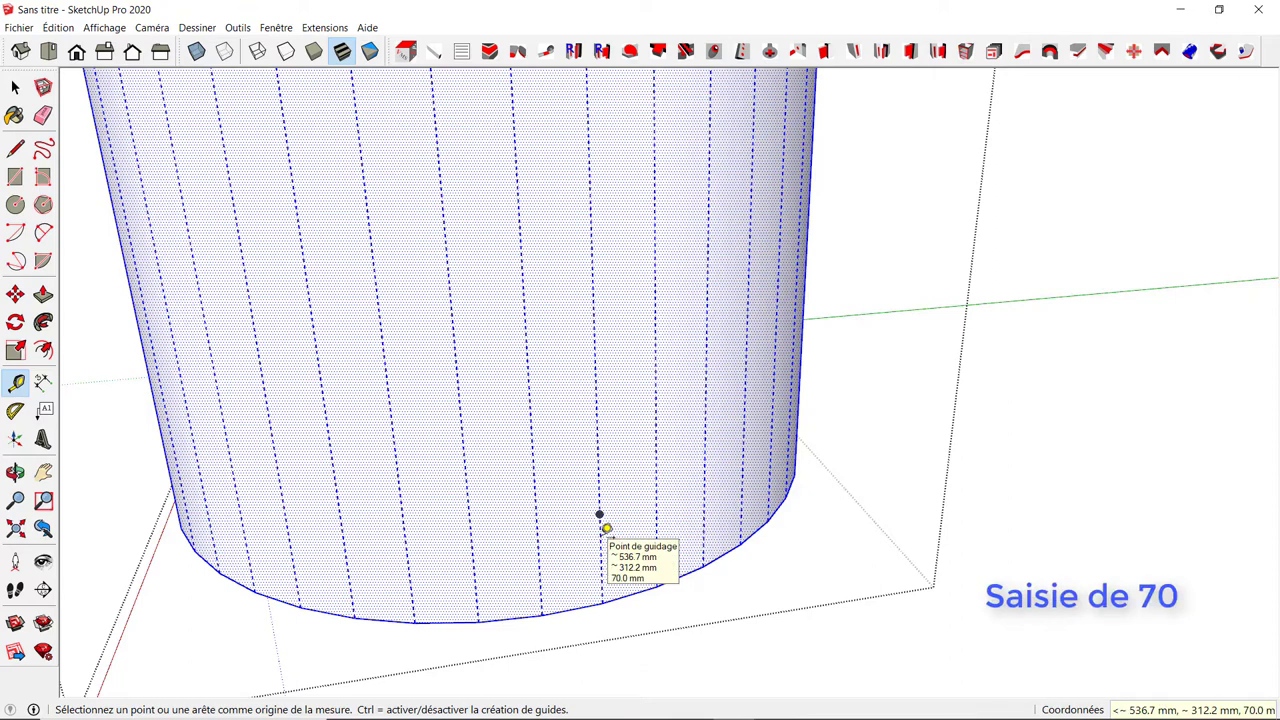
key(l)
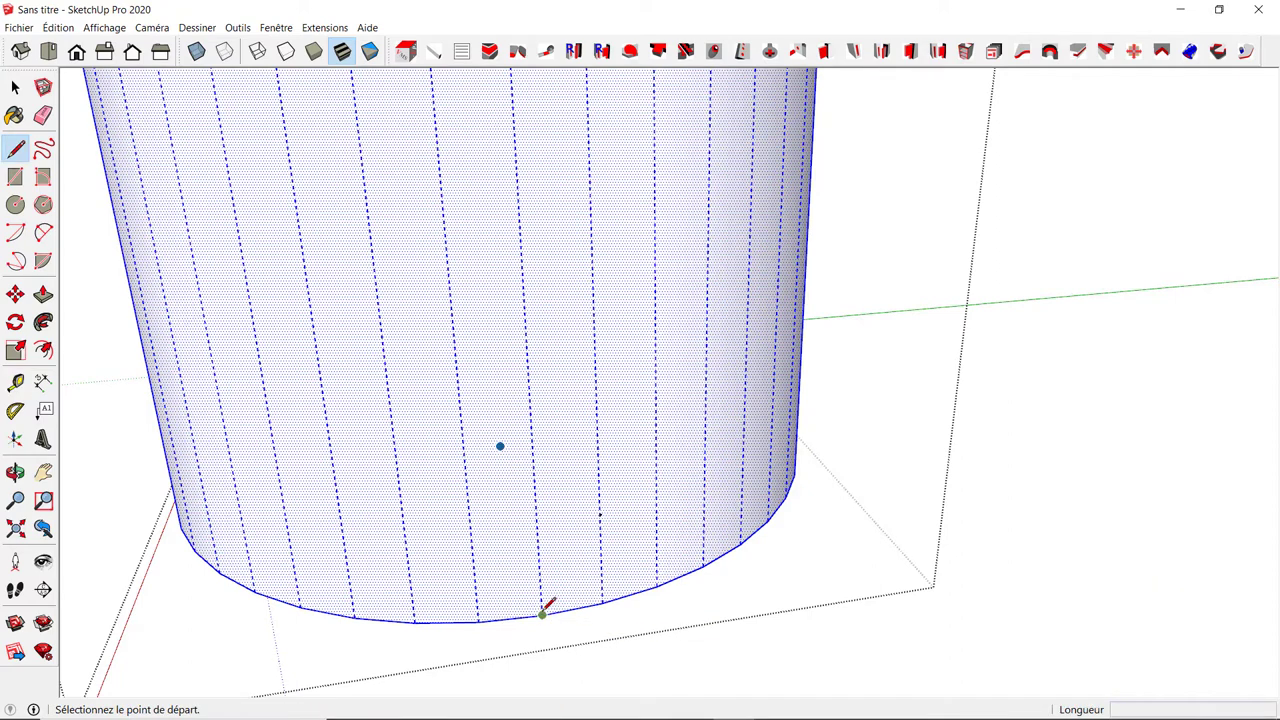
click(541, 612)
click(600, 515)
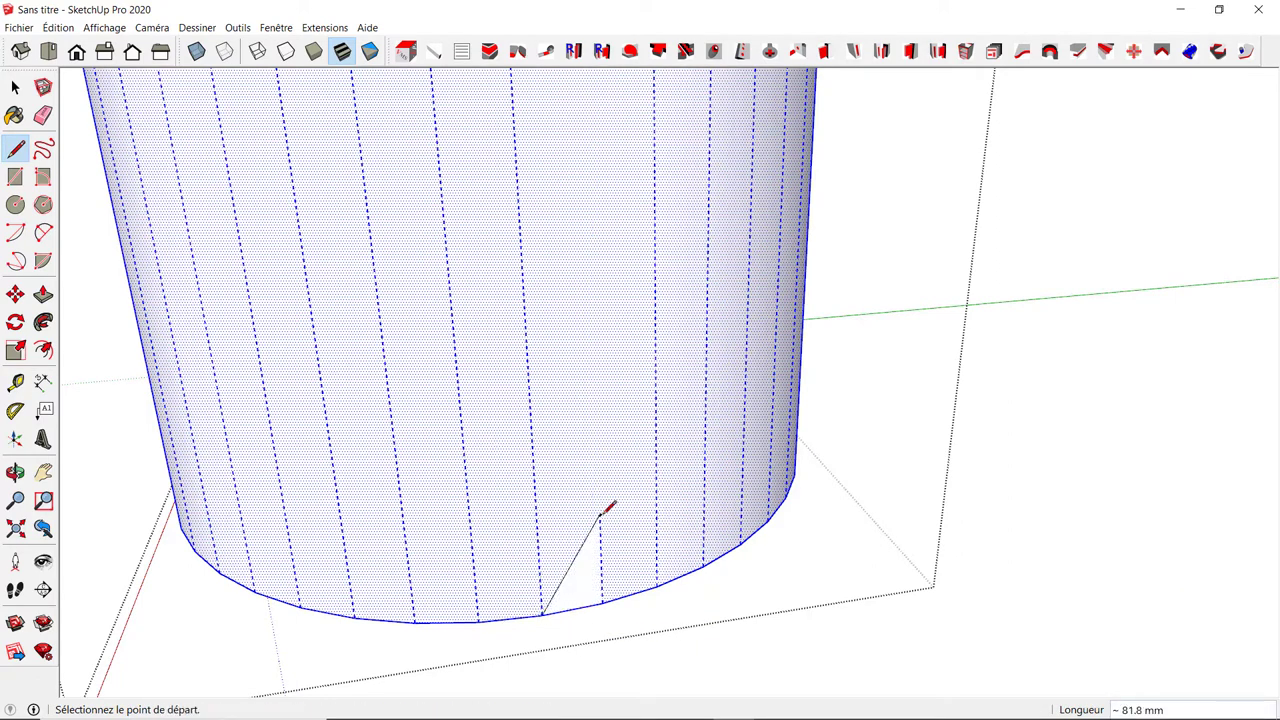
key(space)
Step: Switch on X-ray display and zoom in on the cylinder's rim
scroll(600, 514, down, 2)
scroll(600, 514, down, 5)
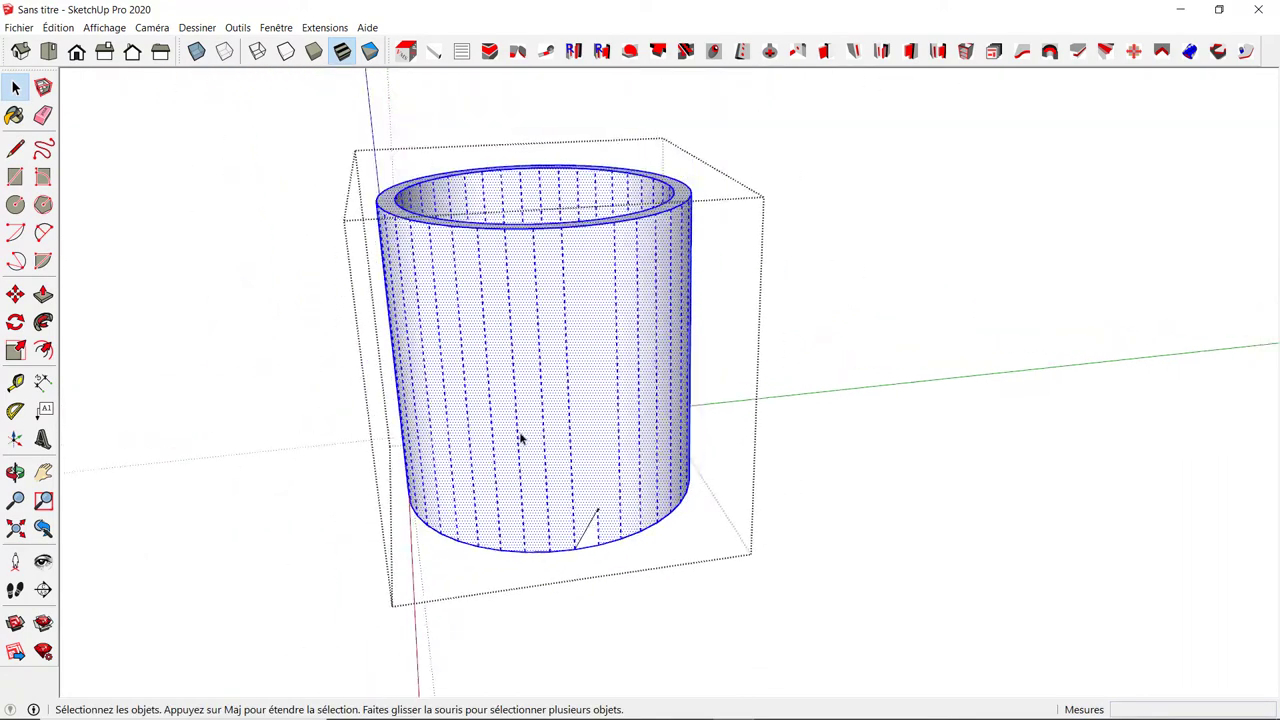
mouse_move(520, 437)
middle_down()
mouse_move(527, 507)
mouse_move(199, 223)
middle_up()
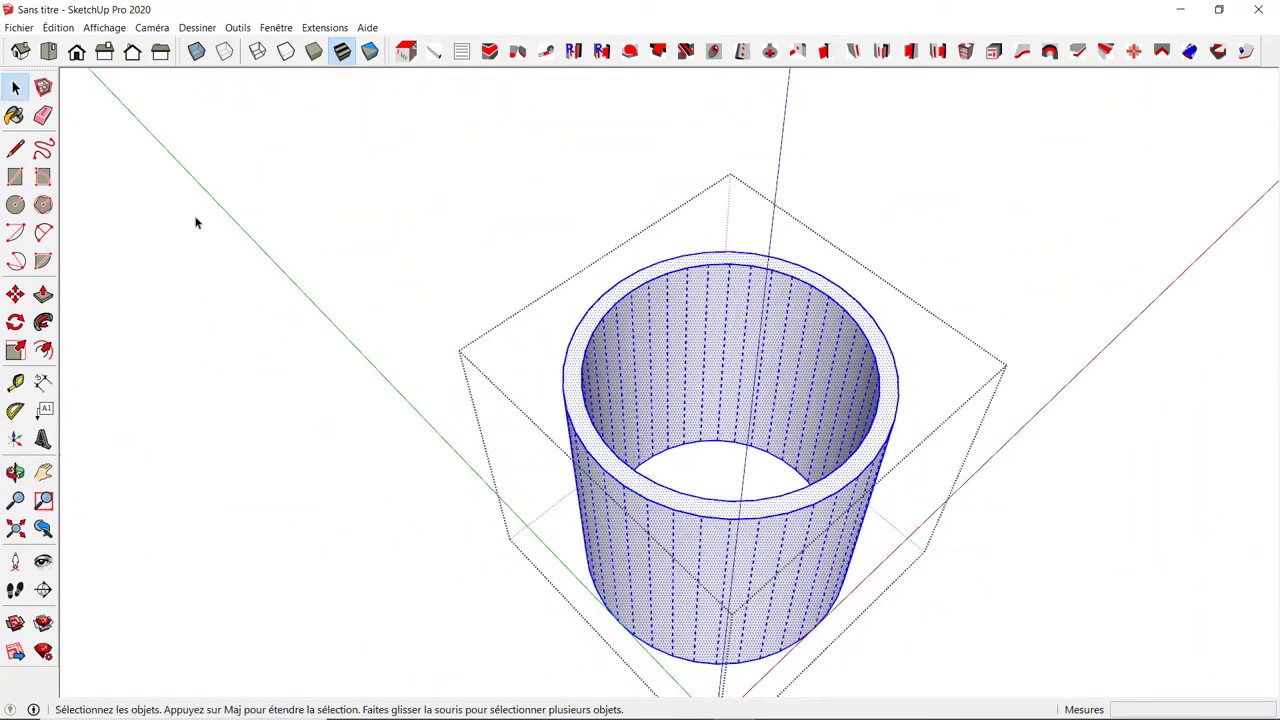
click(197, 52)
scroll(806, 340, up, 1)
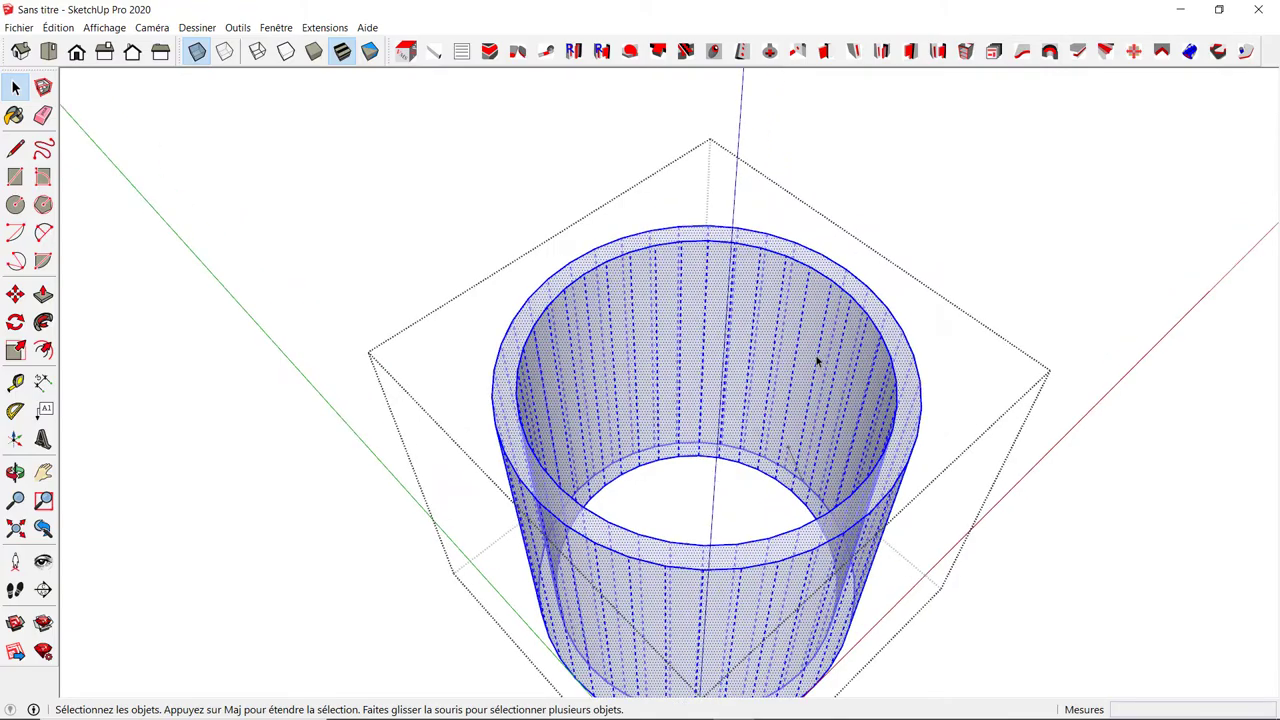
scroll(814, 360, up, 2)
mouse_move(711, 390)
middle_down()
mouse_move(377, 309)
mouse_move(629, 289)
mouse_move(471, 520)
mouse_move(565, 405)
middle_up()
scroll(565, 405, up, 2)
scroll(583, 420, up, 2)
scroll(582, 421, up, 2)
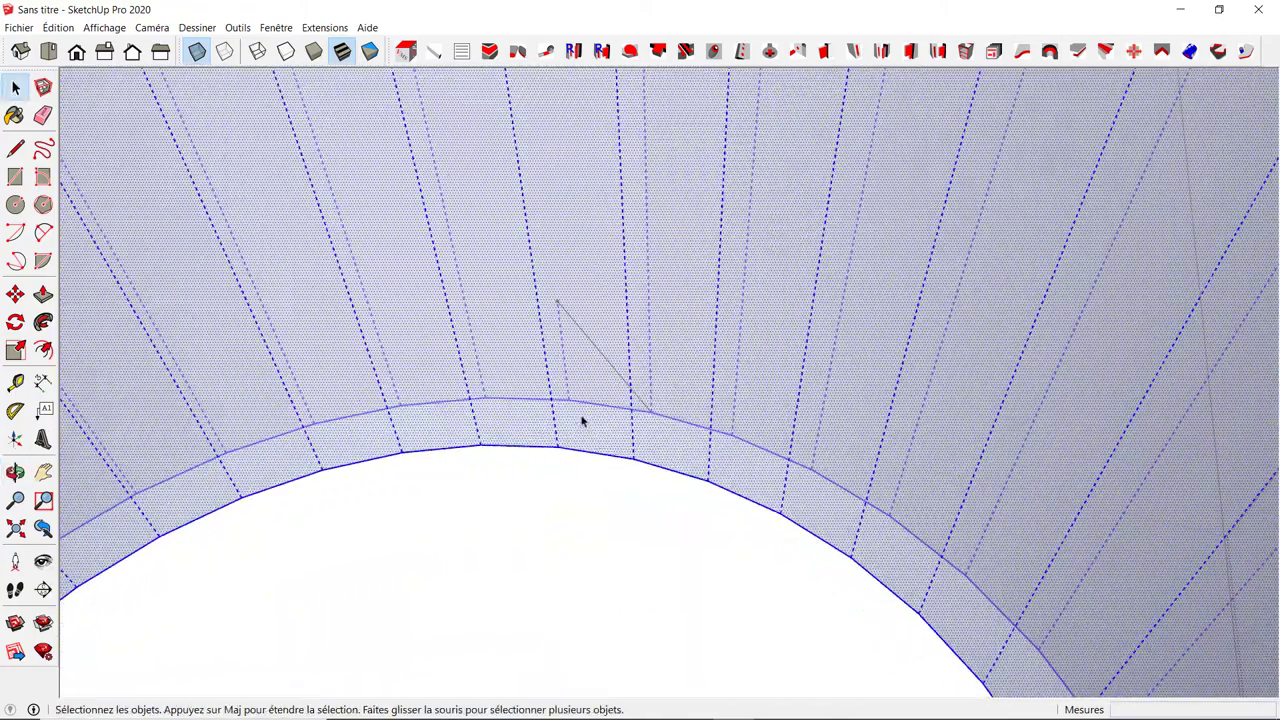
Step: Place a guide point 70 mm from a rim endpoint and draw edges from it to the rim arcs
key(t)
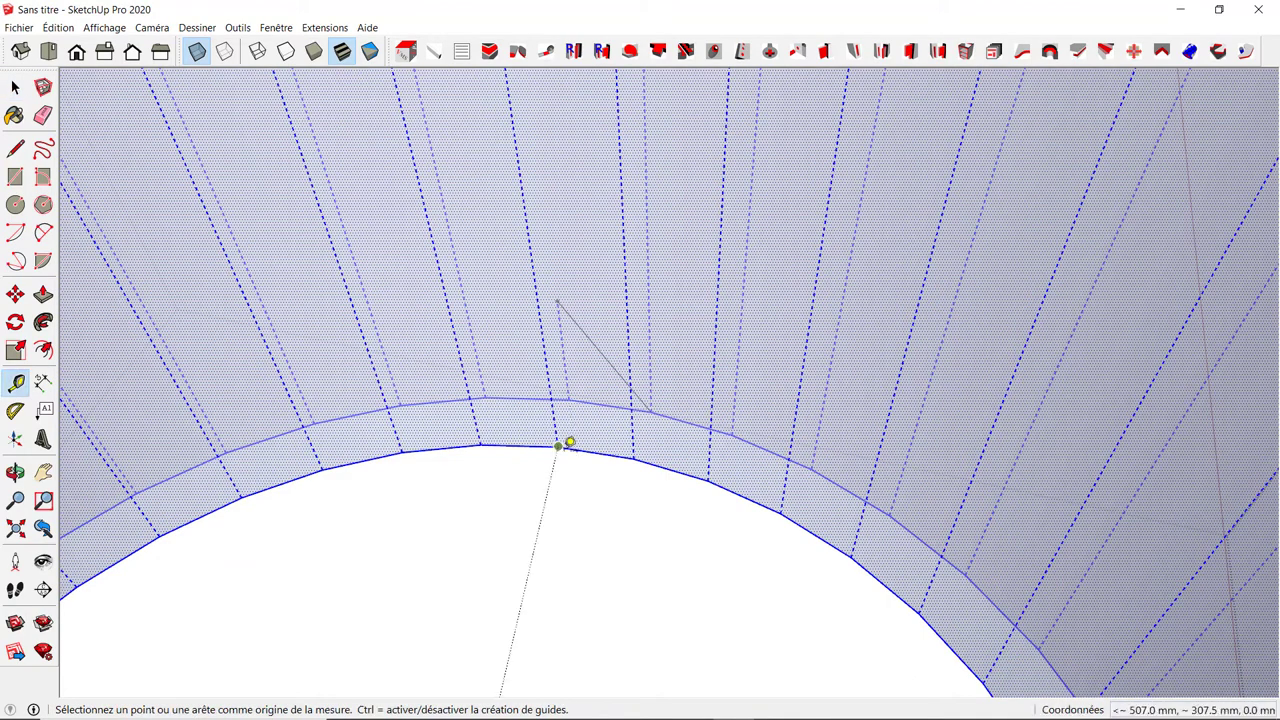
click(558, 446)
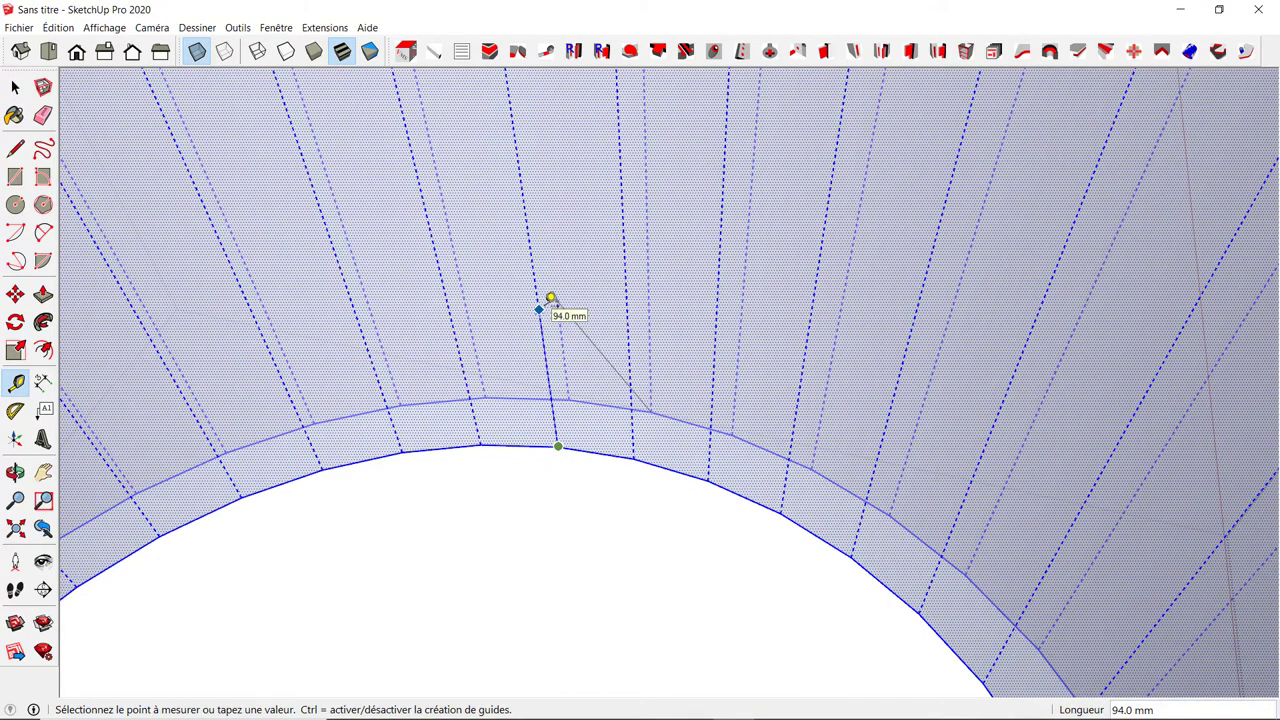
click(540, 308)
text(70)
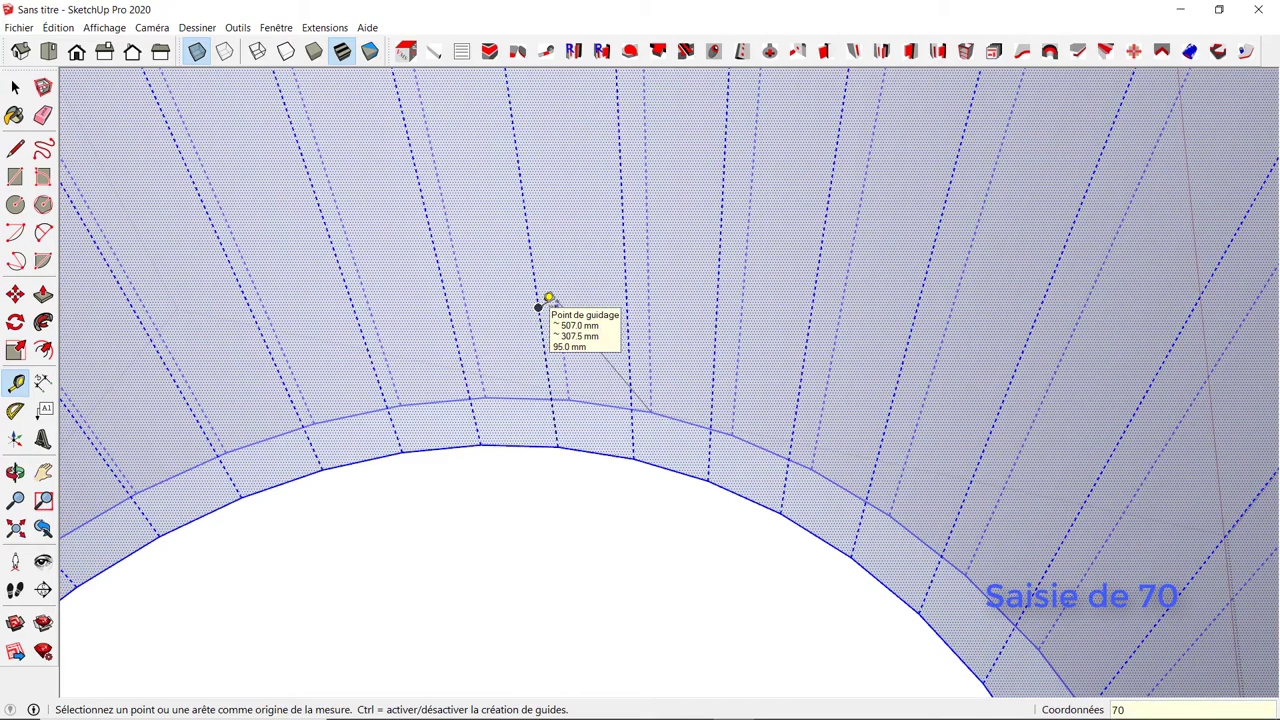
key(Return)
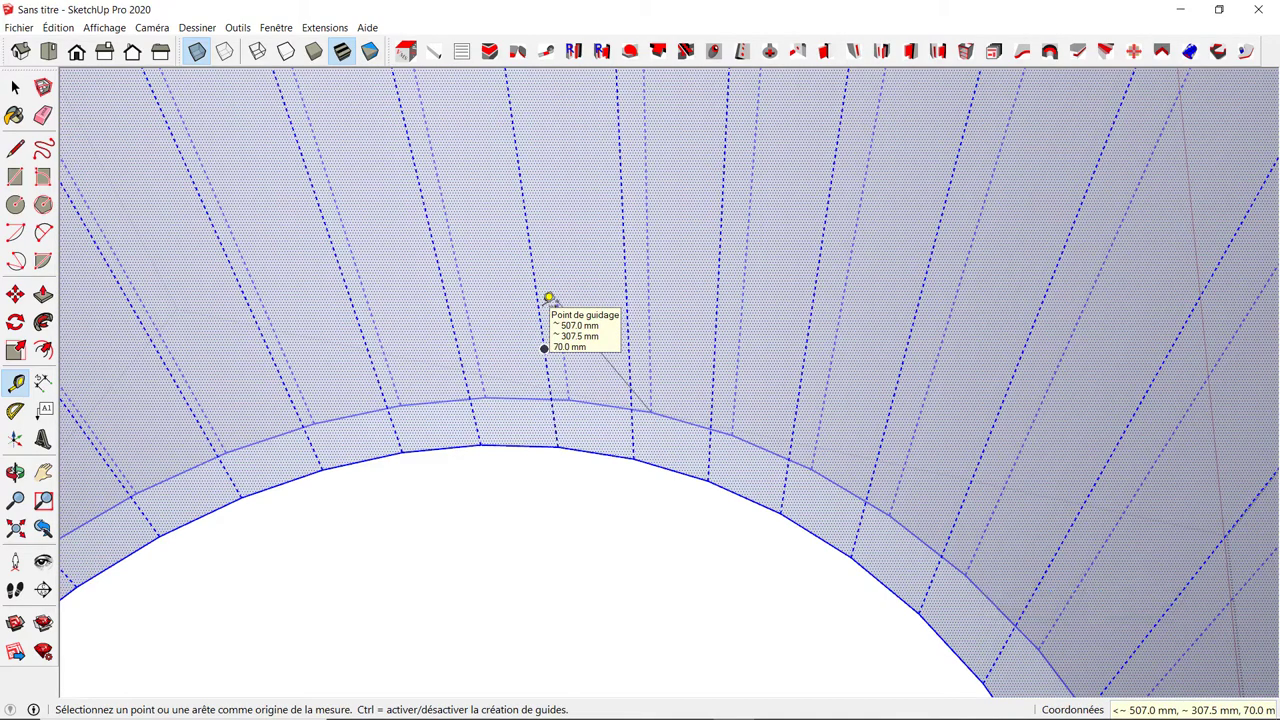
key(l)
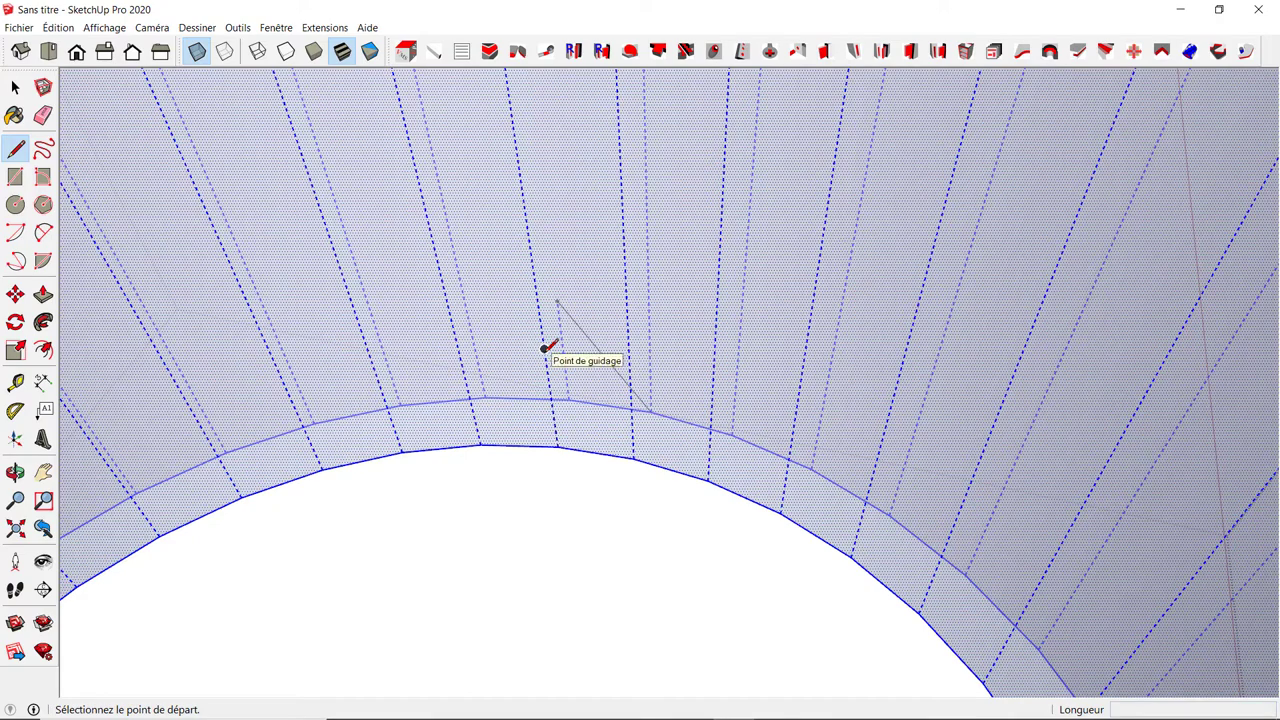
click(544, 350)
click(634, 452)
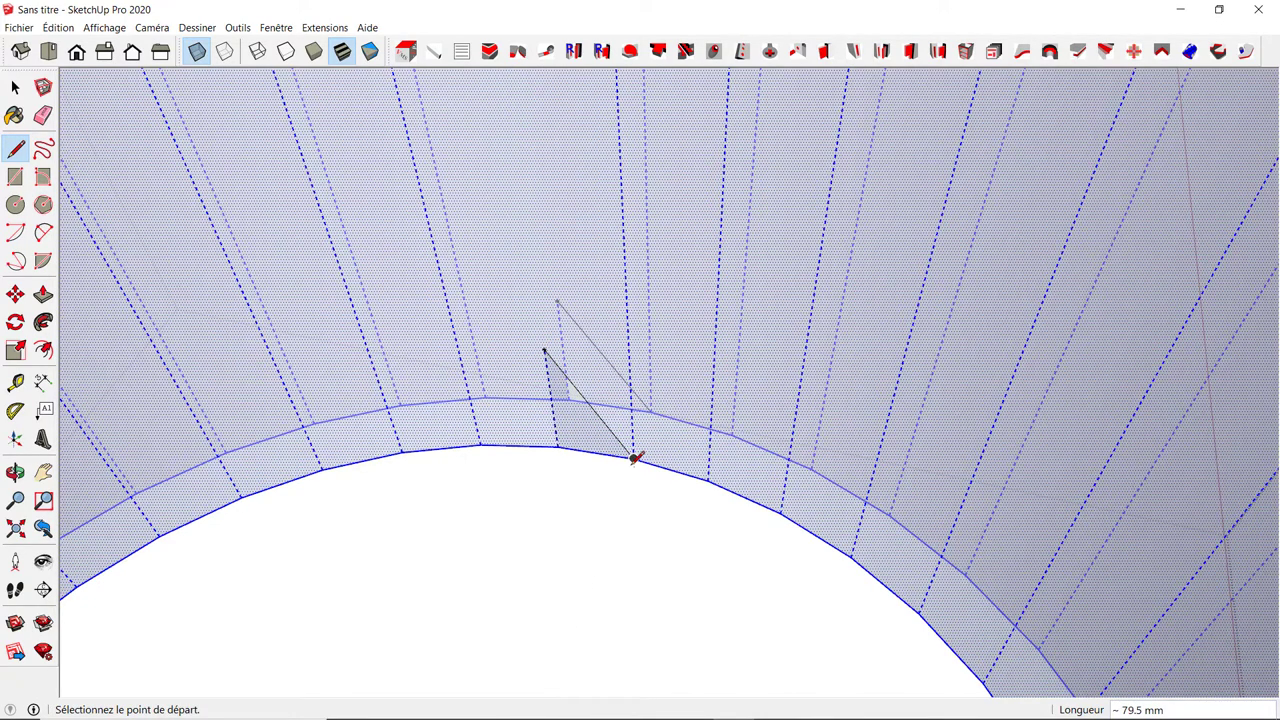
click(636, 456)
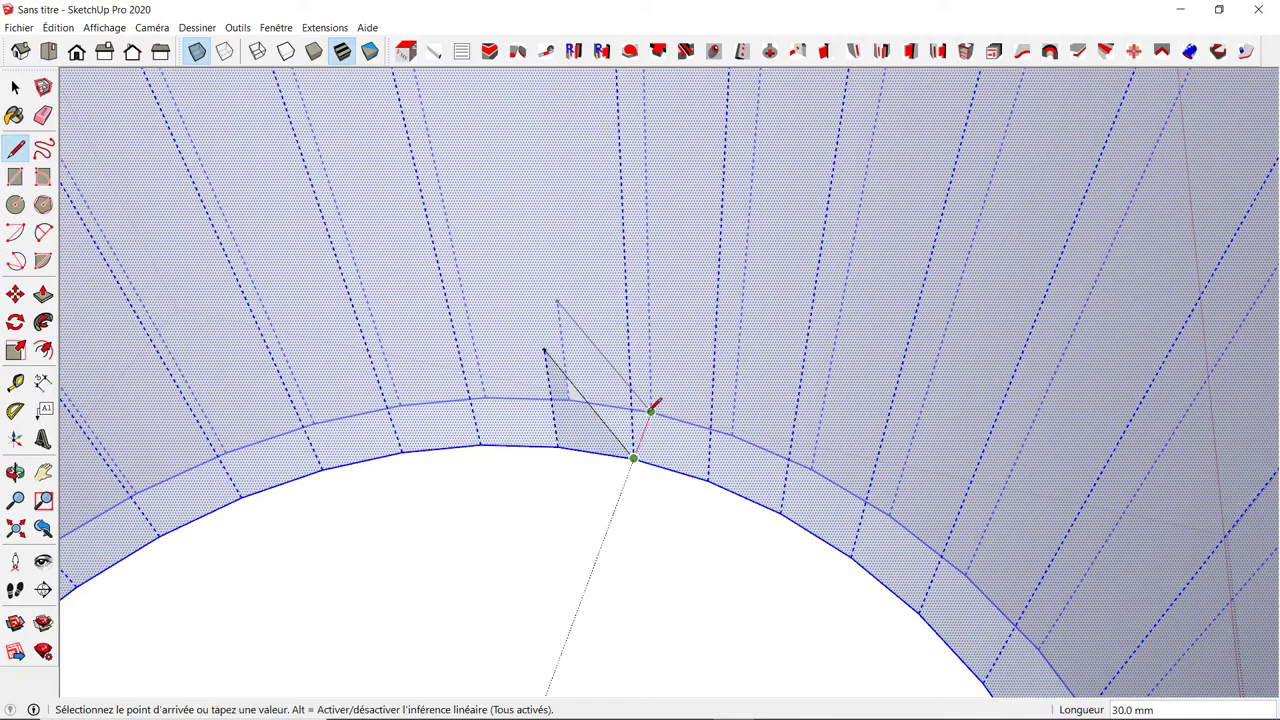
click(651, 410)
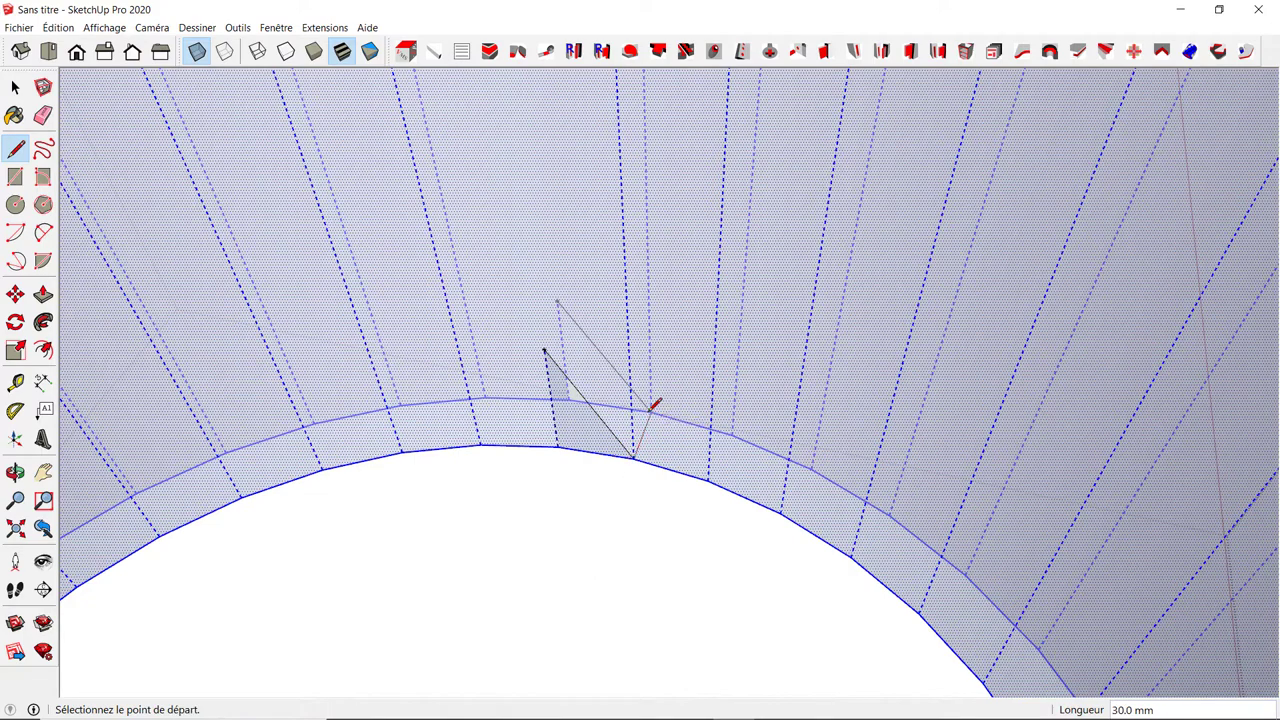
Step: Draw the remaining edges via the top vertex to the upper arc, closing the slanted four-sided face
click(544, 350)
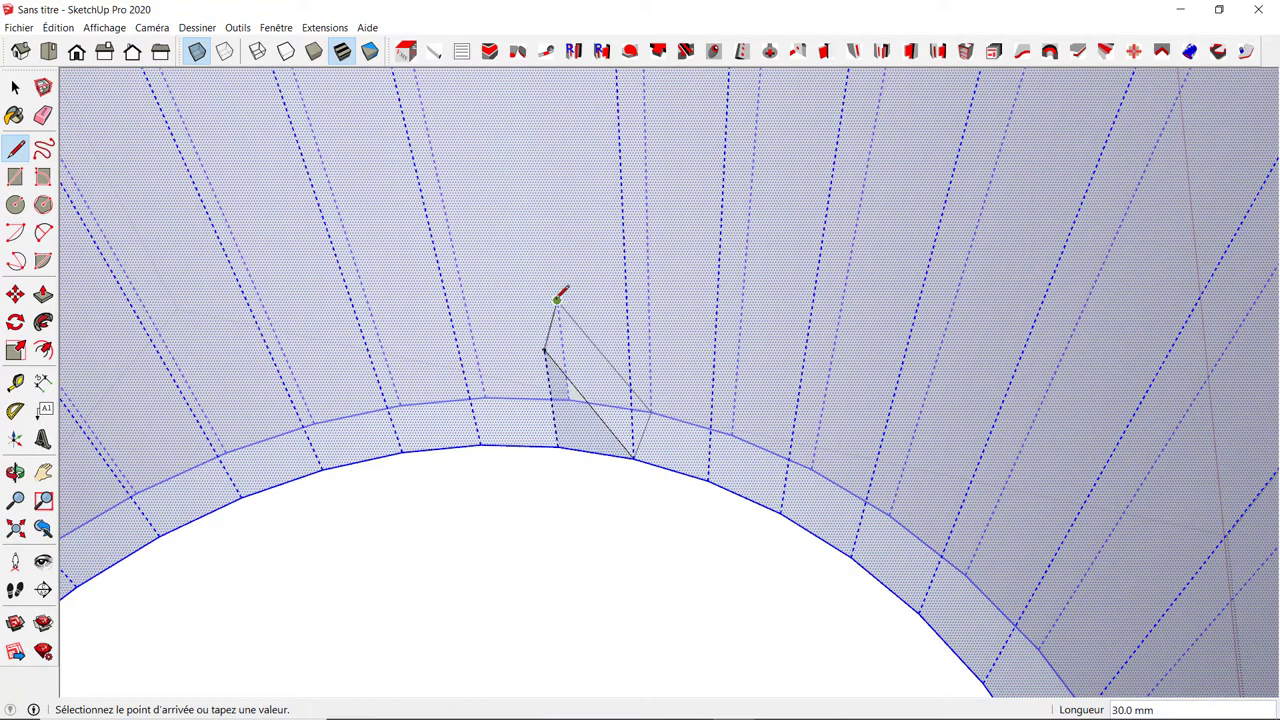
click(557, 298)
middle_drag(657, 408, 586, 448)
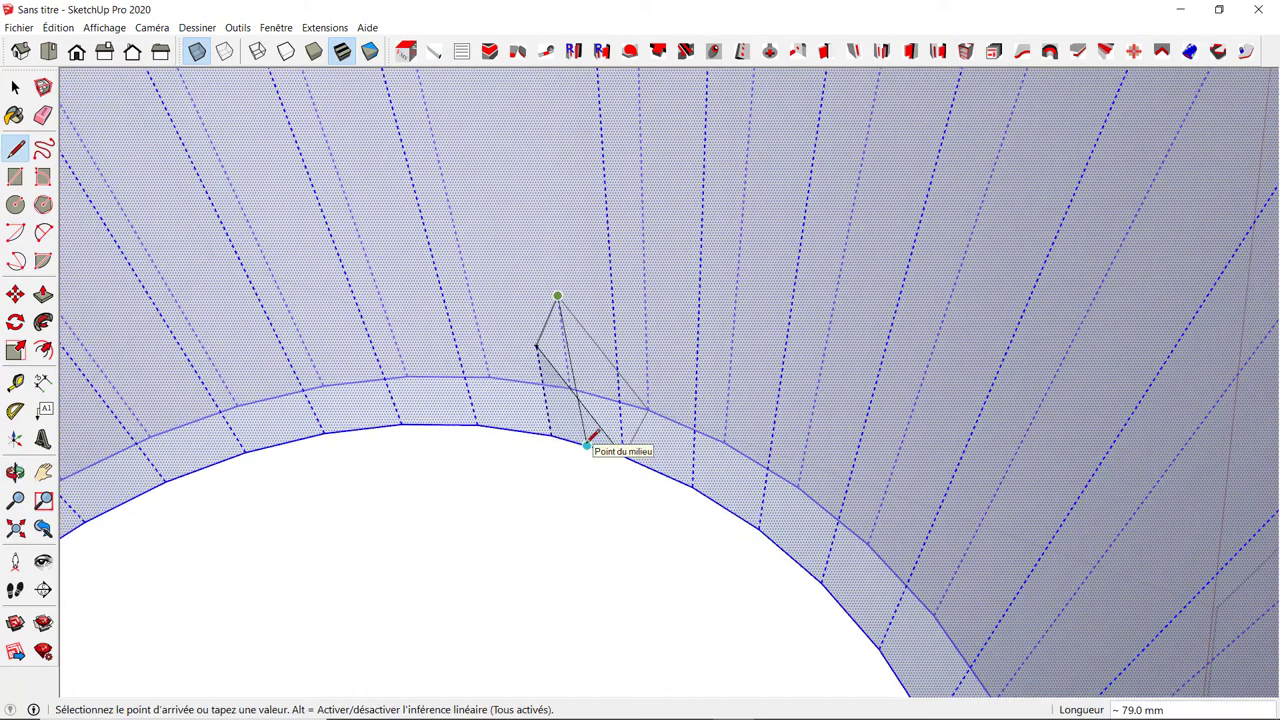
key(Escape)
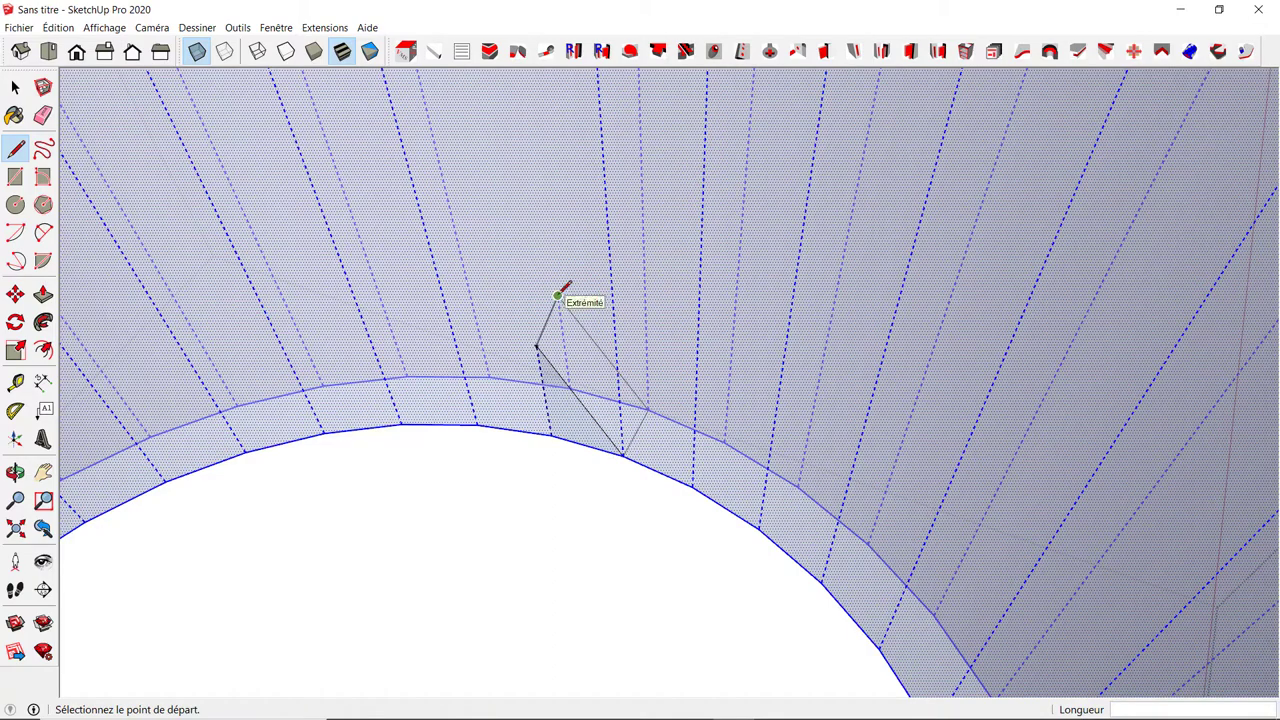
click(557, 297)
click(584, 399)
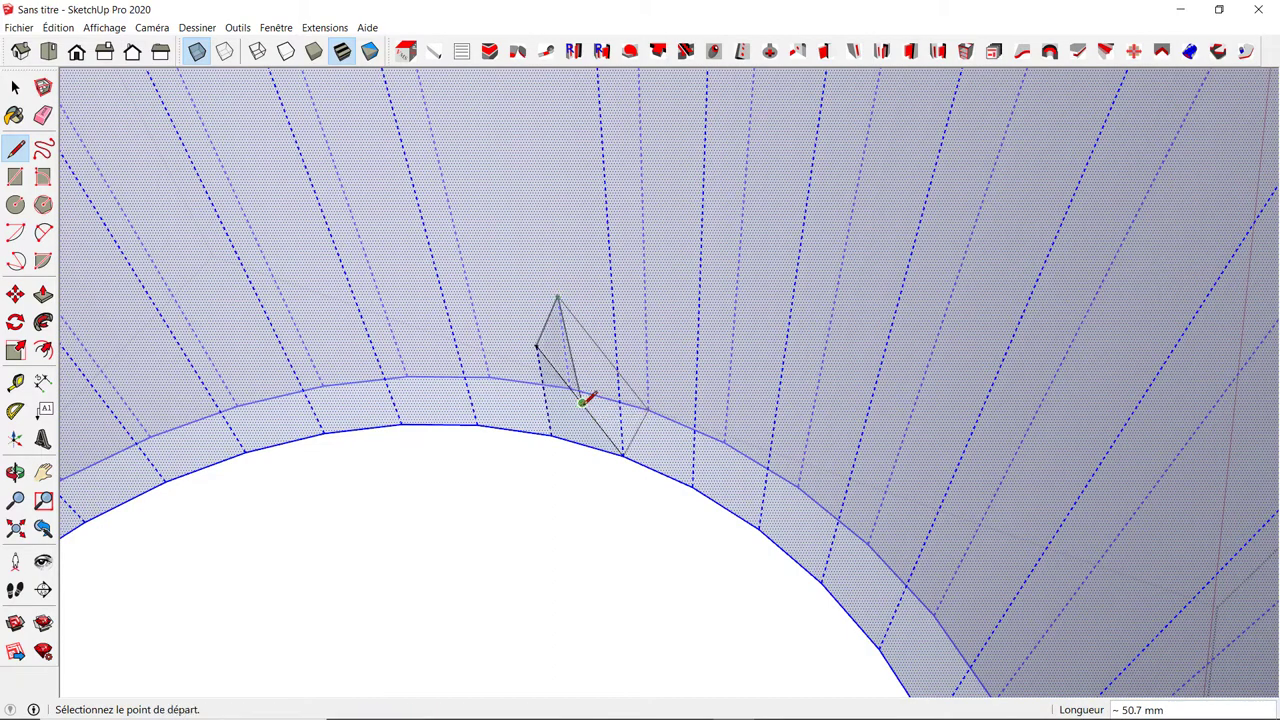
click(583, 401)
click(650, 408)
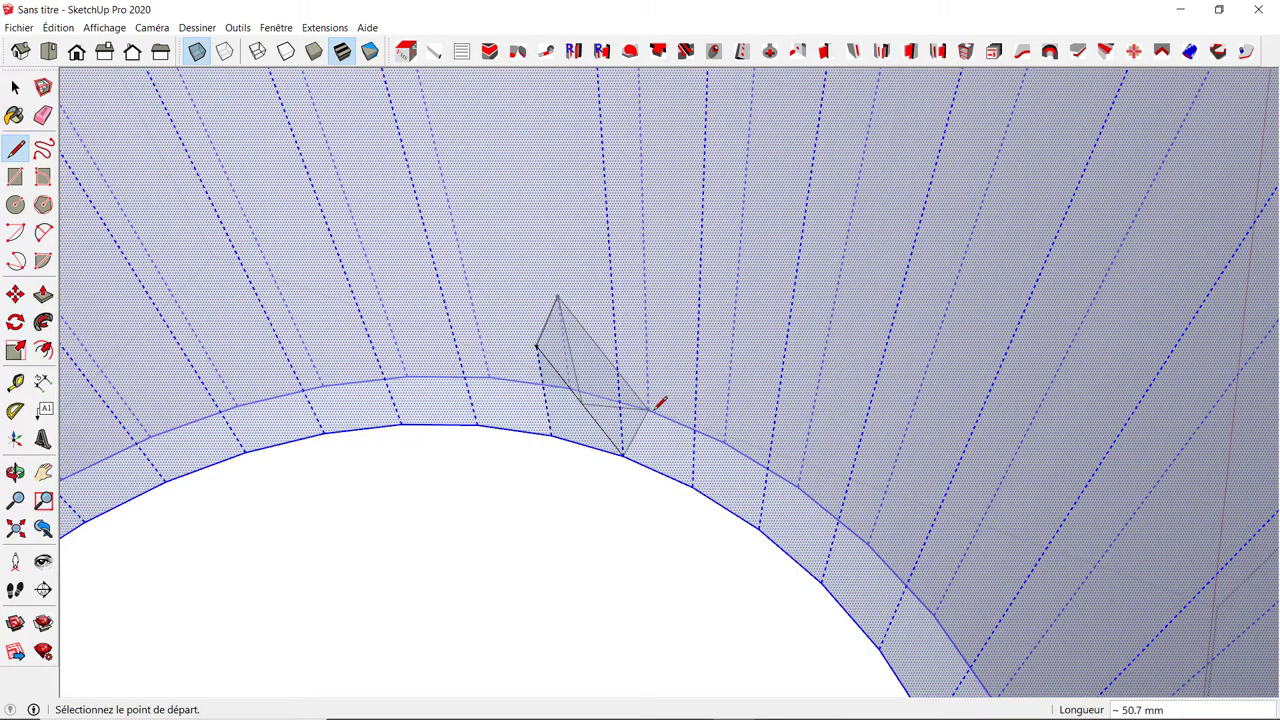
key(space)
click(522, 513)
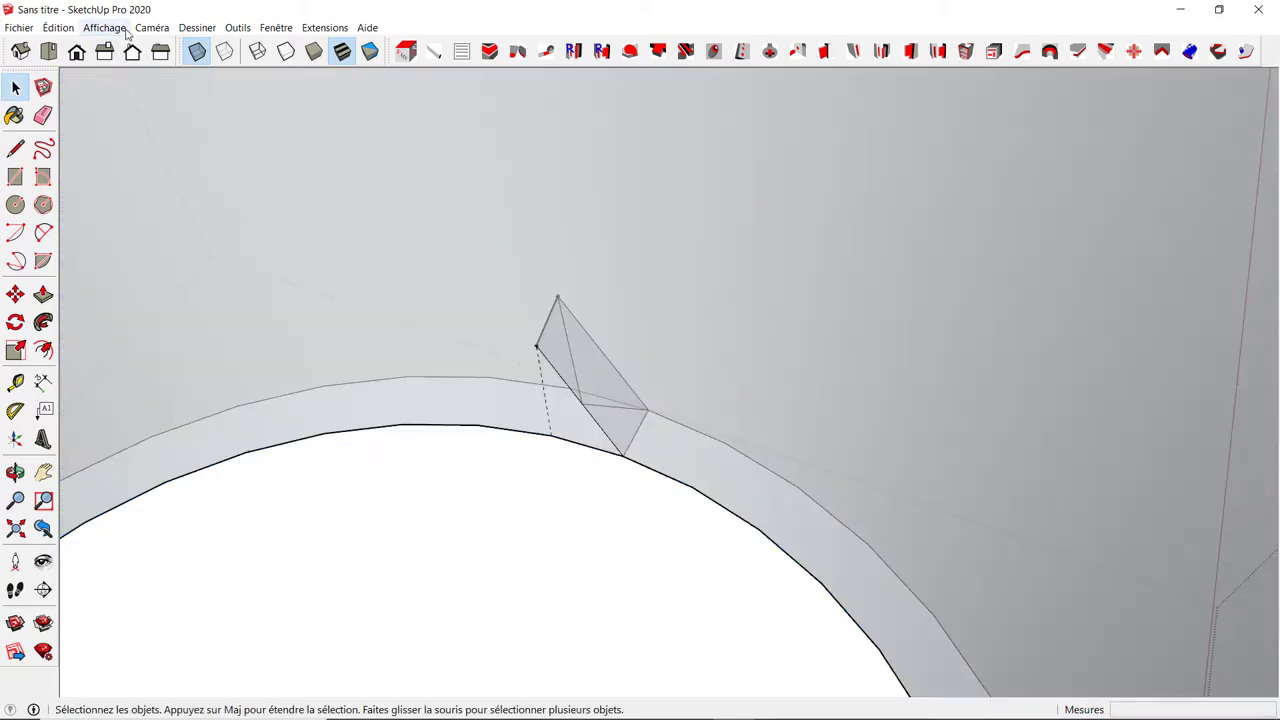
Step: Delete all guides, remove the slanted piece and zoom extents
click(58, 27)
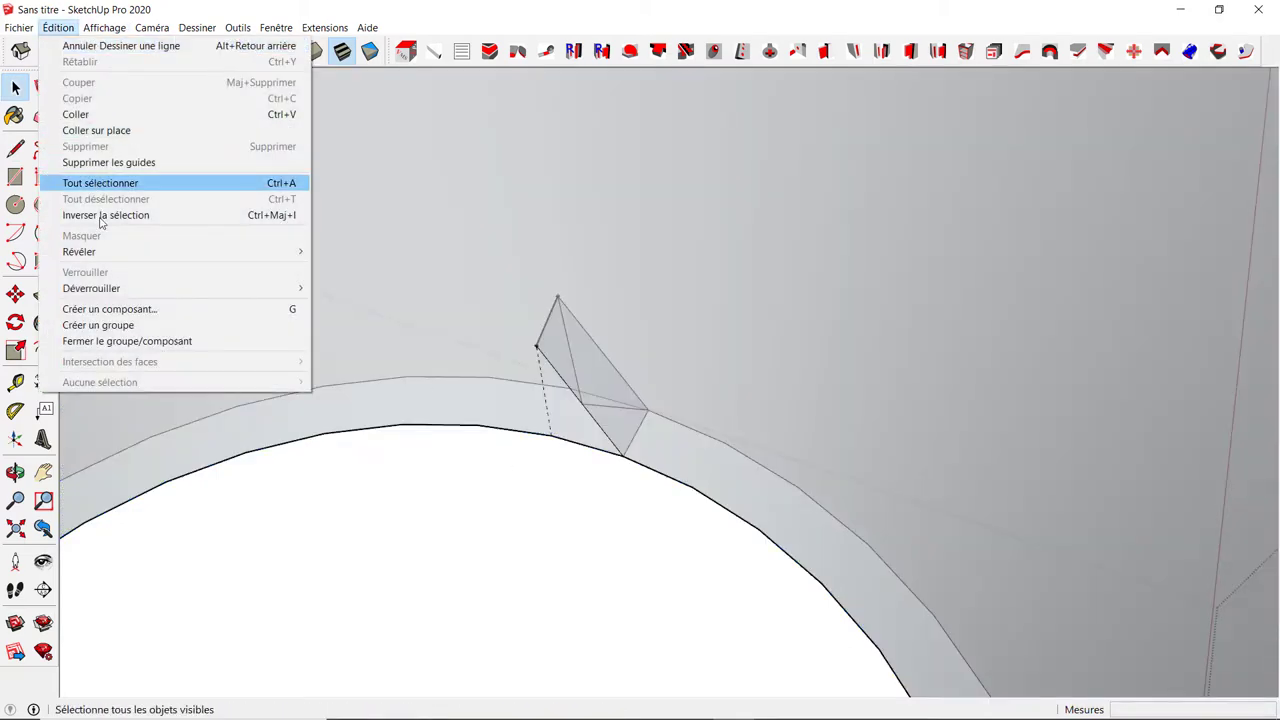
click(131, 168)
mouse_move(420, 434)
middle_down()
mouse_move(503, 417)
mouse_move(557, 234)
mouse_move(539, 244)
middle_up()
drag(532, 234, 706, 468)
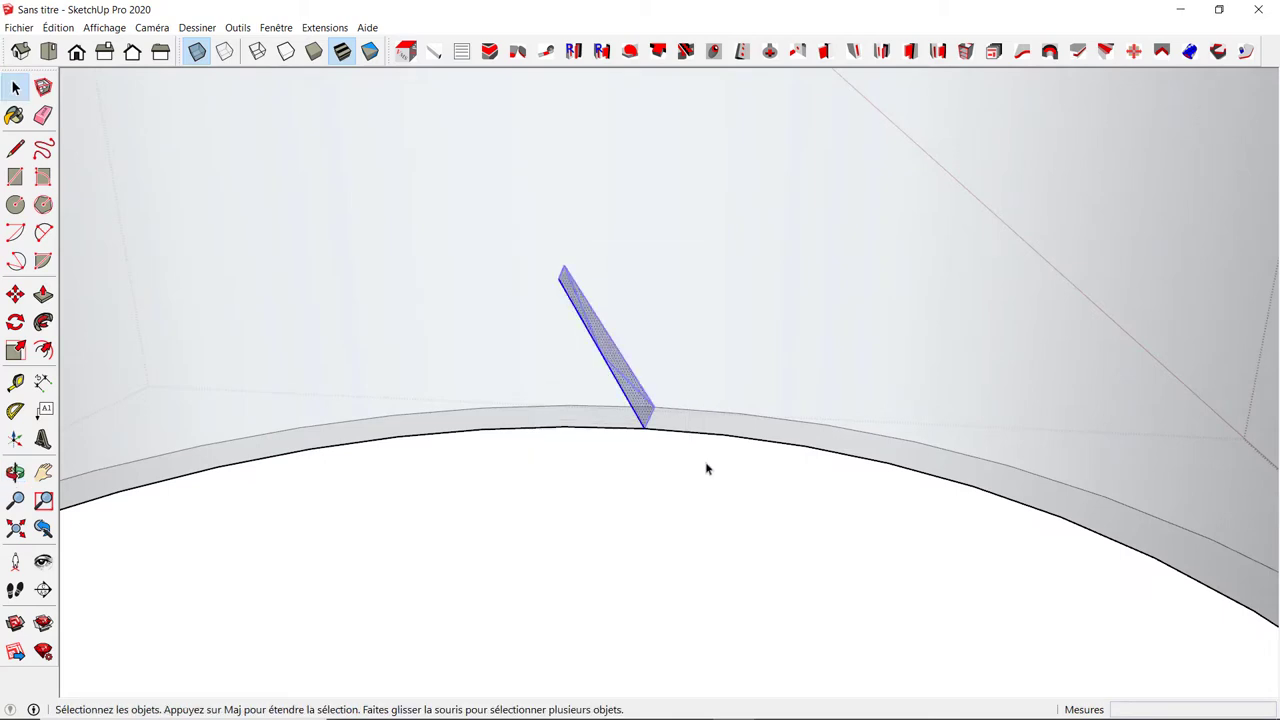
key(Delete)
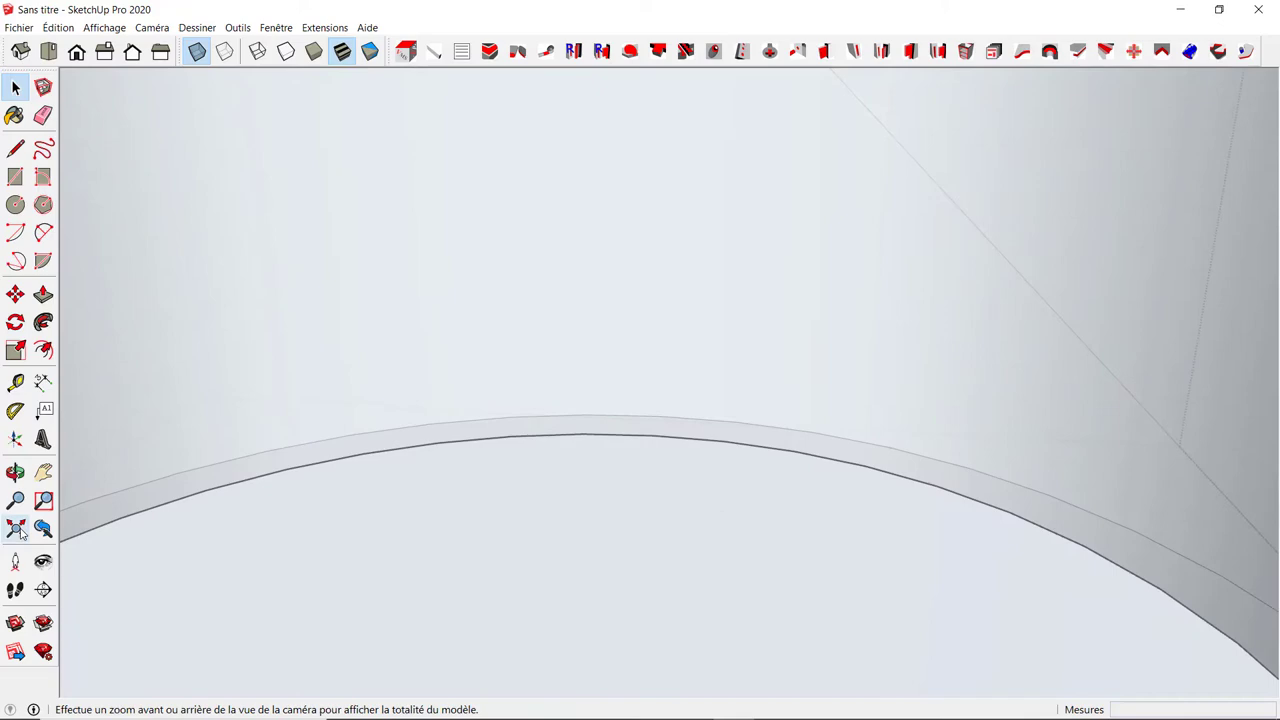
click(15, 528)
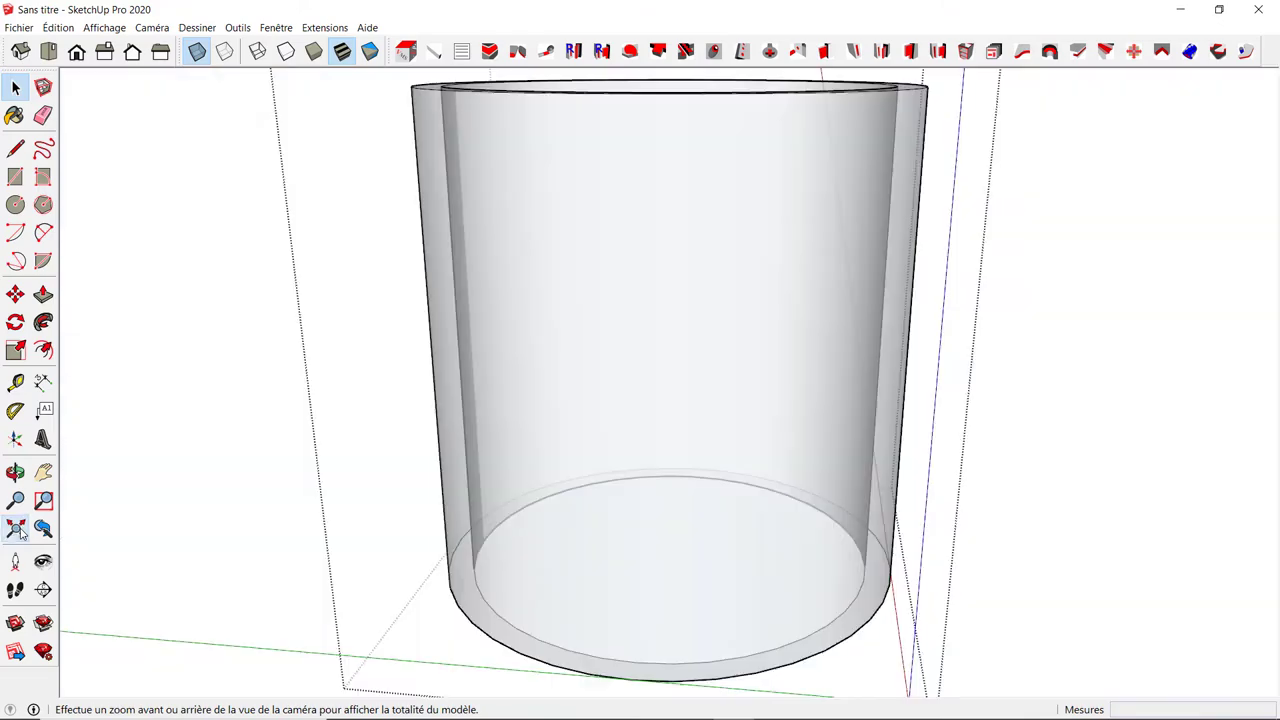
Step: Hide the cylinder group
middle_drag(1000, 509, 665, 490)
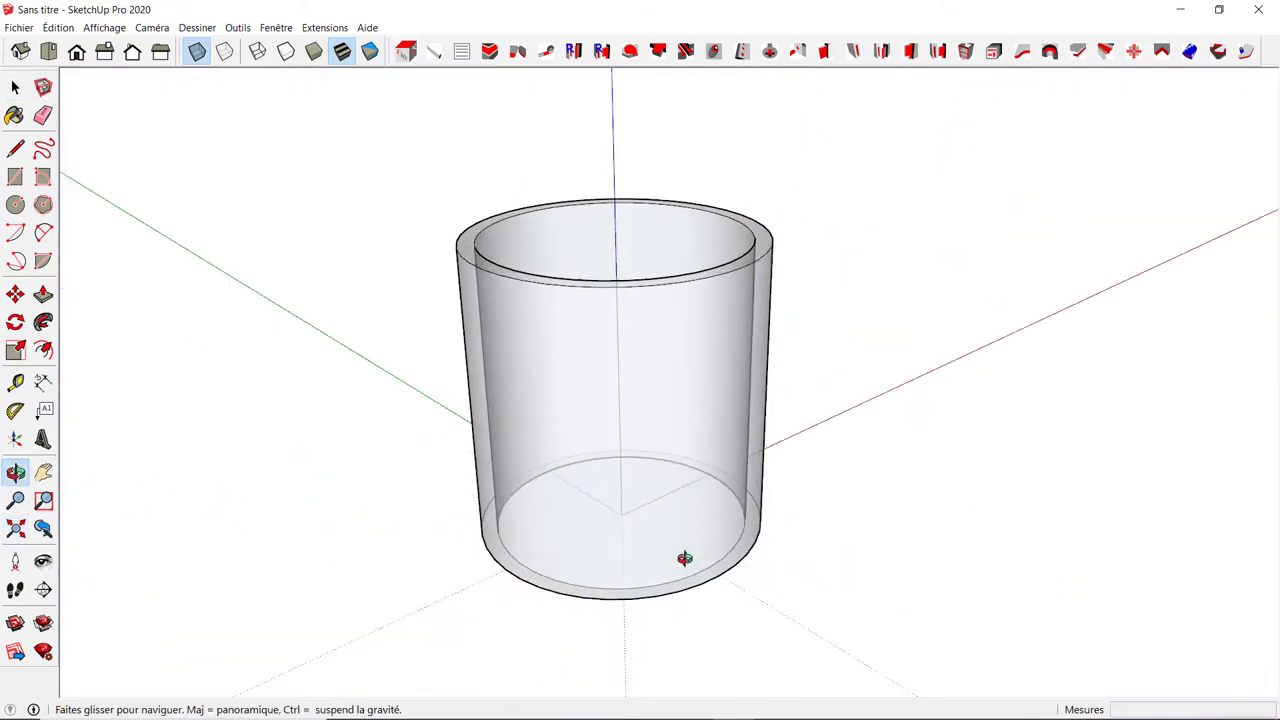
click(665, 490)
right_click(665, 490)
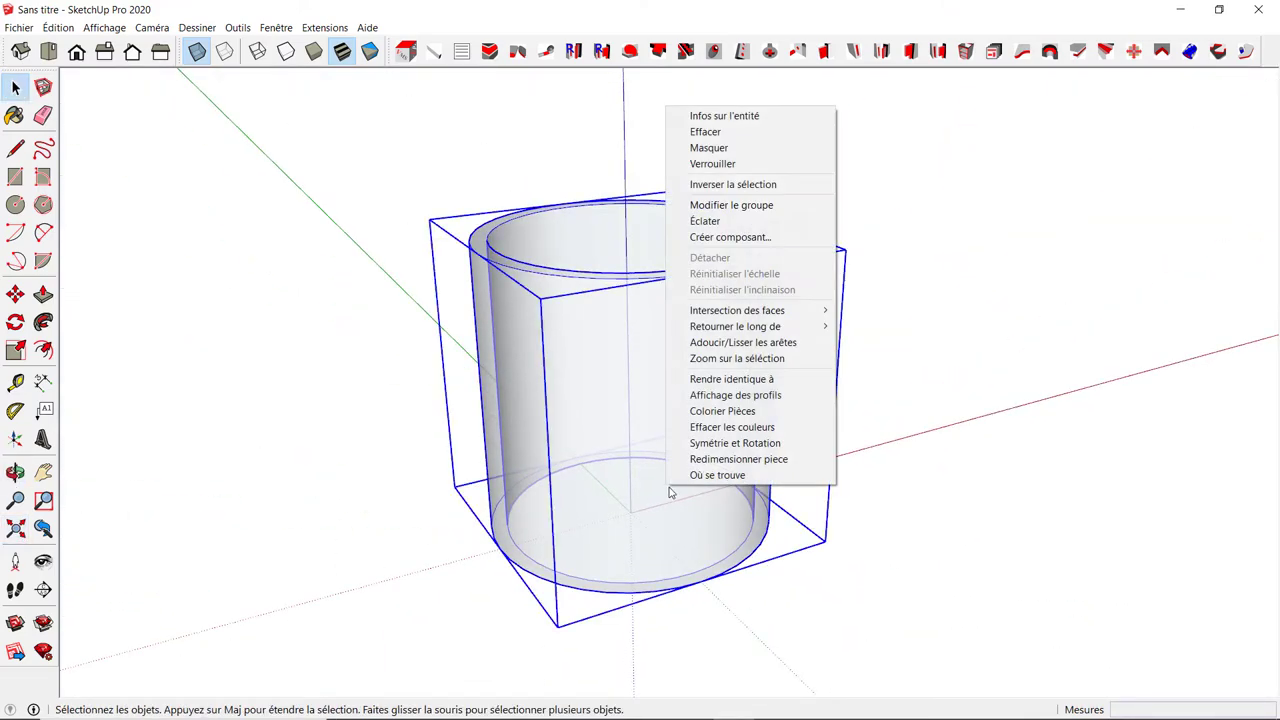
click(710, 148)
click(58, 27)
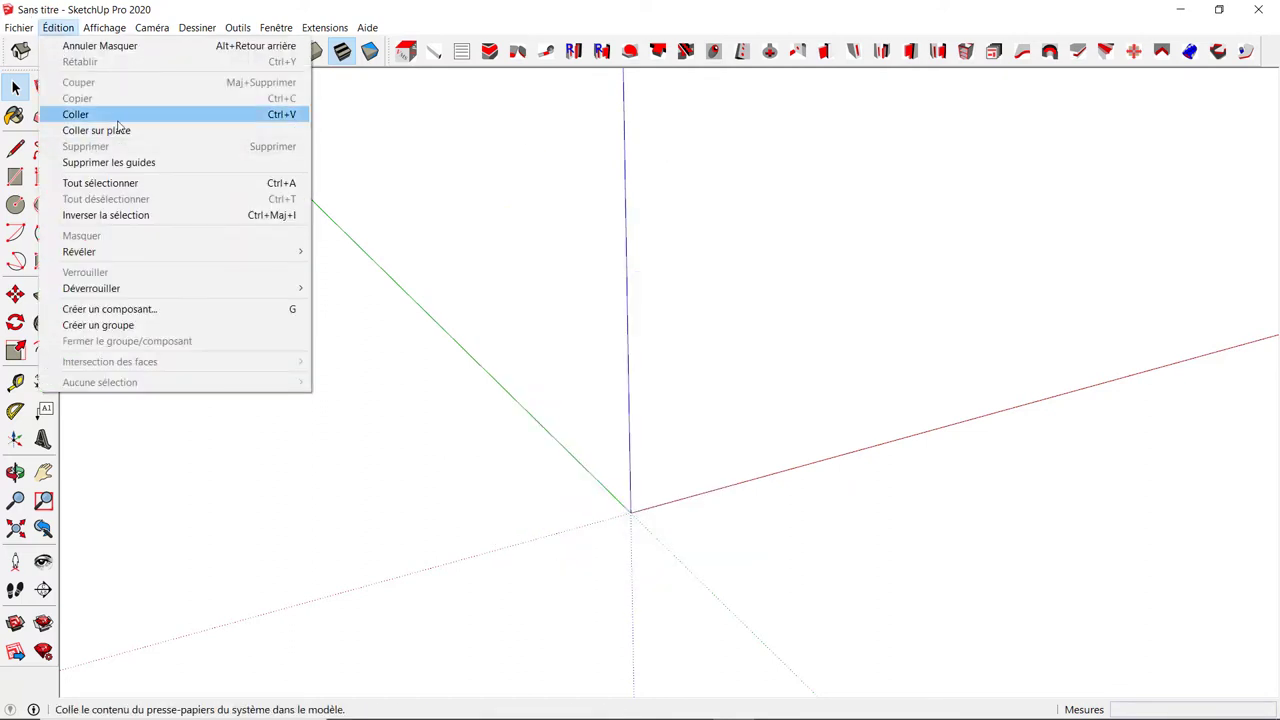
Step: Paste the slat in place and select it
click(112, 138)
mouse_move(846, 547)
middle_down()
mouse_move(485, 561)
mouse_move(685, 485)
middle_up()
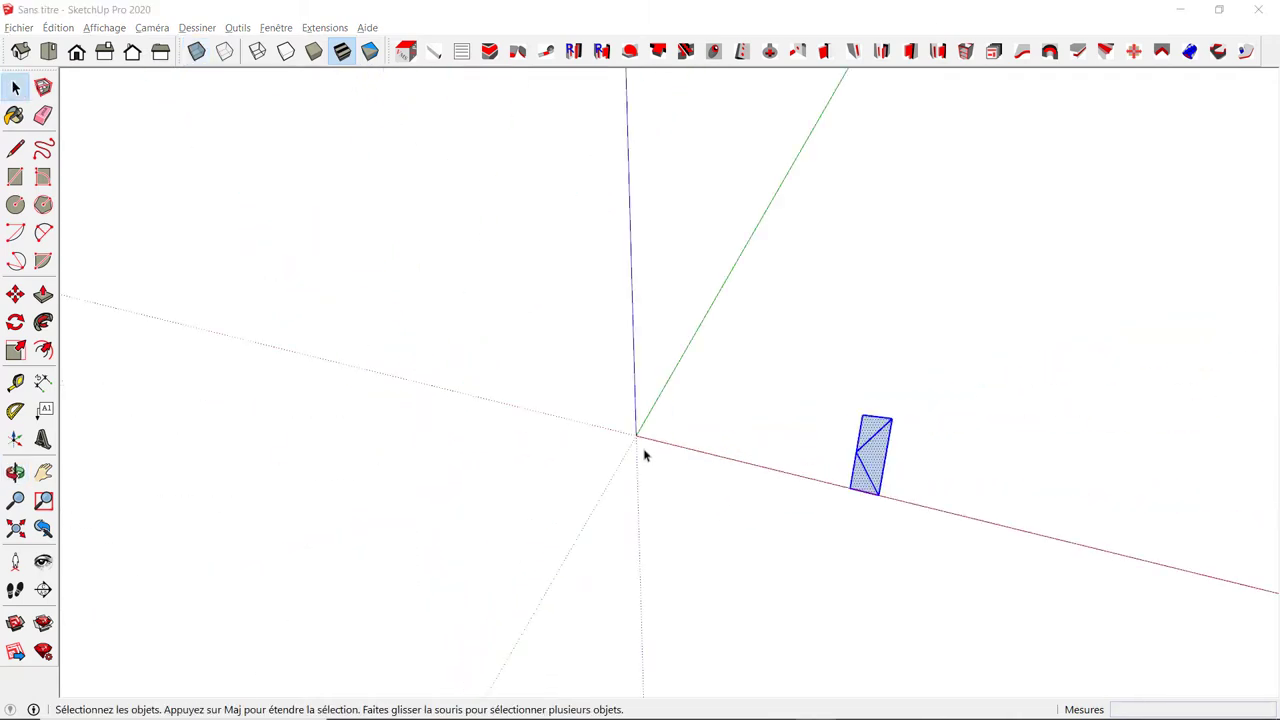
click(646, 471)
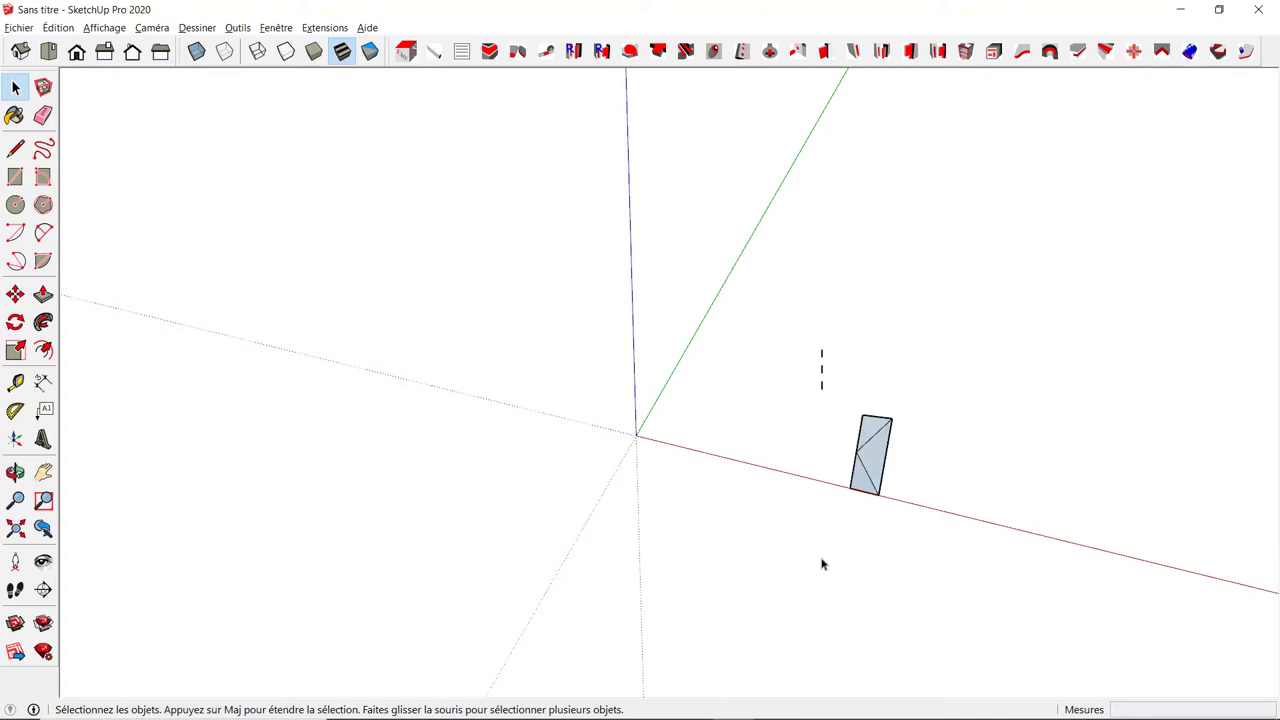
drag(822, 564, 993, 575)
Step: Rotate-copy the slat 9° about the blue axis at the origin into 40 copies, then select the ring
key(q)
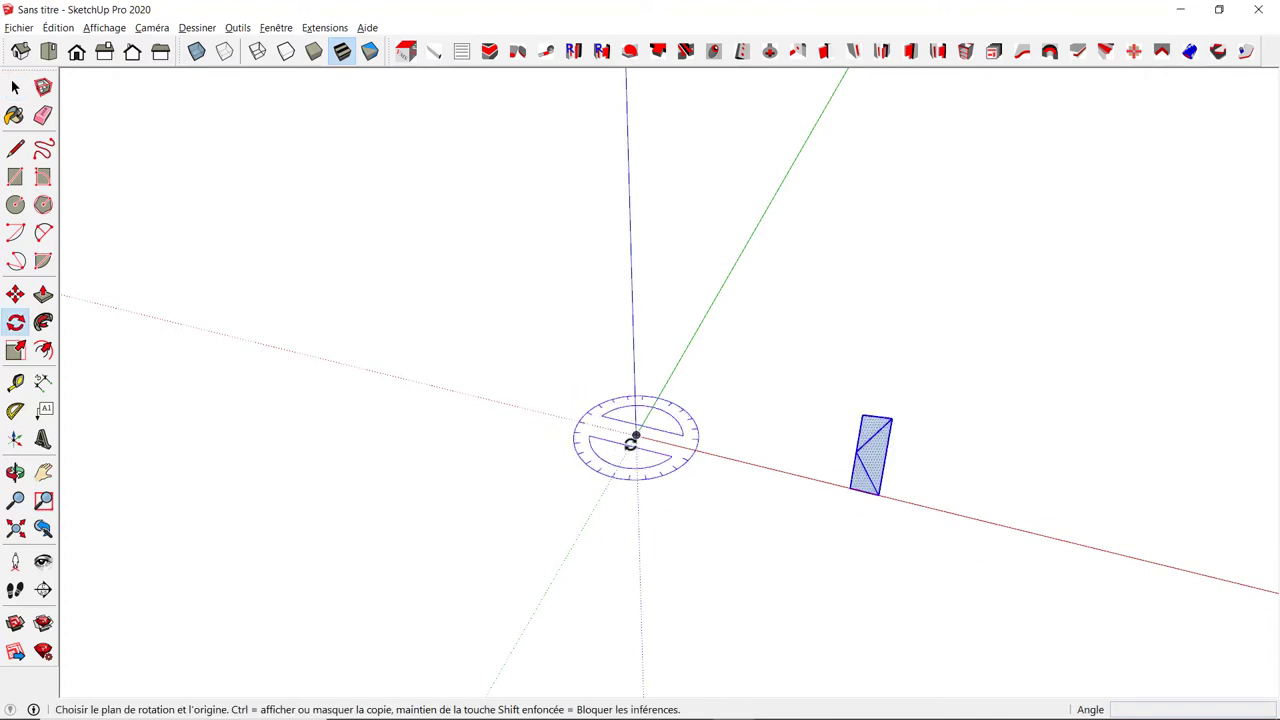
click(637, 436)
drag(632, 323, 632, 323)
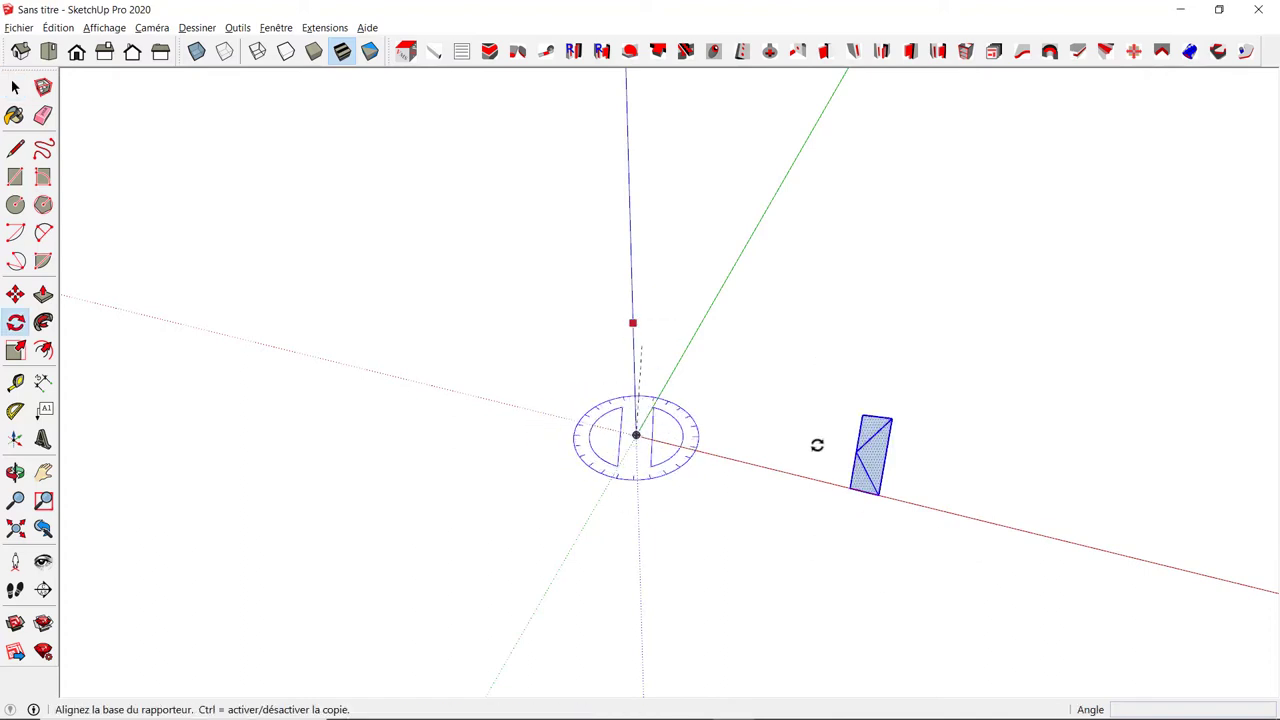
click(851, 490)
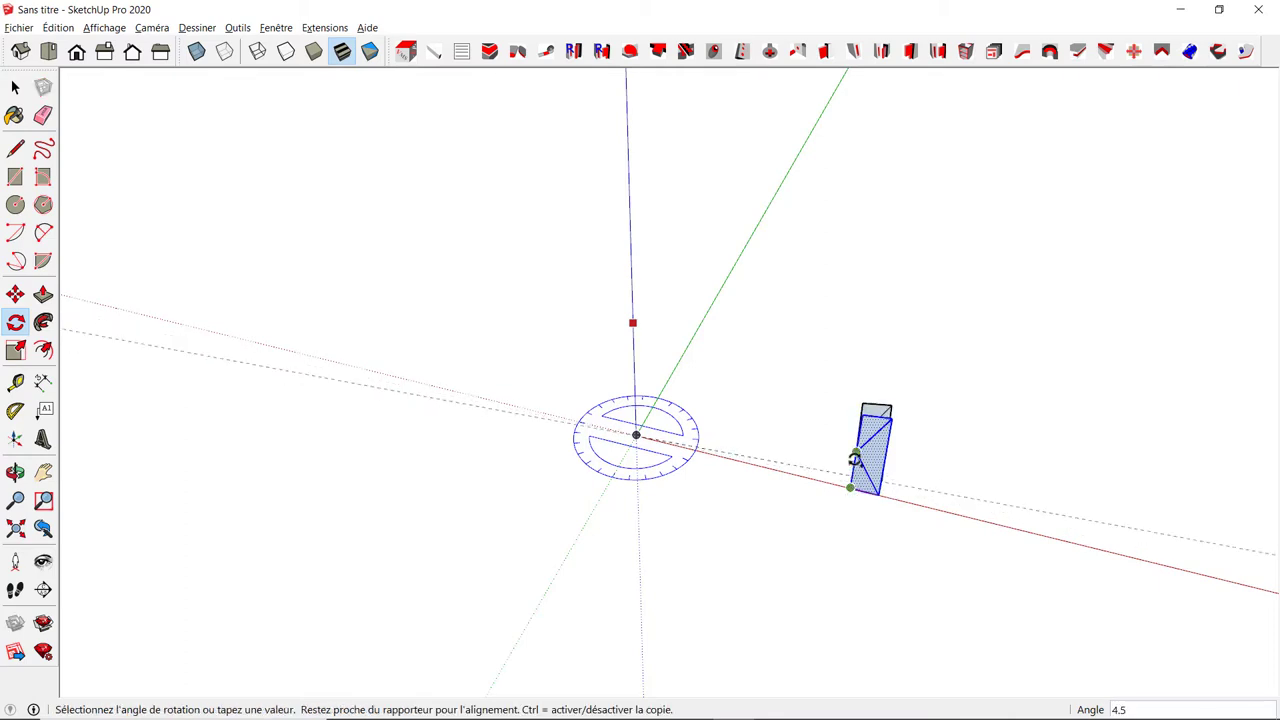
click(854, 451)
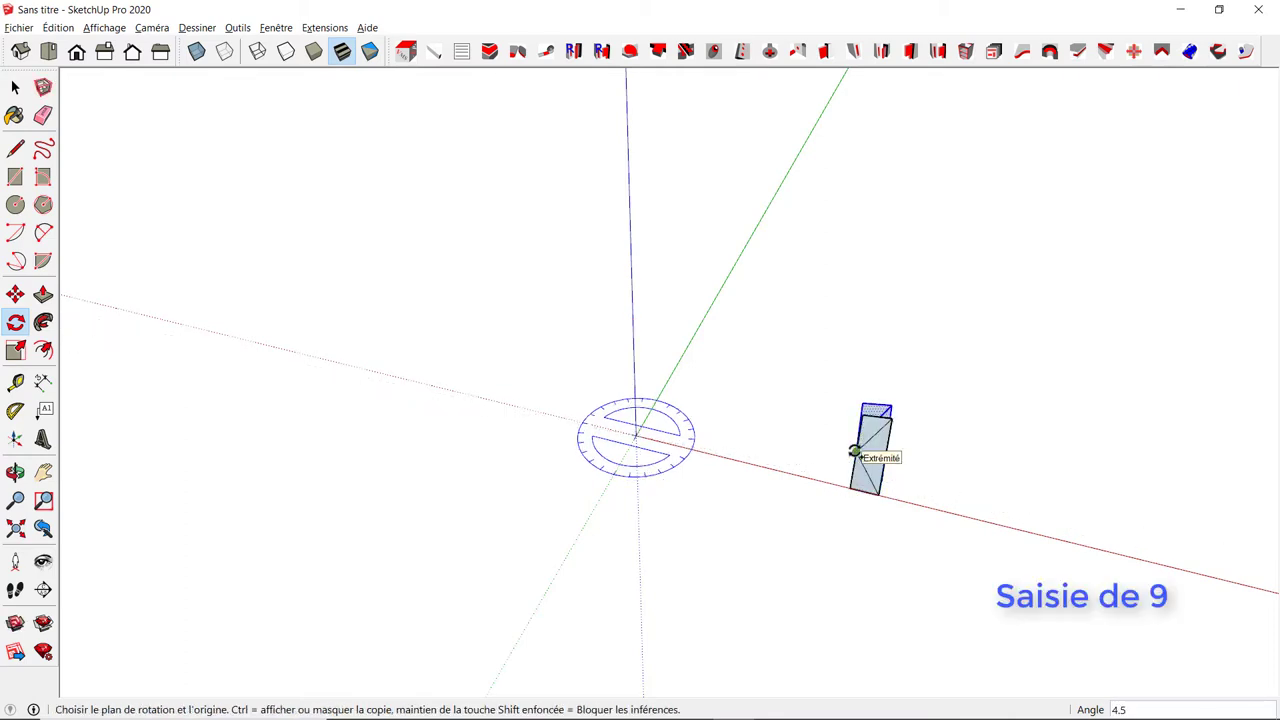
text(9)
key(Return)
text(0)
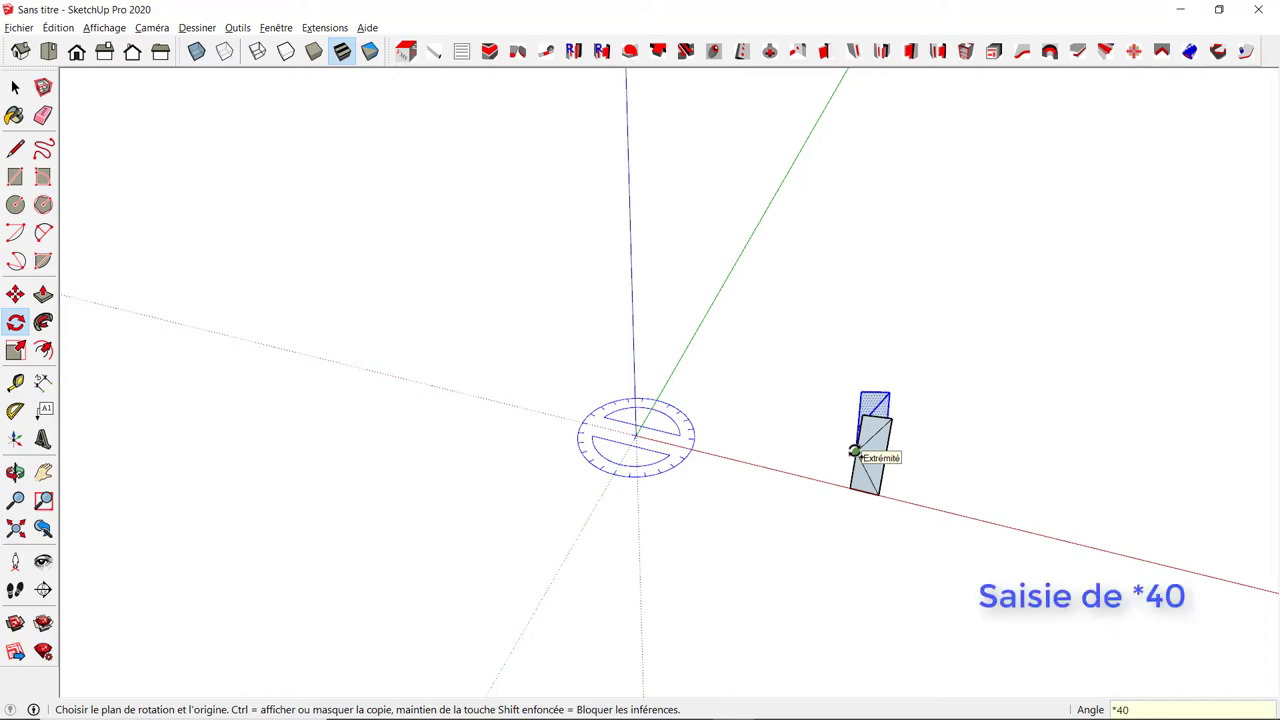
key(Return)
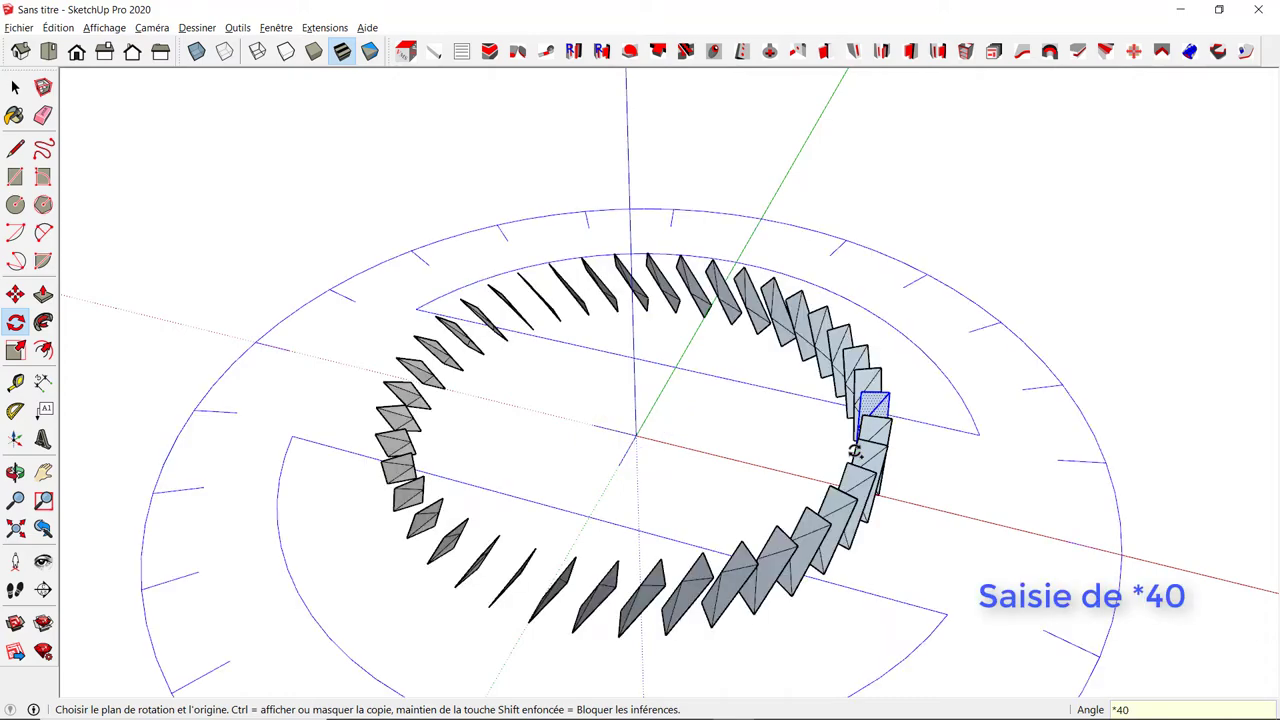
middle_drag(977, 486, 408, 376)
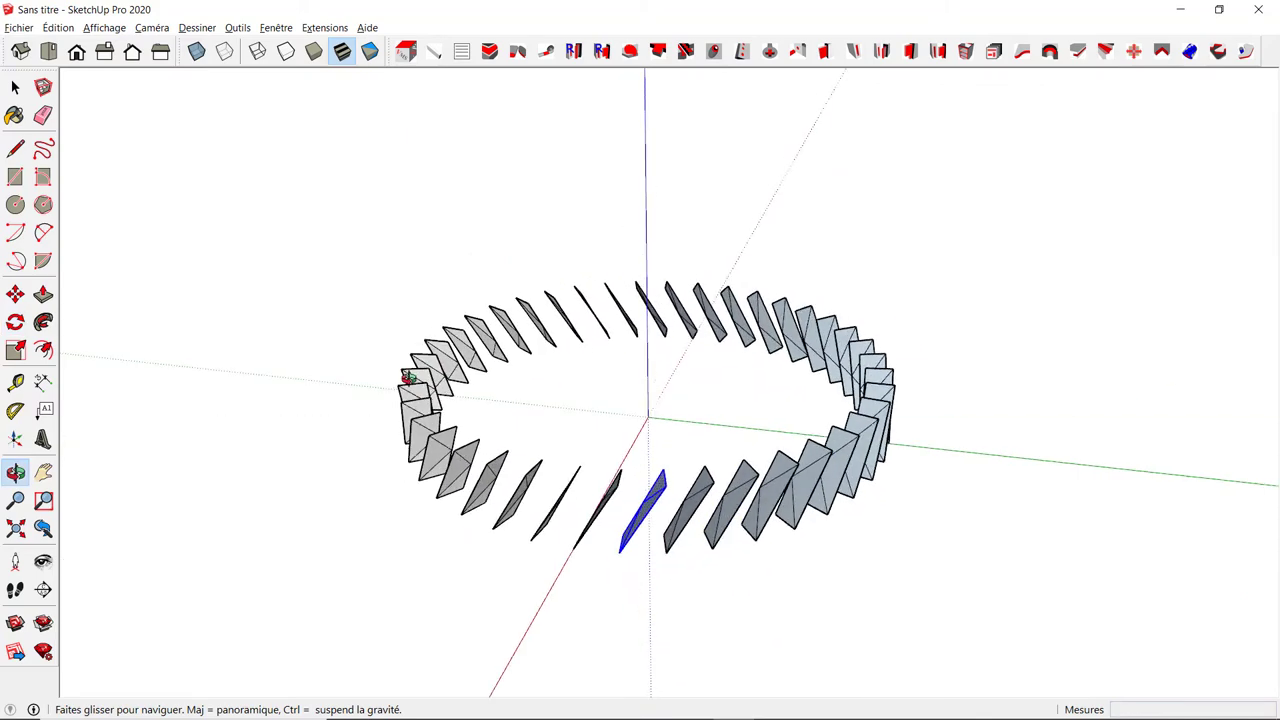
drag(296, 254, 985, 644)
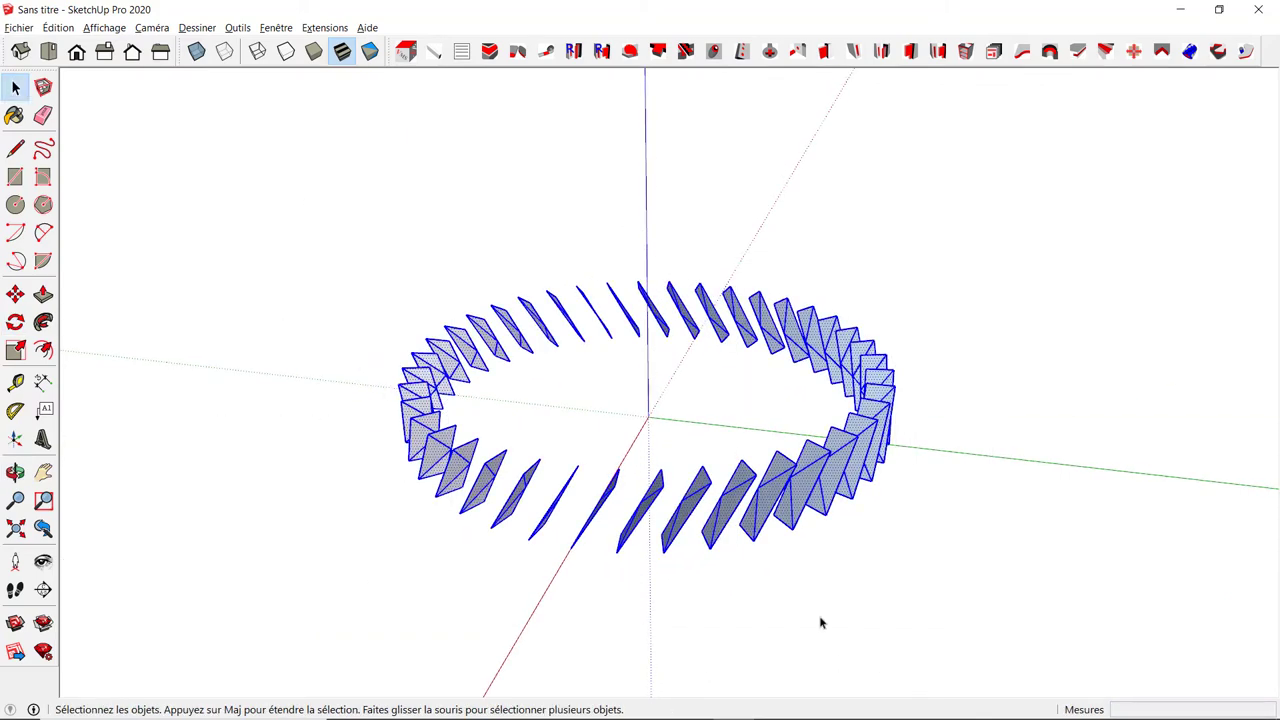
mouse_move(820, 623)
middle_down()
mouse_move(726, 626)
mouse_move(874, 651)
mouse_move(763, 633)
middle_up()
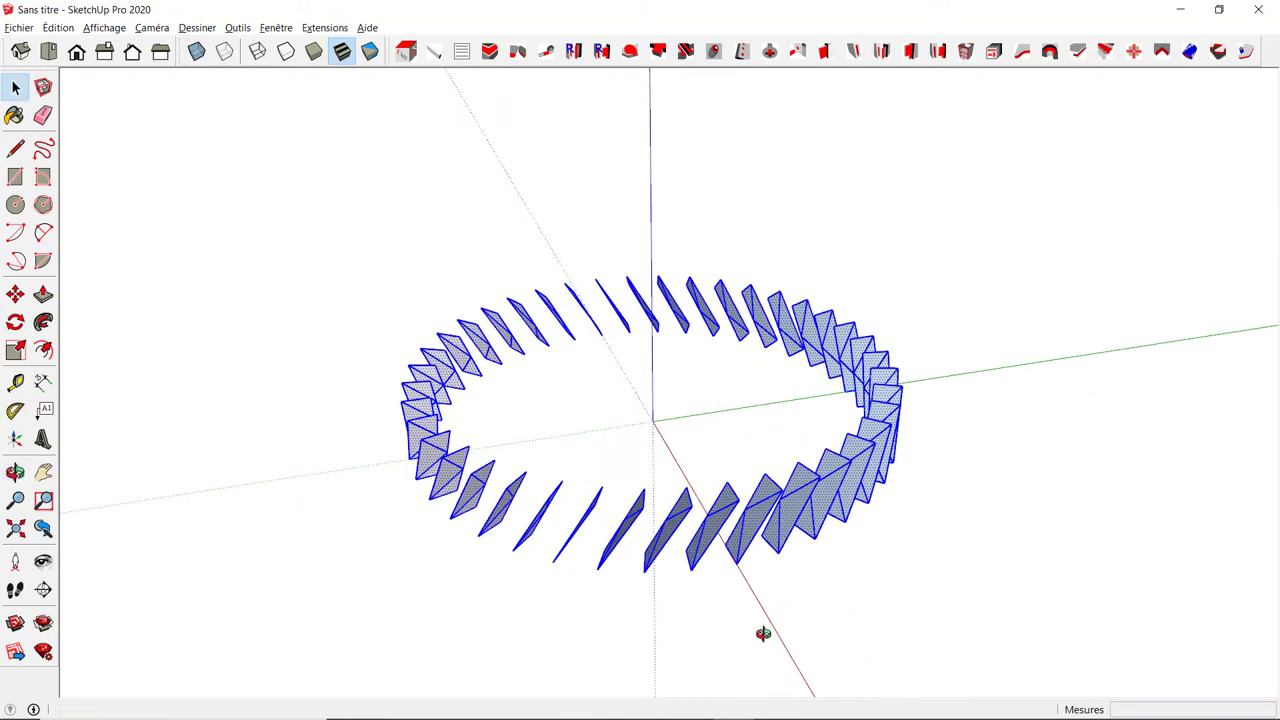
Step: Stack seven copies of the slat ring 70 mm apart up the blue axis
key(m)
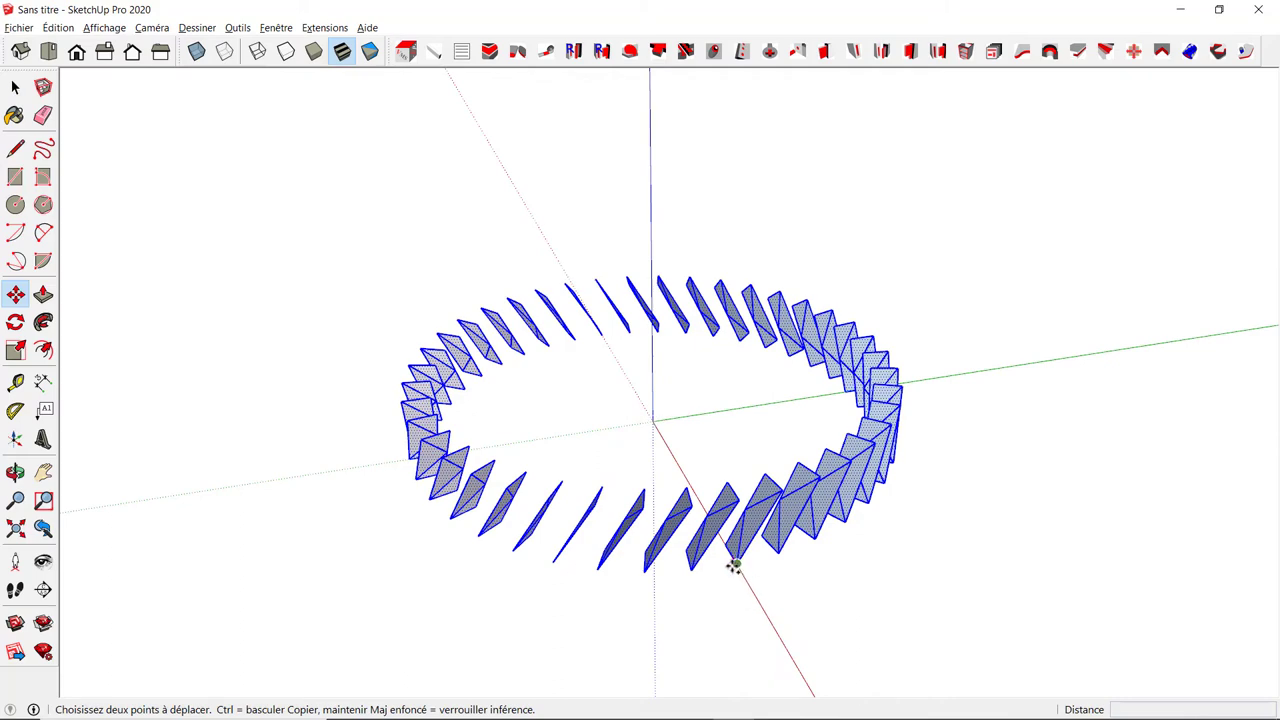
key(ctrl)
click(734, 565)
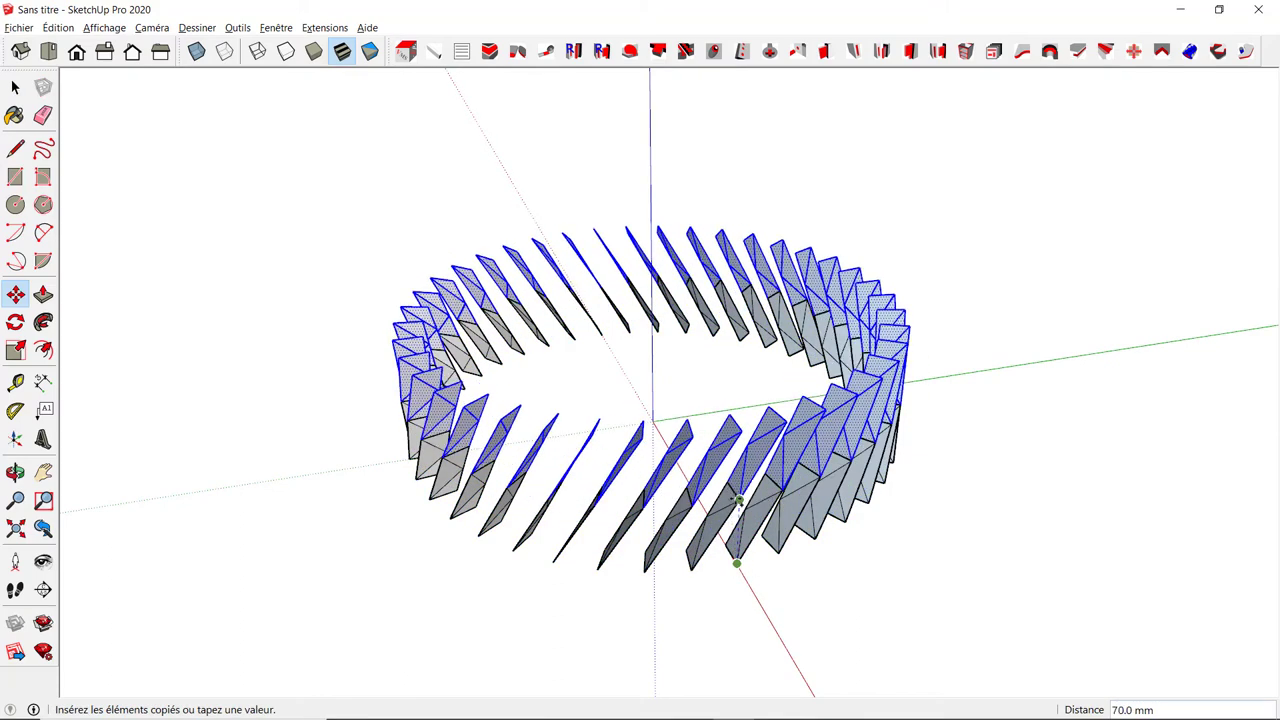
click(737, 500)
text(*7)
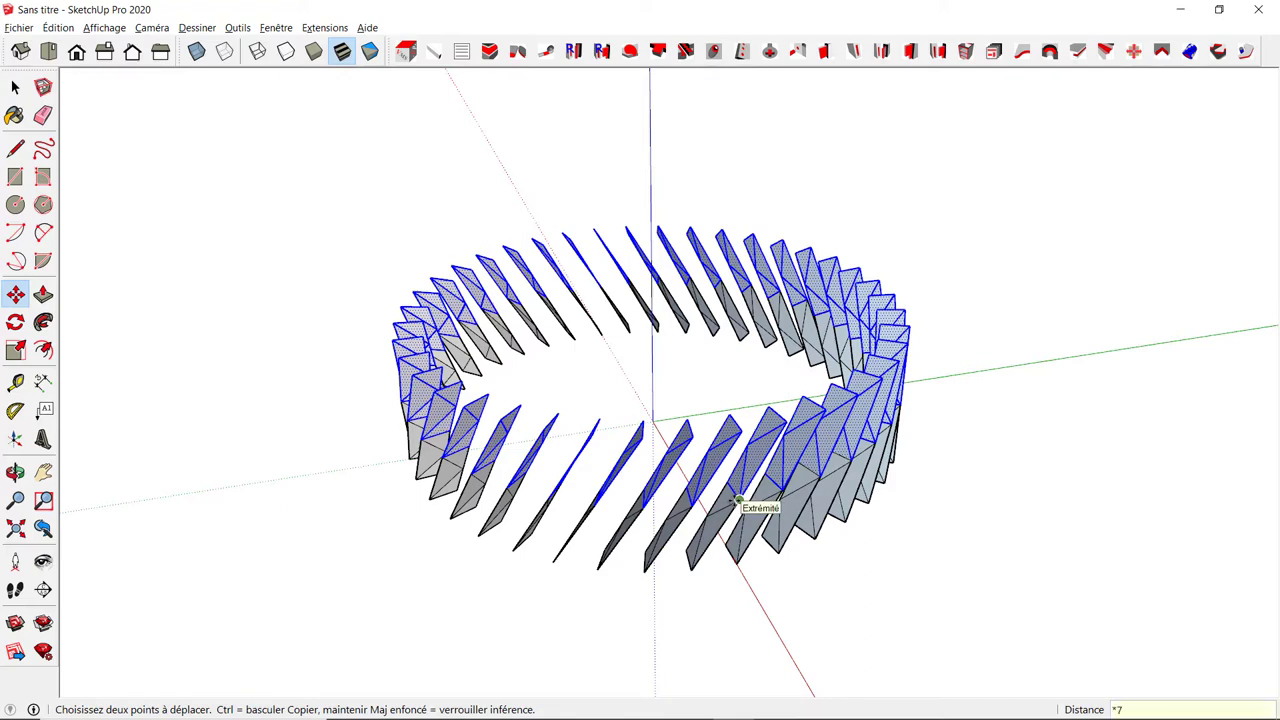
key(Return)
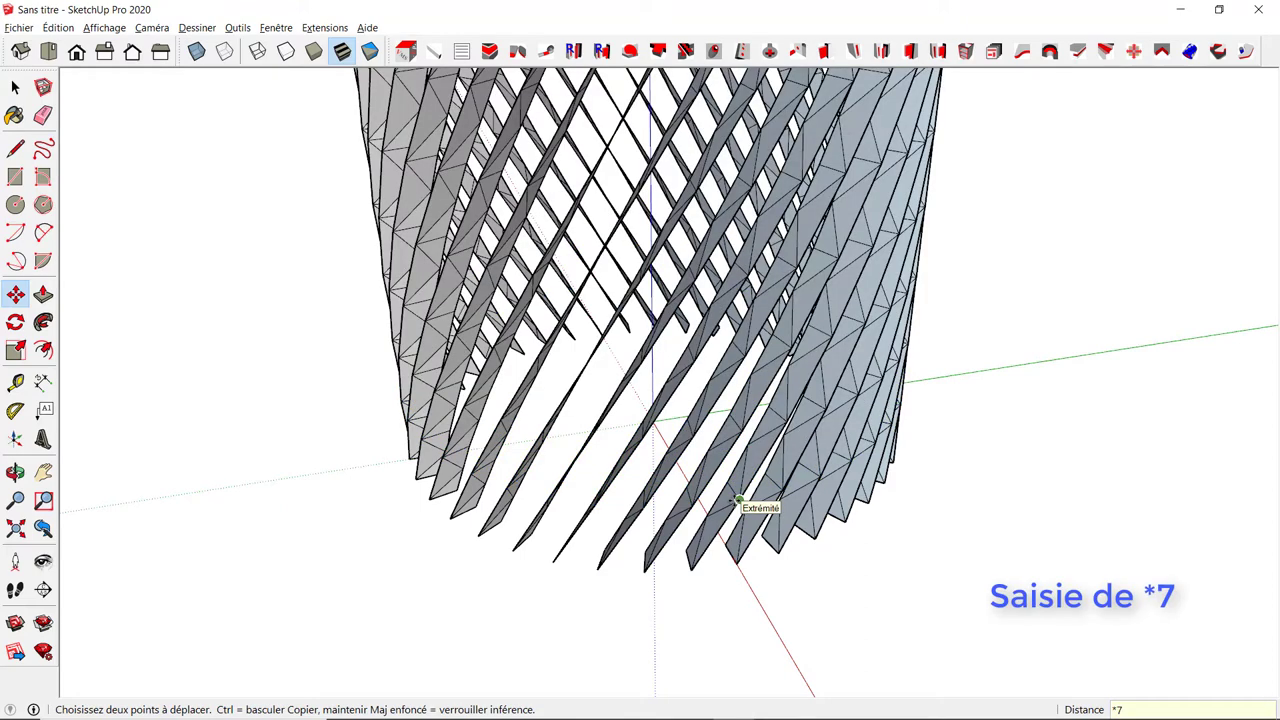
scroll(737, 500, down, 3)
scroll(700, 490, down, 3)
mouse_move(648, 480)
middle_down()
mouse_move(937, 504)
mouse_move(491, 497)
middle_up()
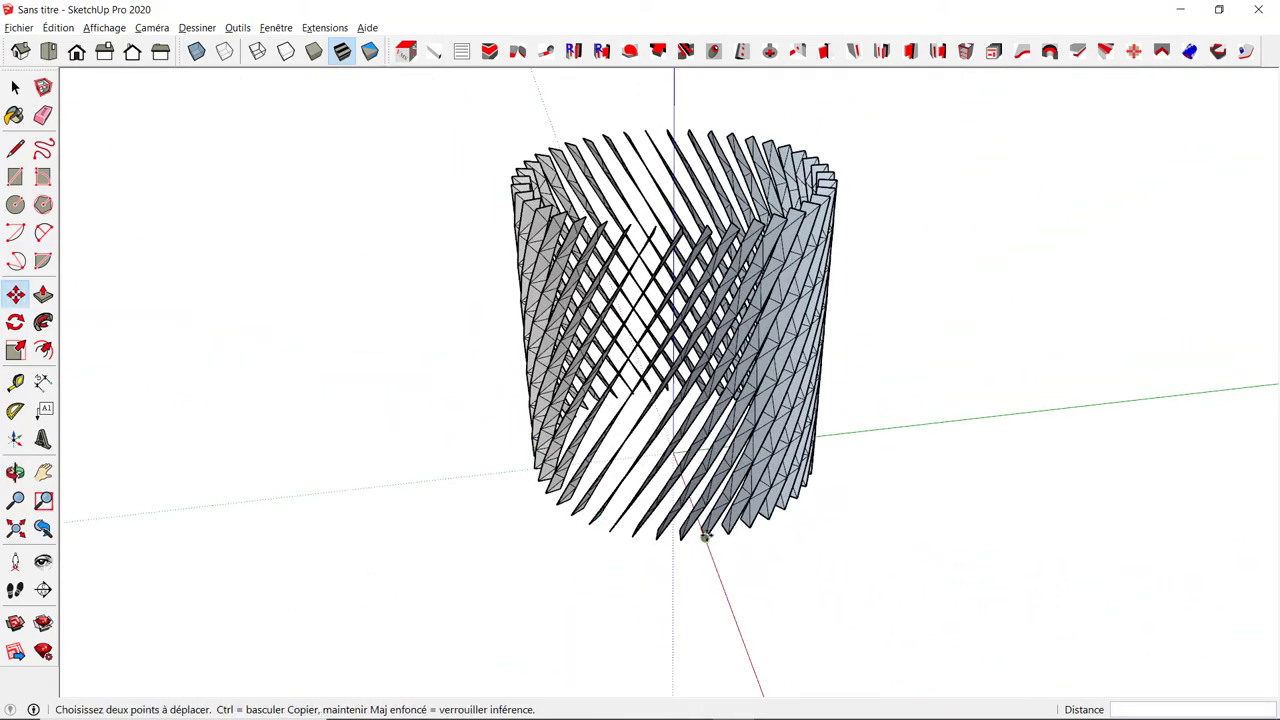
key(space)
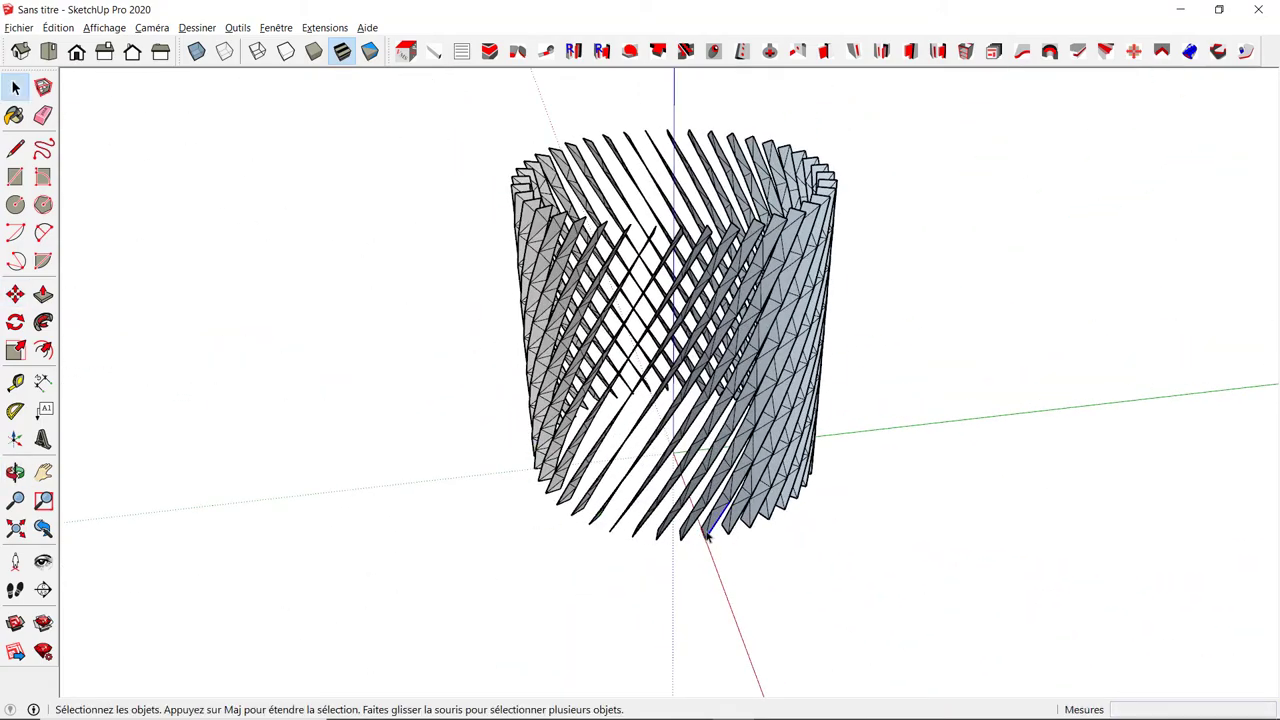
Step: Keep a single twisted strip: cut it, delete the other slats, and paste it in place
triple_click(705, 534)
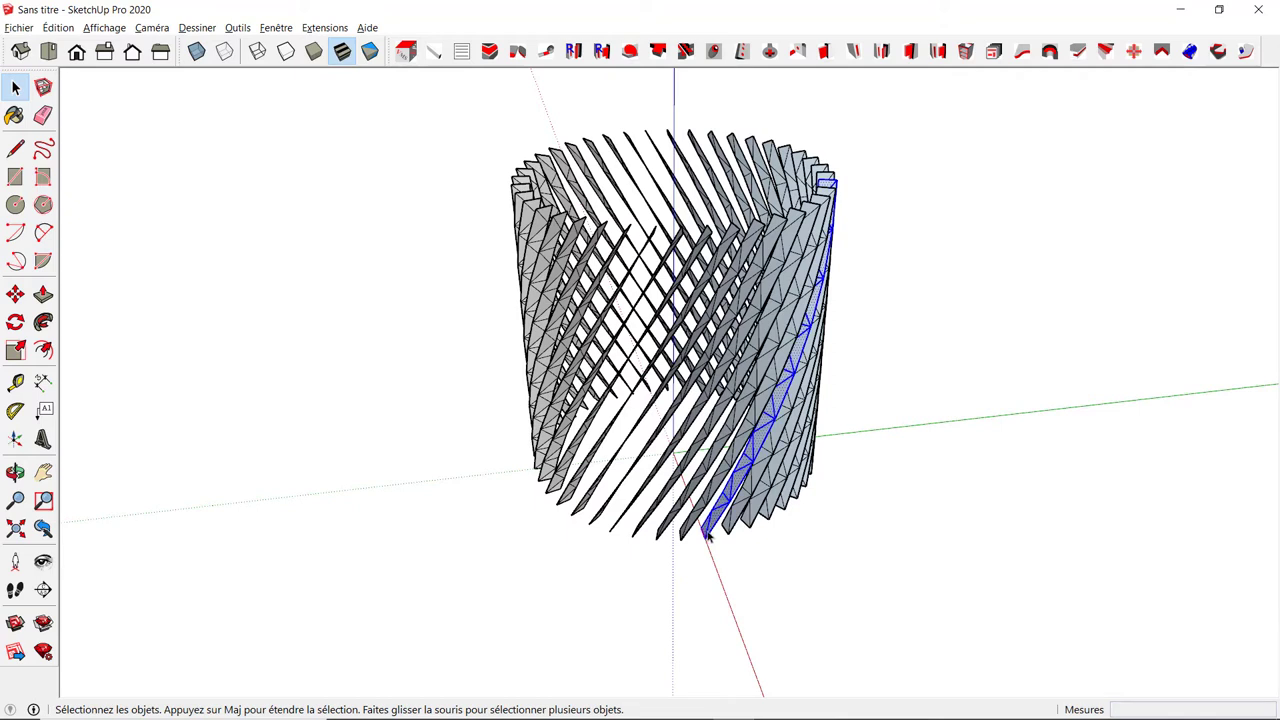
key(Delete)
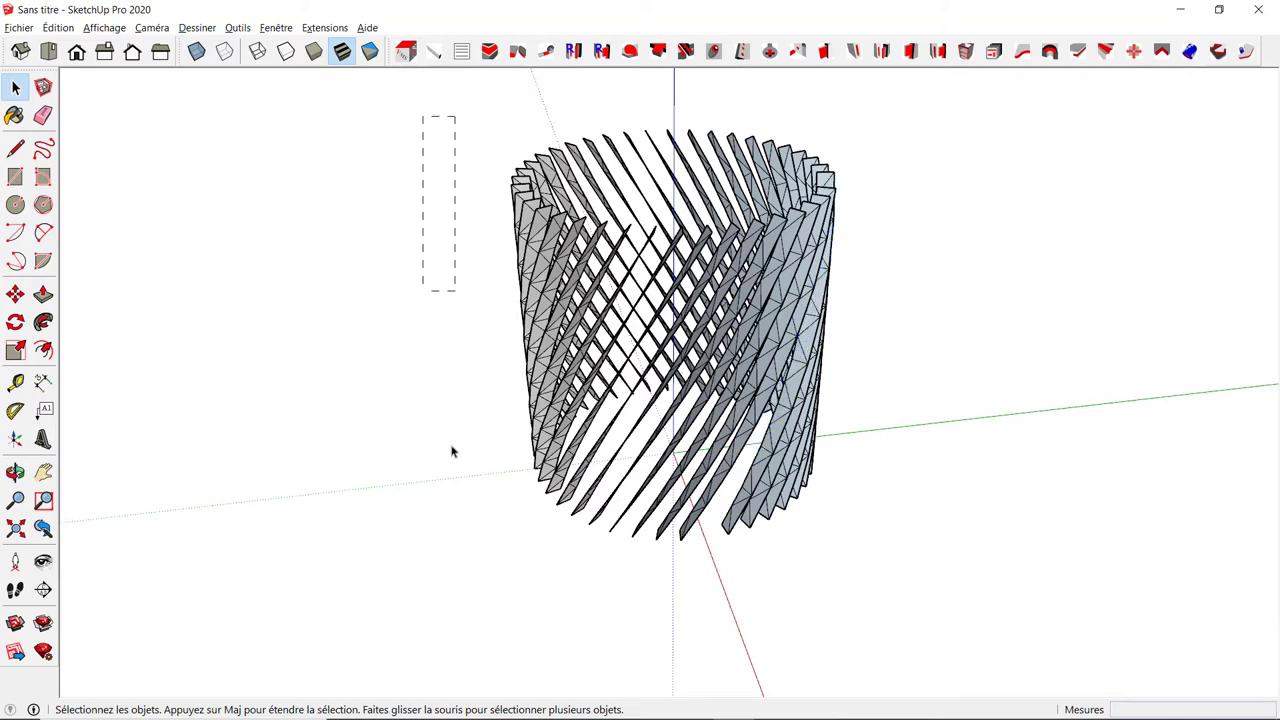
drag(451, 451, 1013, 603)
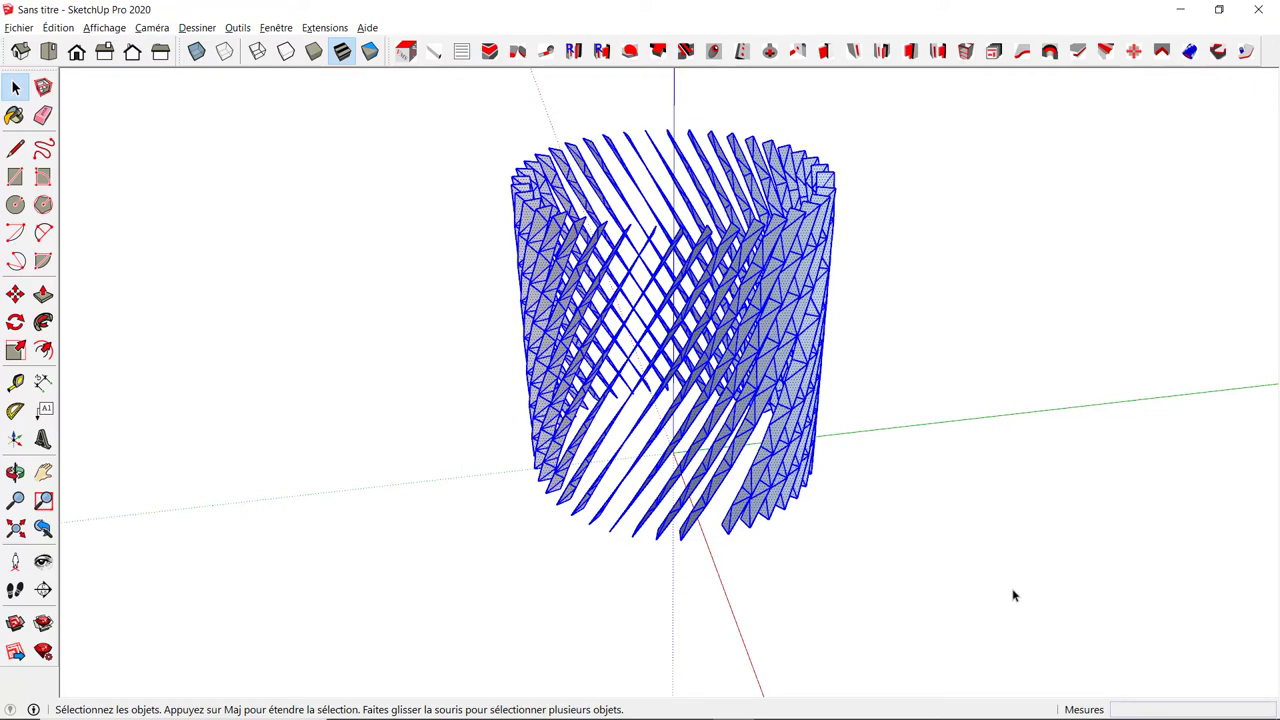
key(Delete)
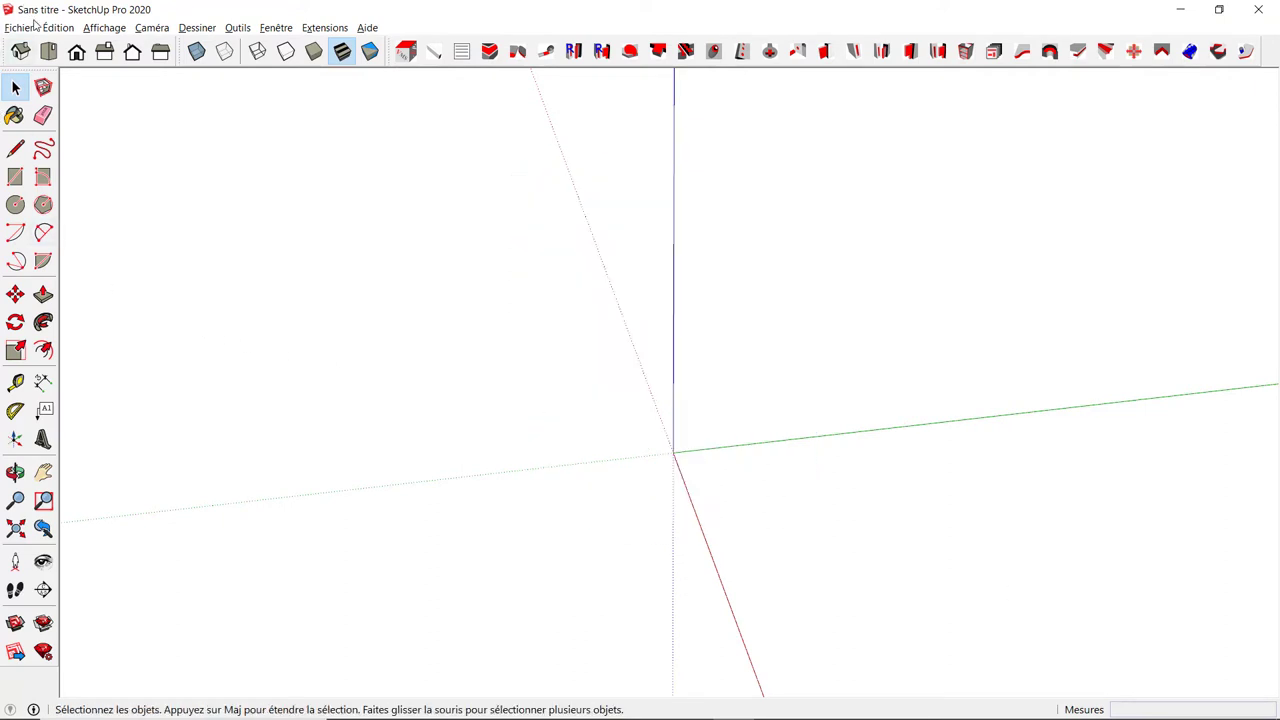
click(58, 27)
click(119, 130)
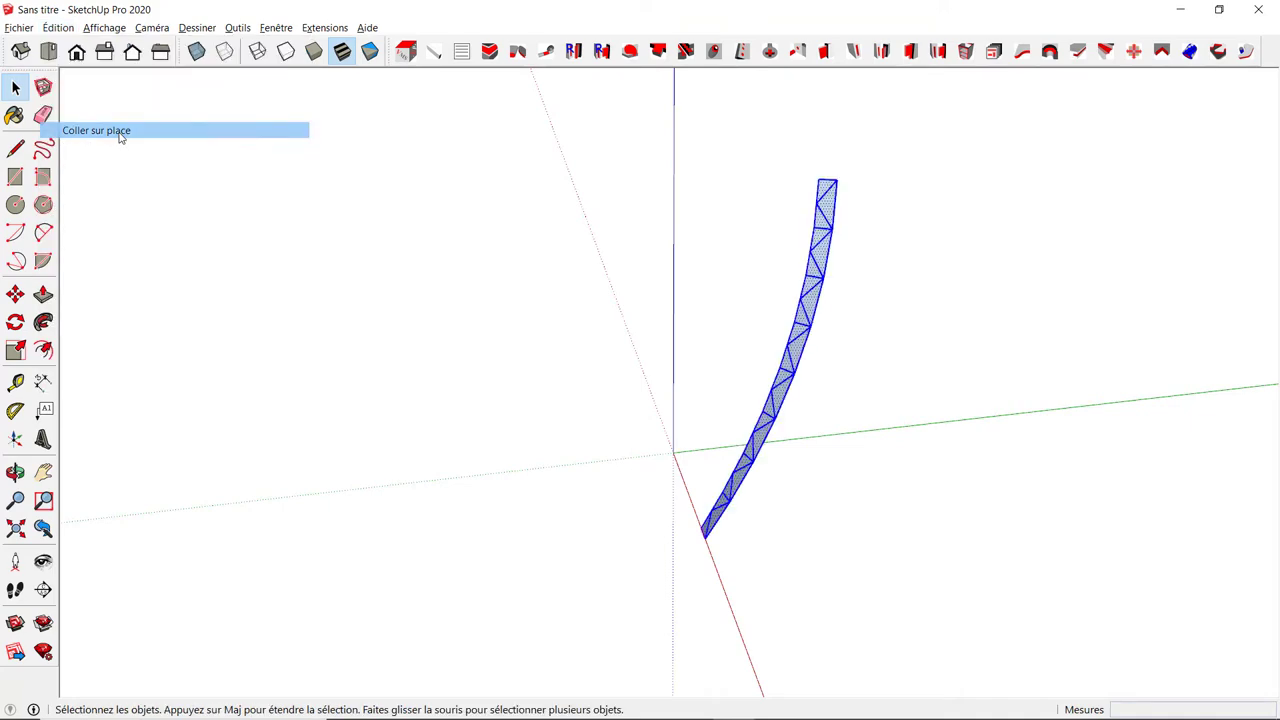
mouse_move(754, 457)
middle_down()
mouse_move(191, 386)
mouse_move(903, 514)
mouse_move(1095, 455)
mouse_move(1066, 455)
middle_up()
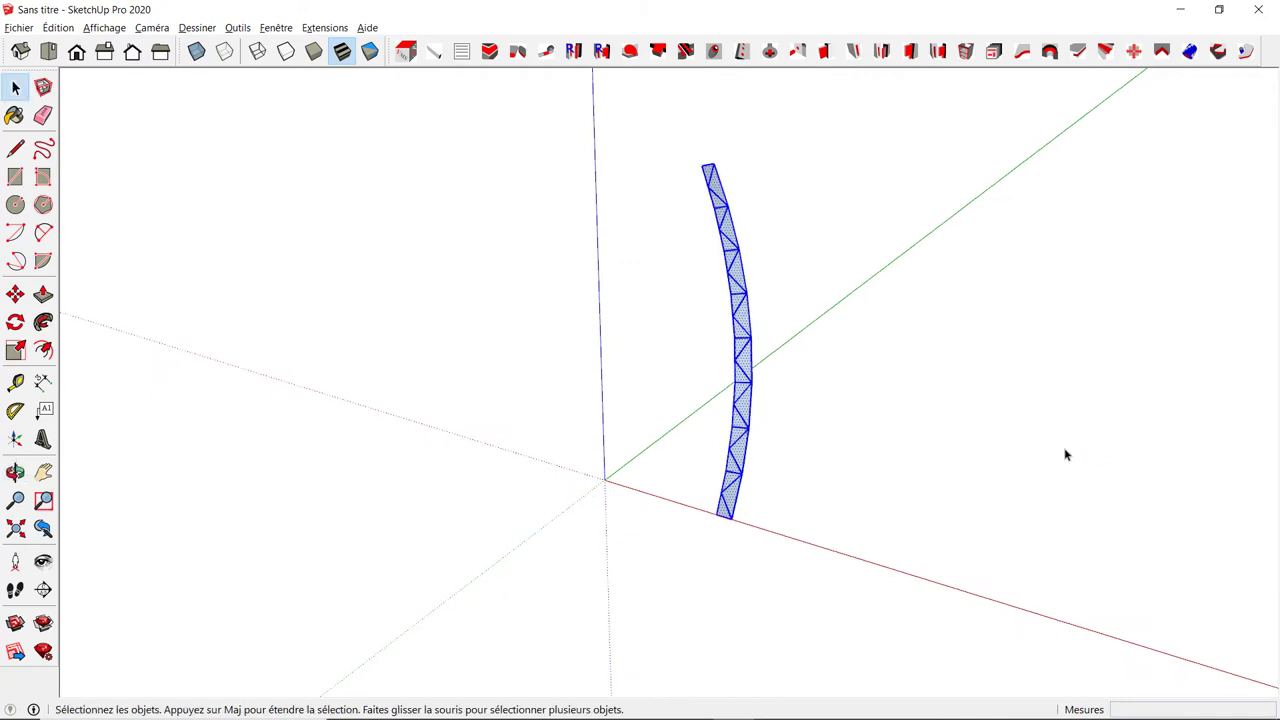
Step: Unhide all hidden geometry to bring back the solid cylinder
click(62, 28)
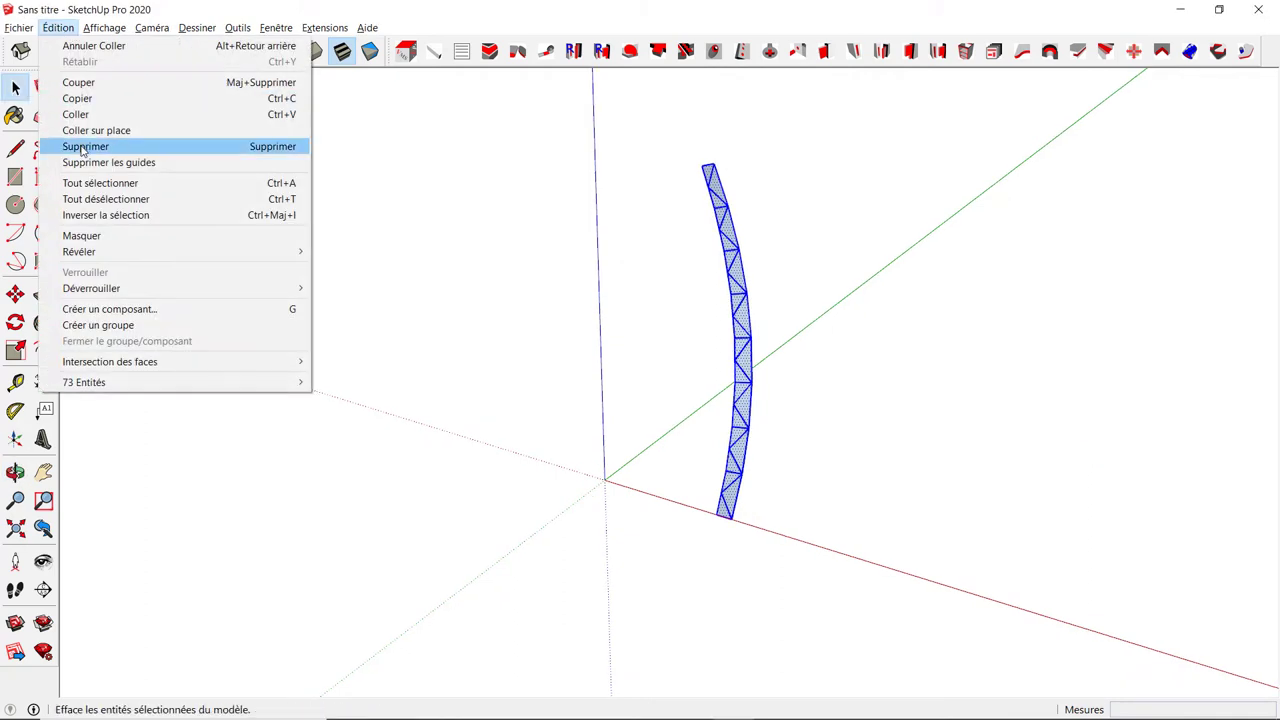
mouse_move(80, 251)
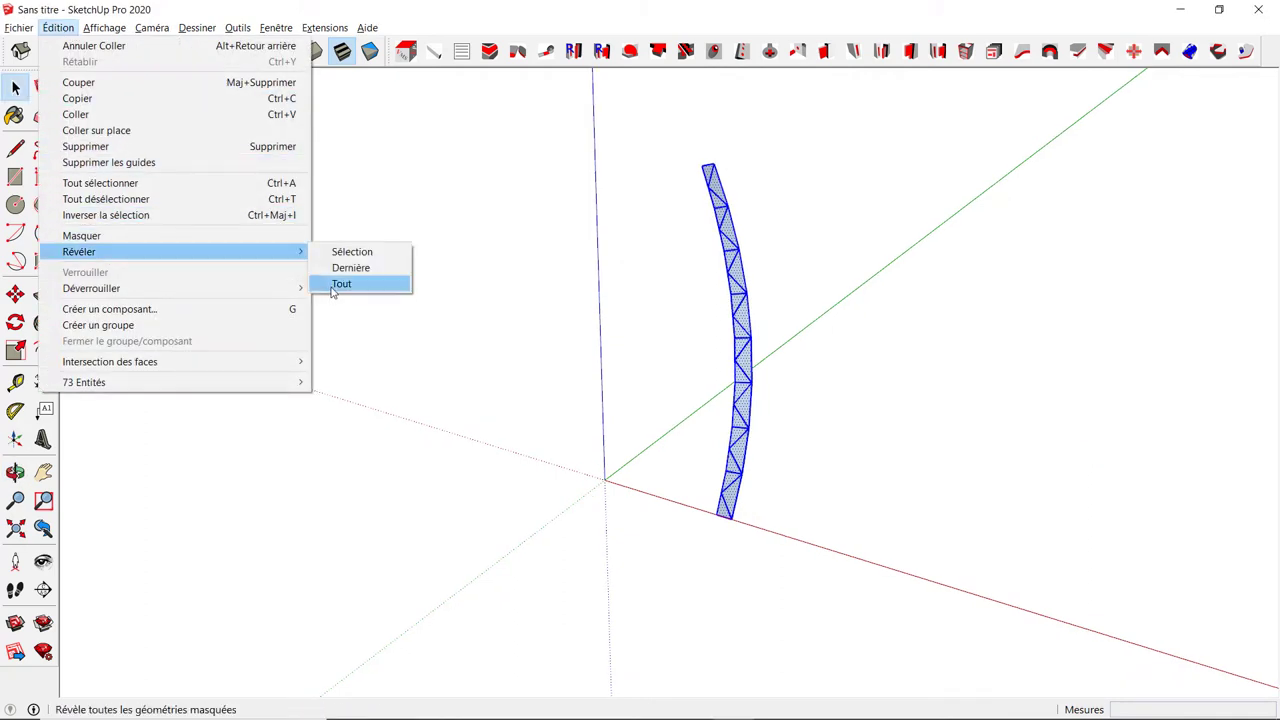
click(331, 287)
mouse_move(798, 434)
middle_down()
mouse_move(483, 314)
mouse_move(457, 149)
middle_up()
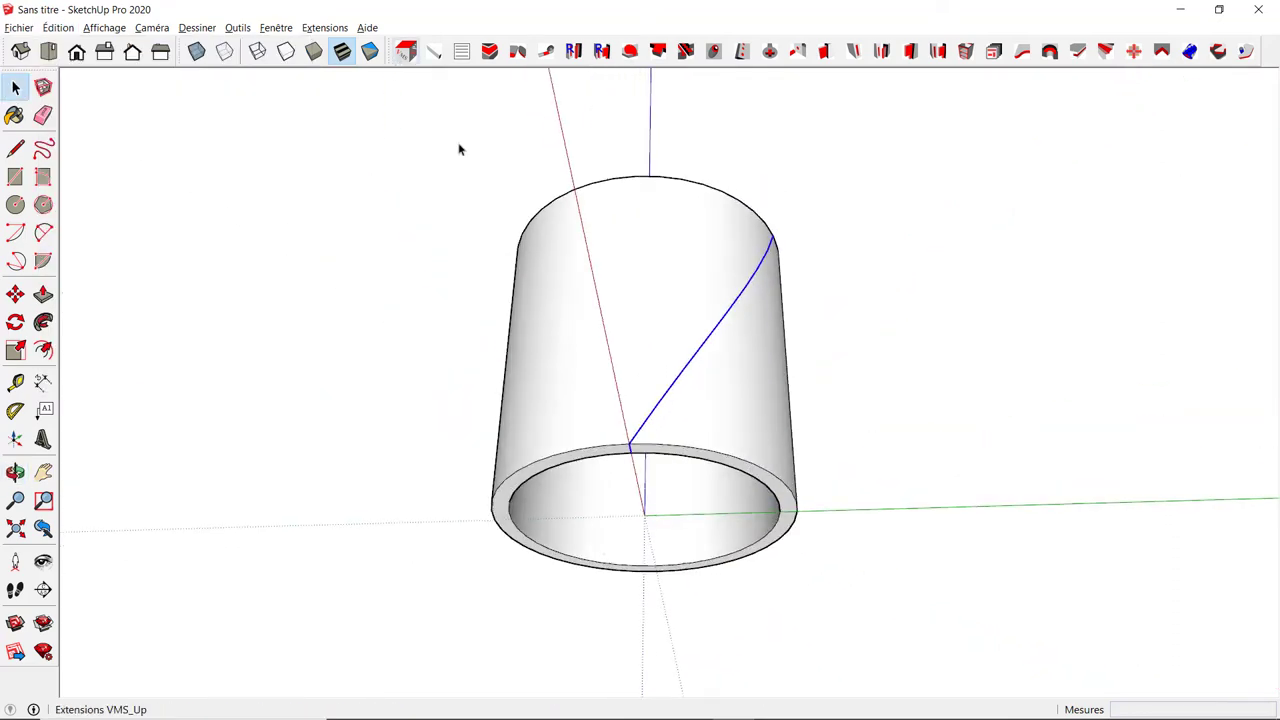
Step: Rotate-copy the slanted curve 27° around the circle's centre, using its rim endpoint as base
scroll(620, 530, up, 3)
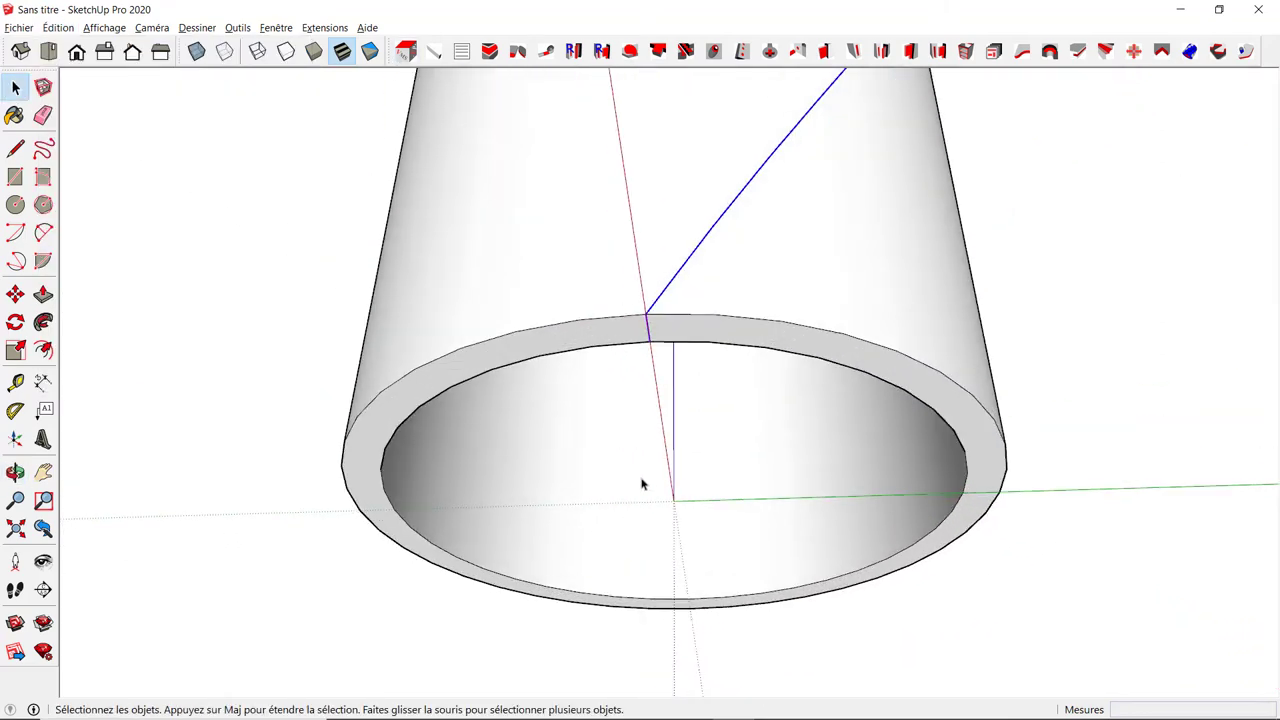
middle_drag(642, 484, 522, 490)
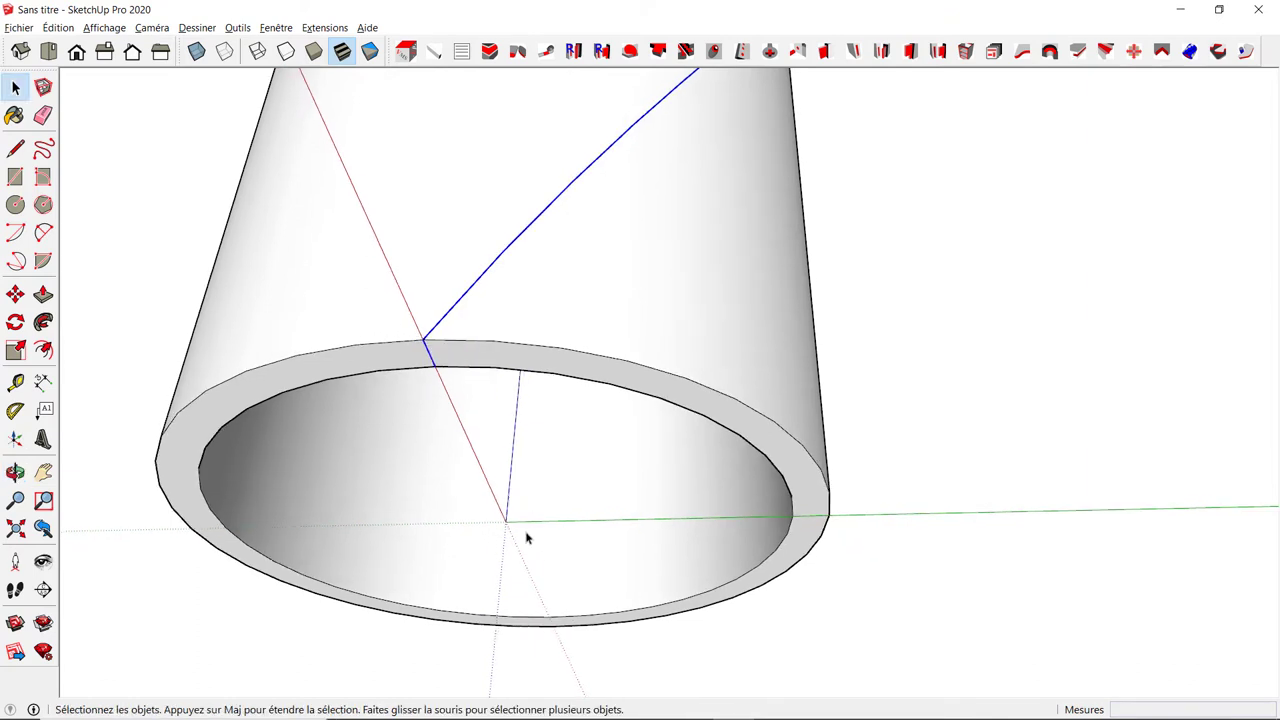
key(q)
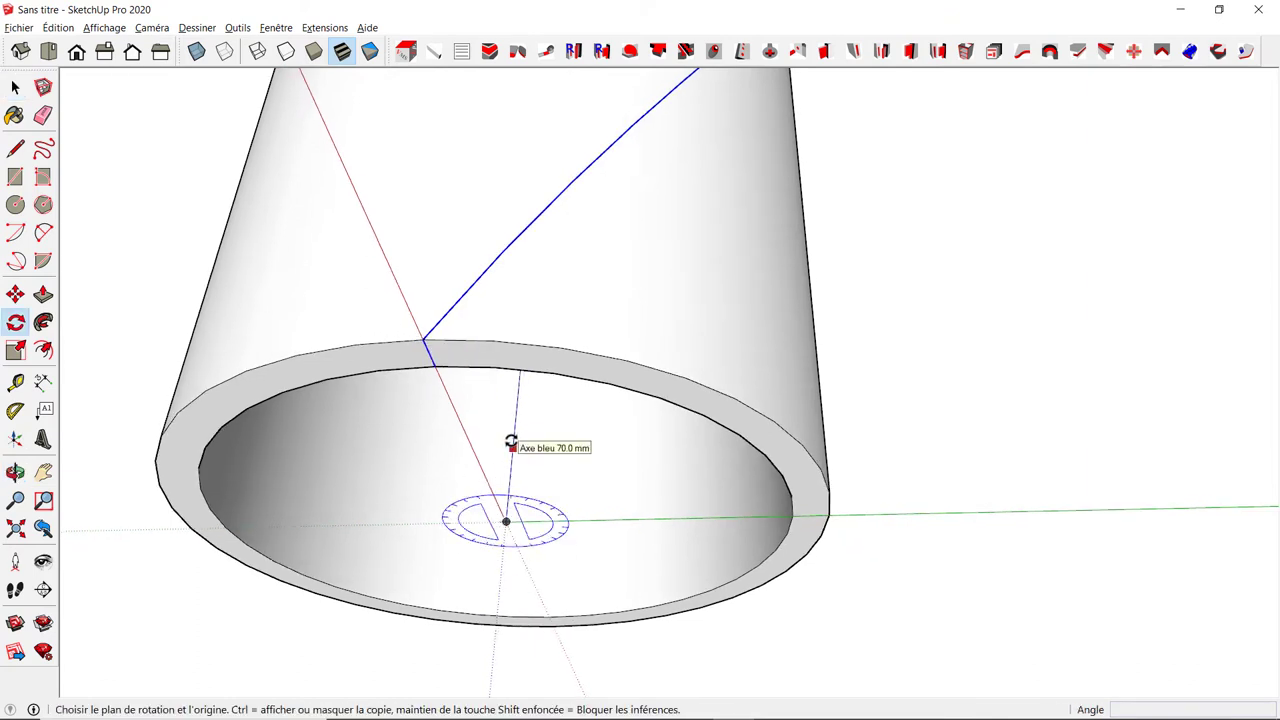
click(508, 447)
scroll(428, 341, up, 3)
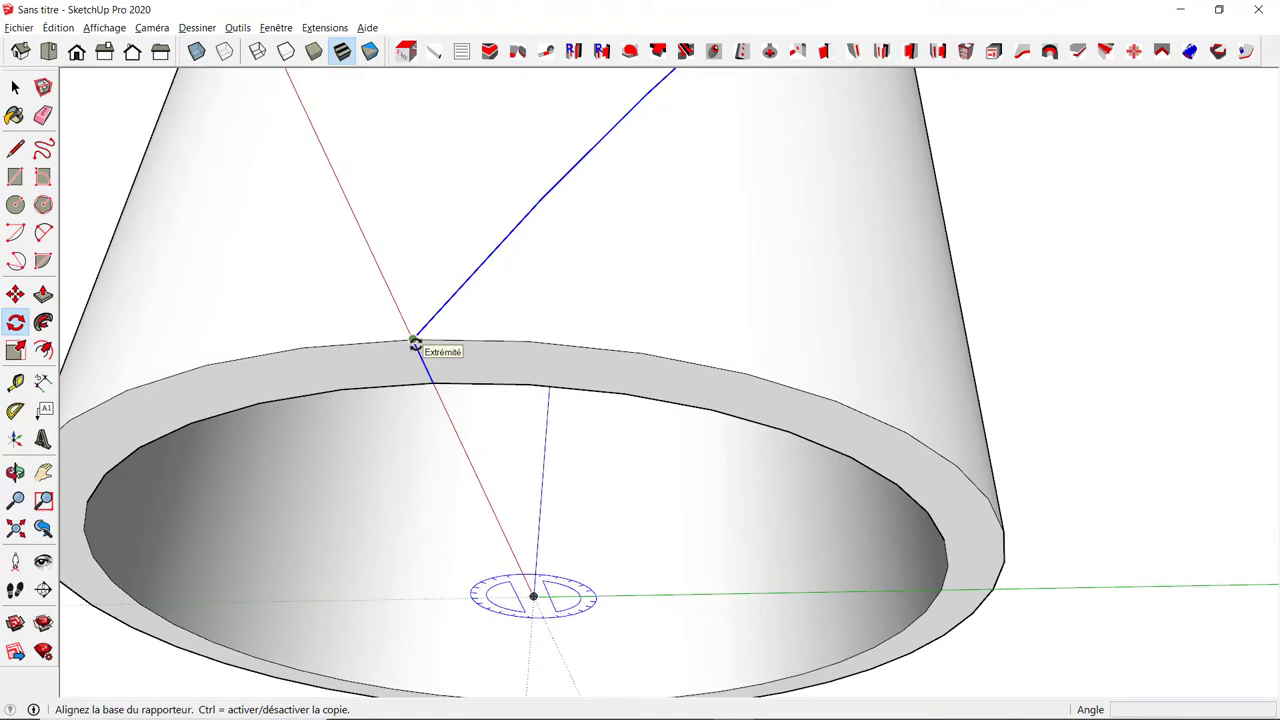
click(415, 343)
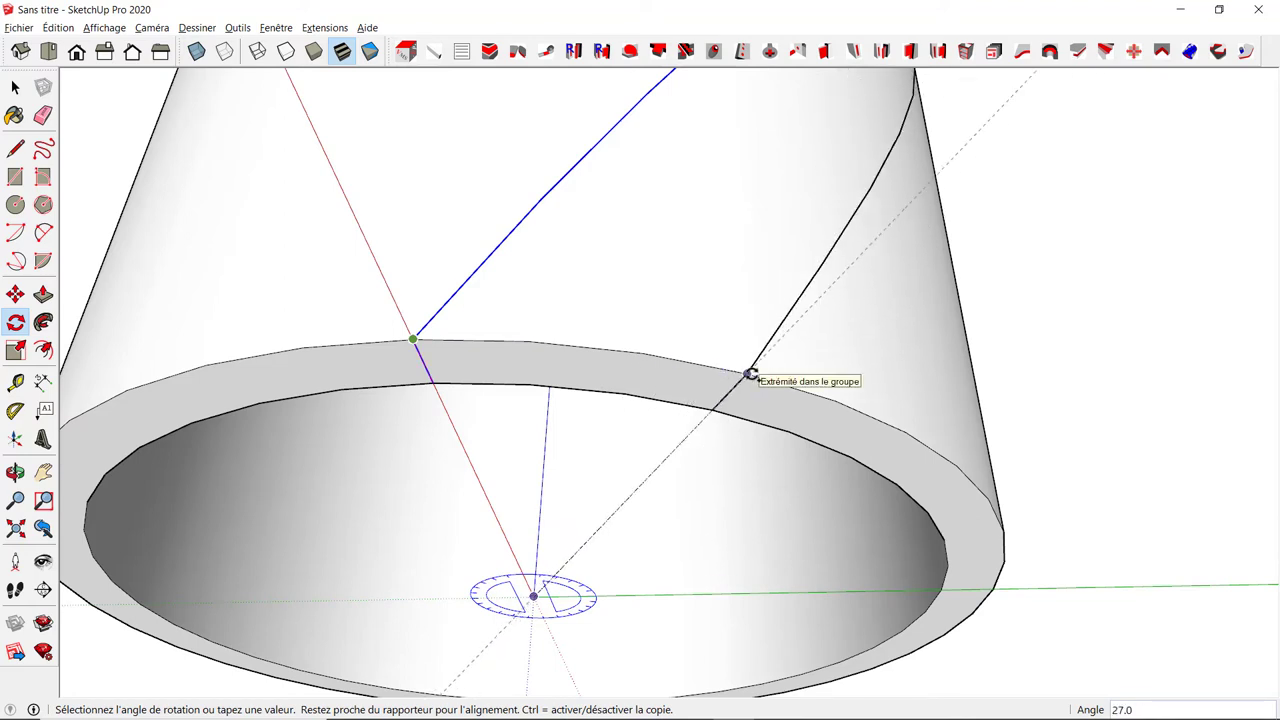
click(750, 375)
scroll(731, 443, down, 5)
mouse_move(771, 389)
middle_down()
mouse_move(487, 578)
mouse_move(373, 311)
middle_up()
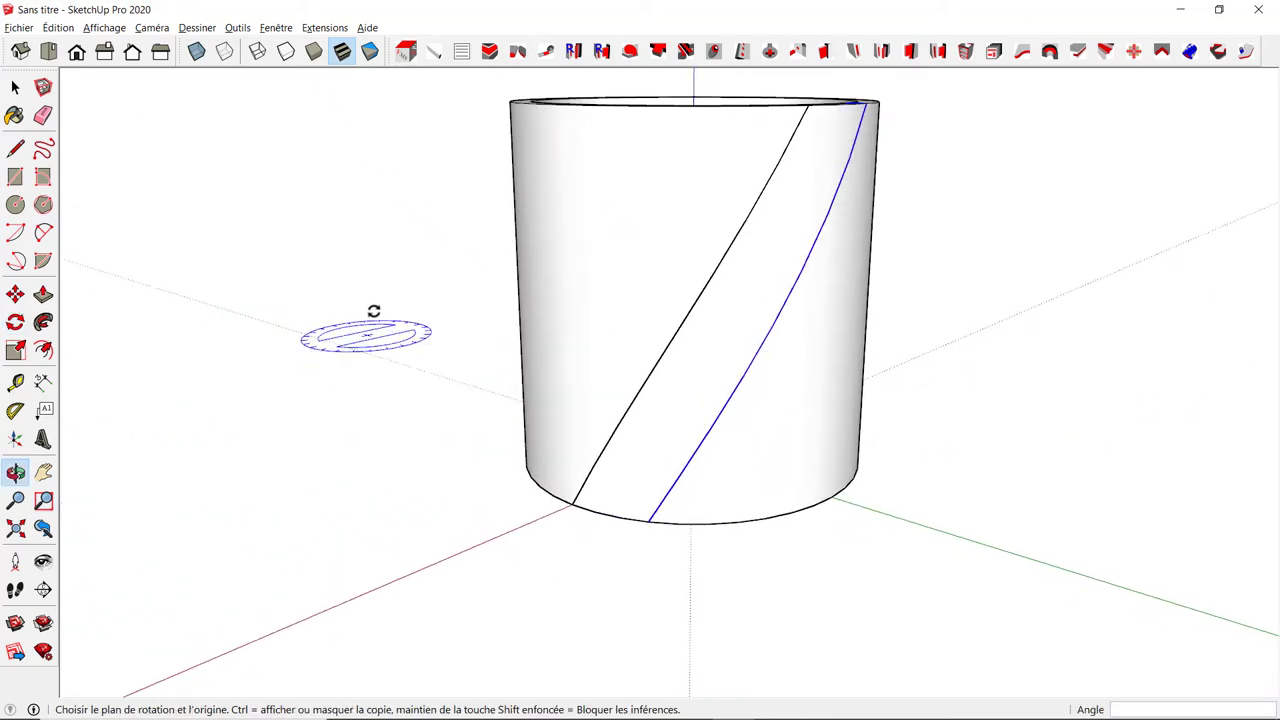
Step: Explode the cylinder group into loose geometry
key(space)
click(566, 262)
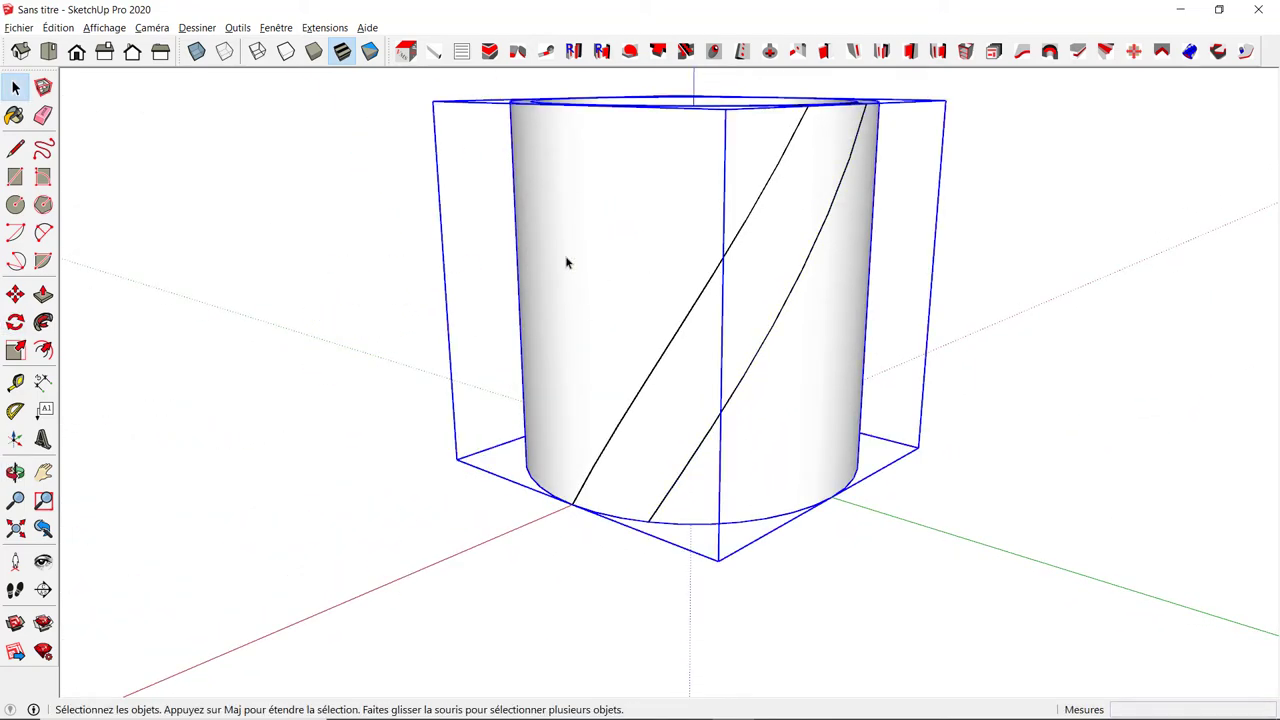
right_click(566, 262)
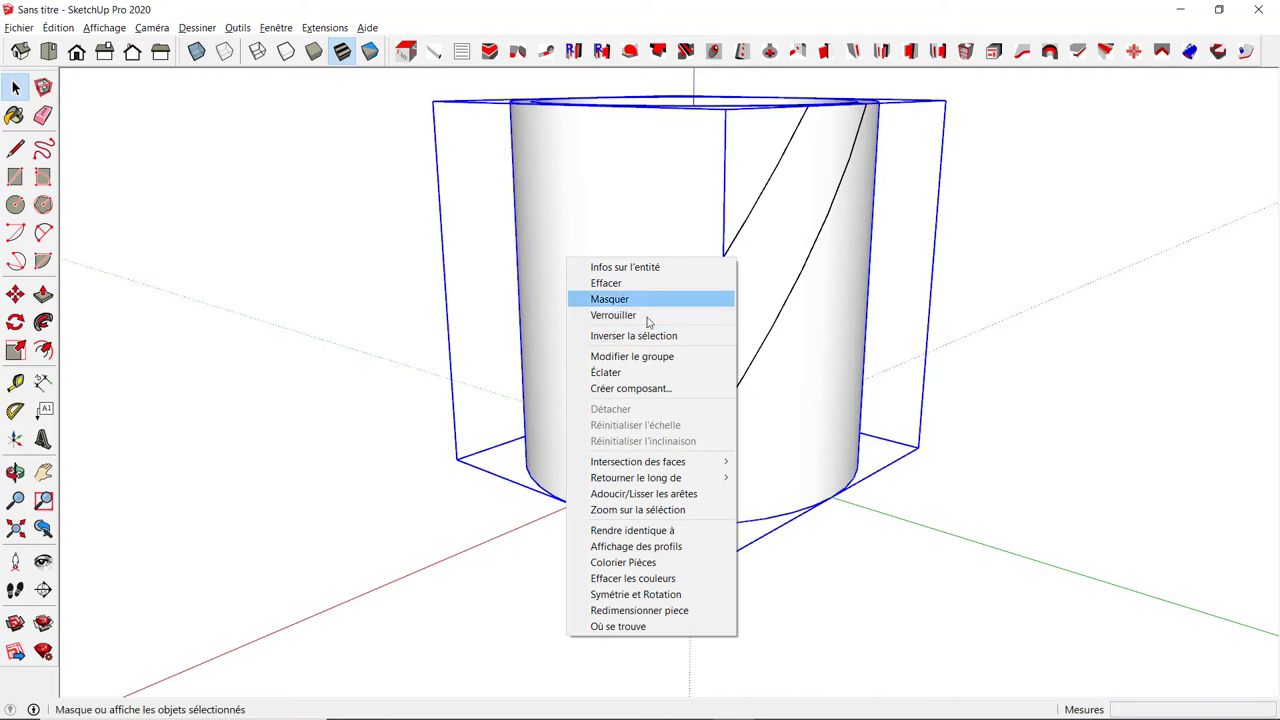
click(615, 372)
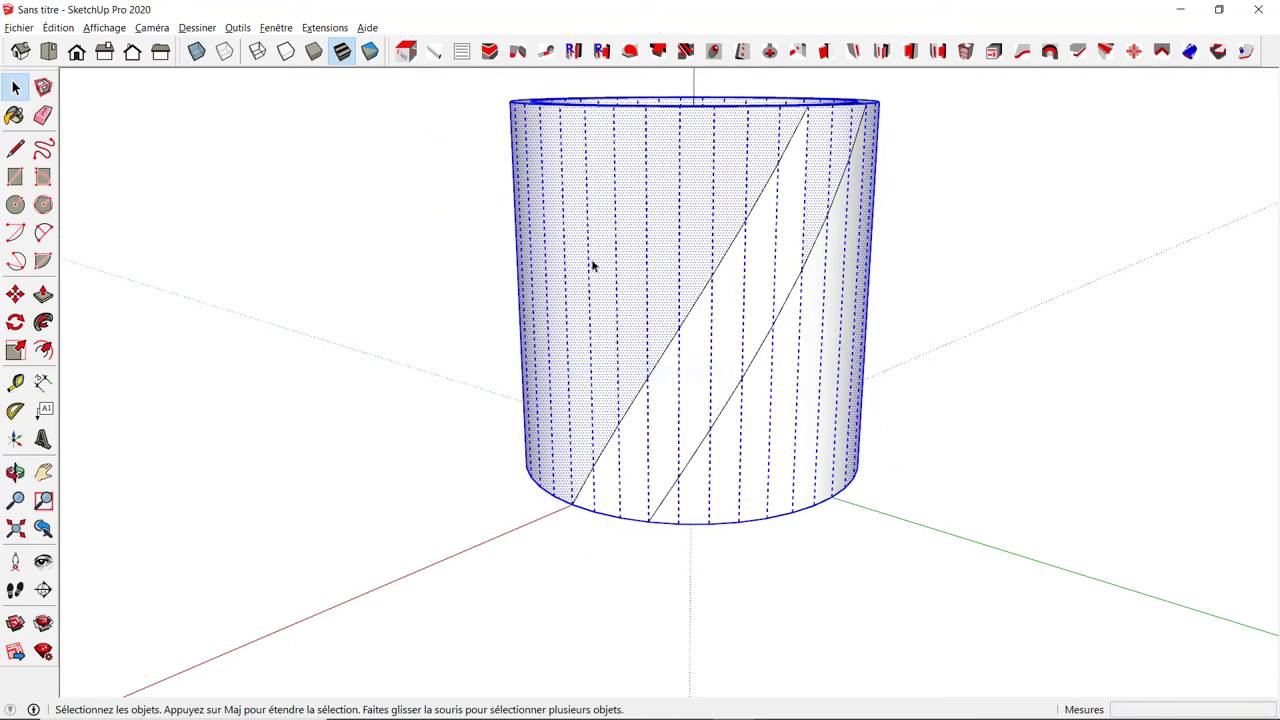
Step: Intersect the whole cylinder's faces with the selection to cut the wall along both curves
scroll(563, 256, down, 2)
drag(463, 103, 983, 500)
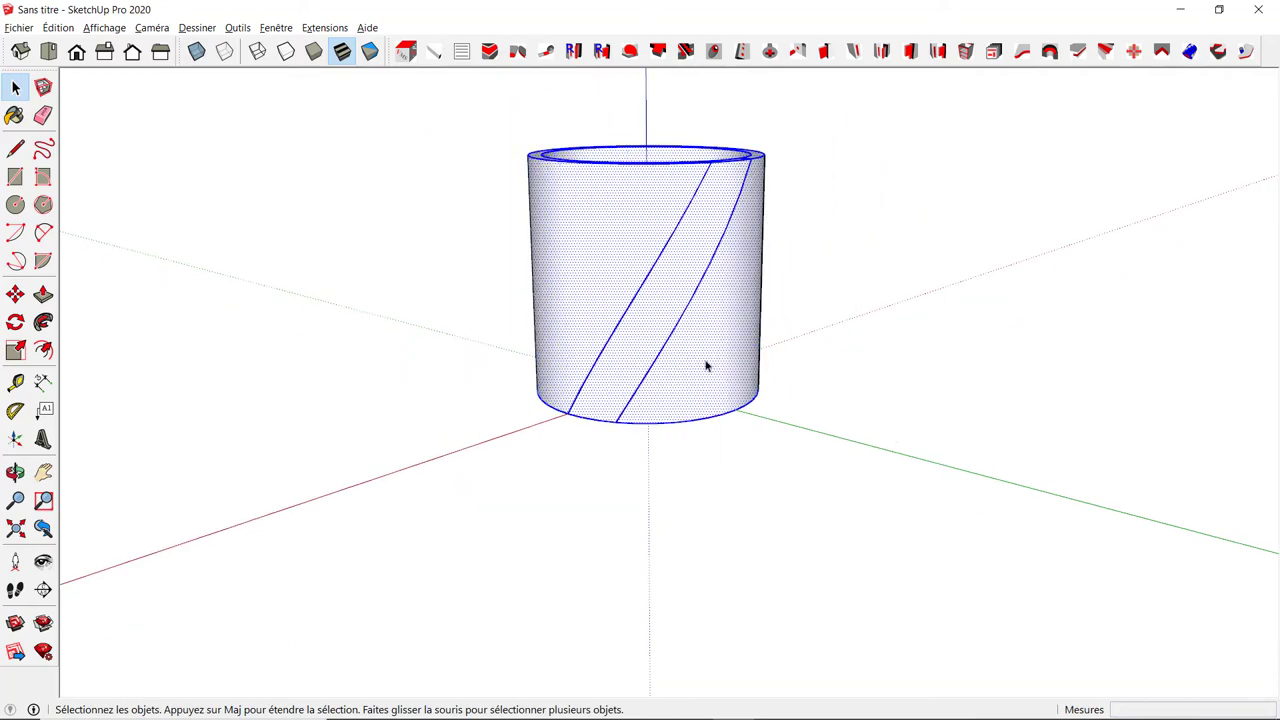
right_click(636, 320)
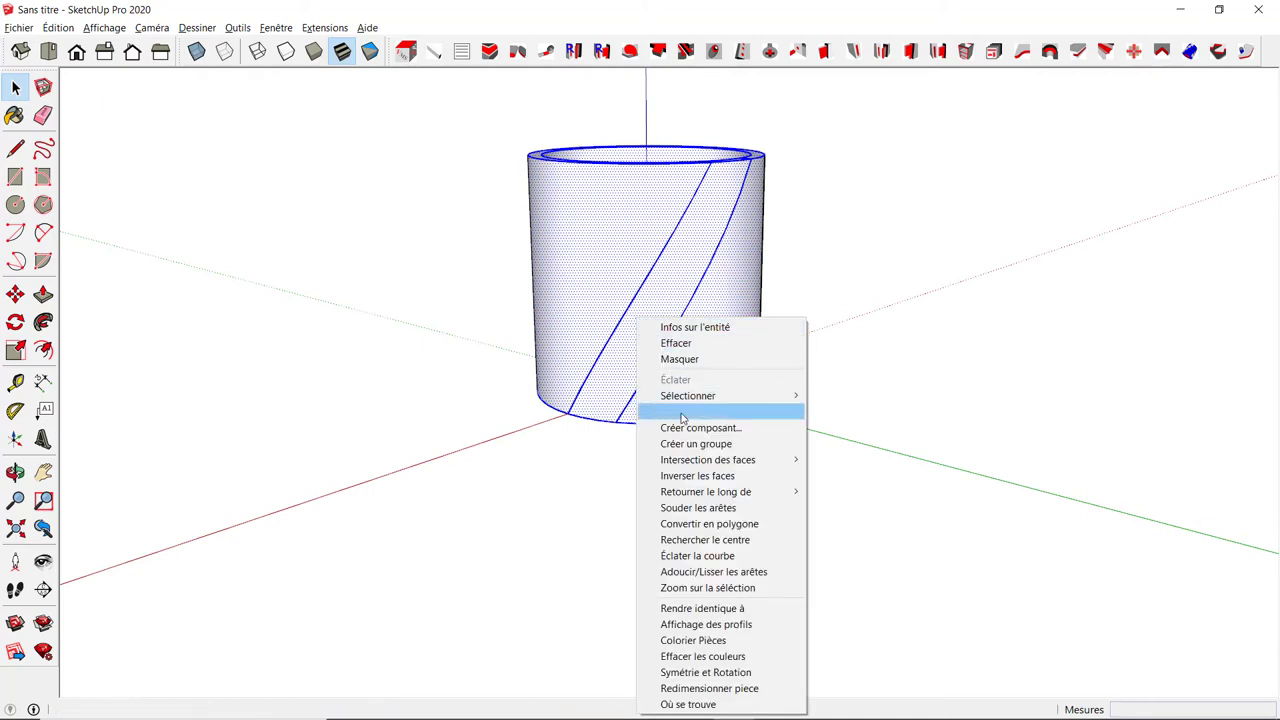
mouse_move(707, 460)
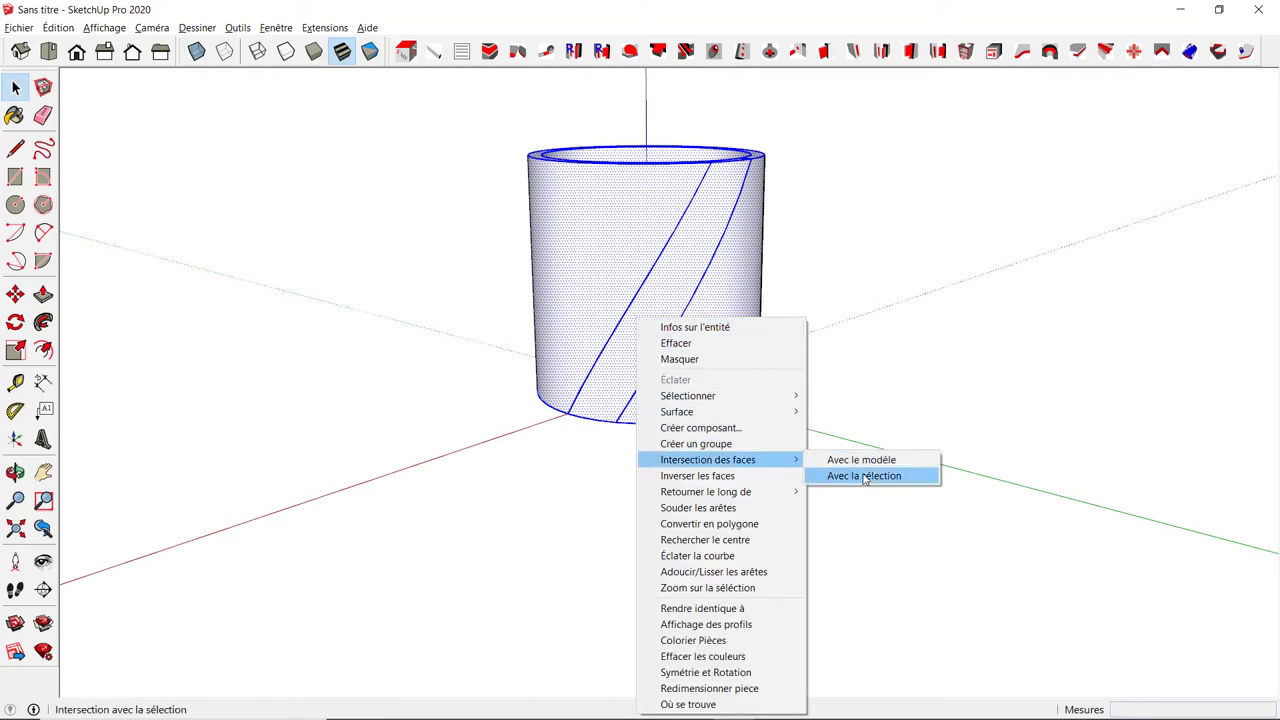
click(864, 476)
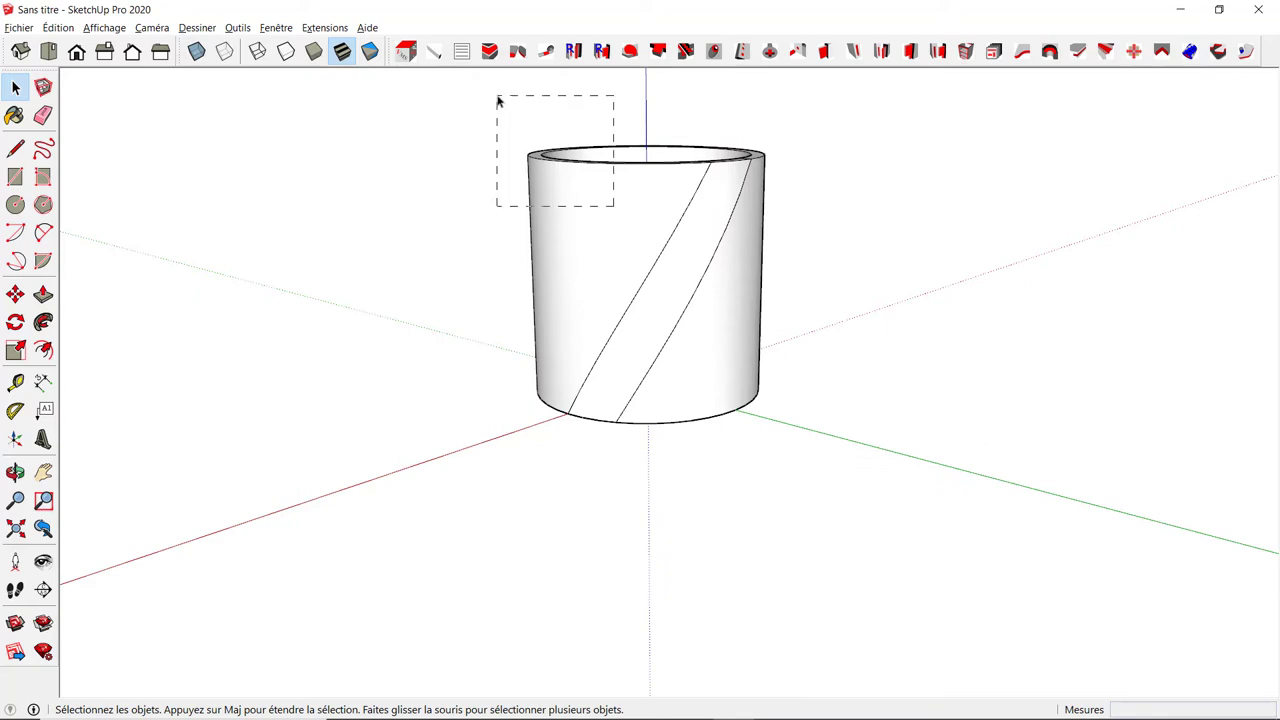
Step: Delete the unwanted cylinder faces, top edge and bottom ring, then select the remaining band
drag(498, 100, 500, 101)
key(Delete)
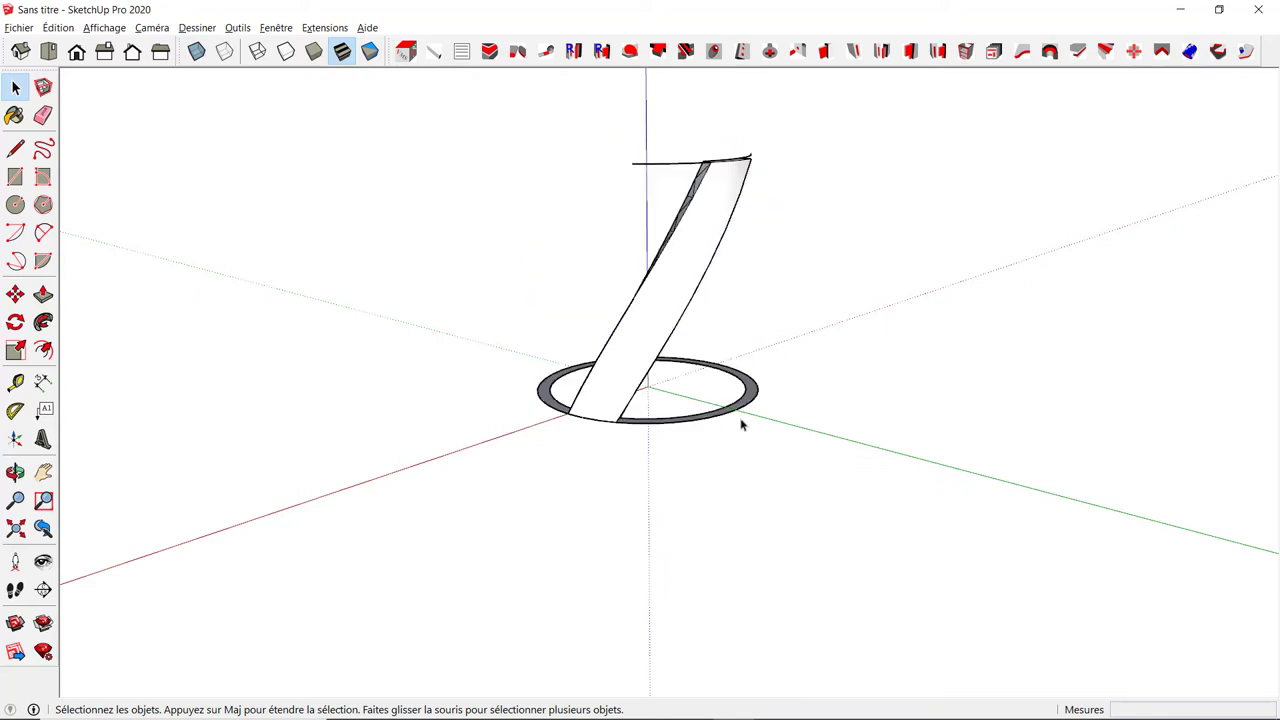
drag(695, 392, 694, 391)
key(Delete)
mouse_move(511, 349)
middle_down()
mouse_move(1037, 549)
mouse_move(678, 263)
mouse_move(989, 303)
mouse_move(664, 264)
middle_up()
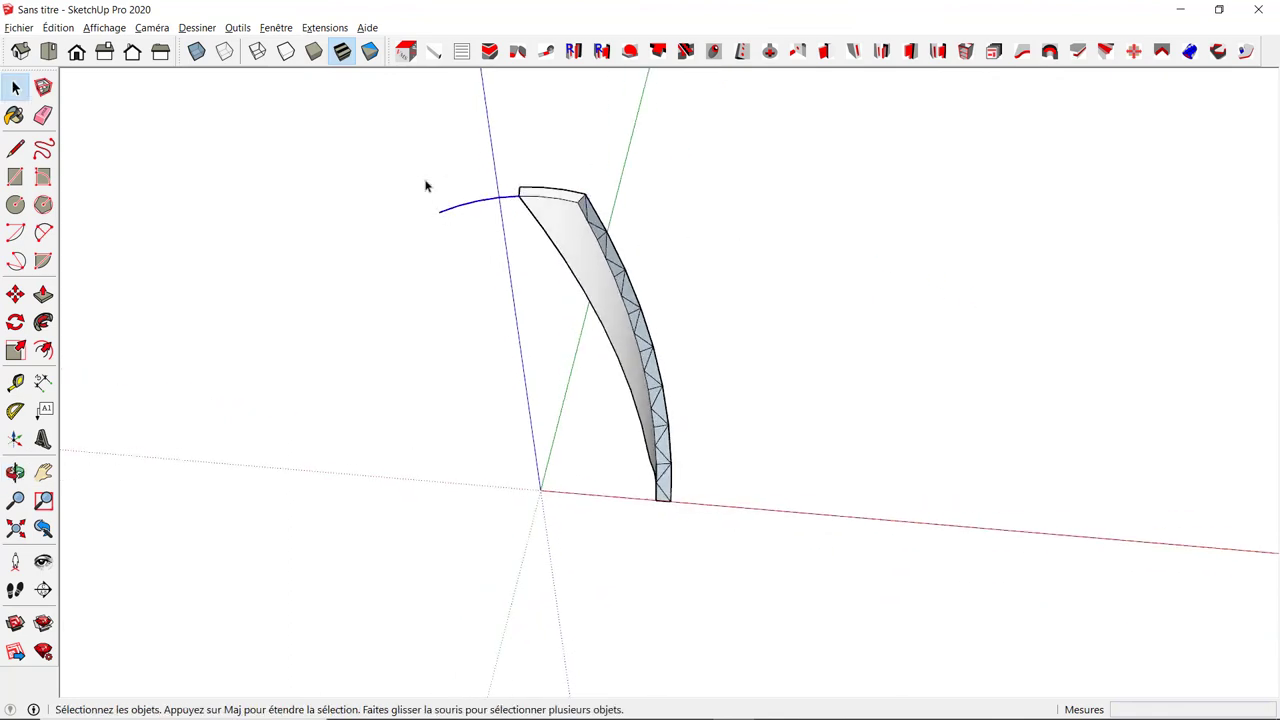
middle_drag(630, 314, 611, 303)
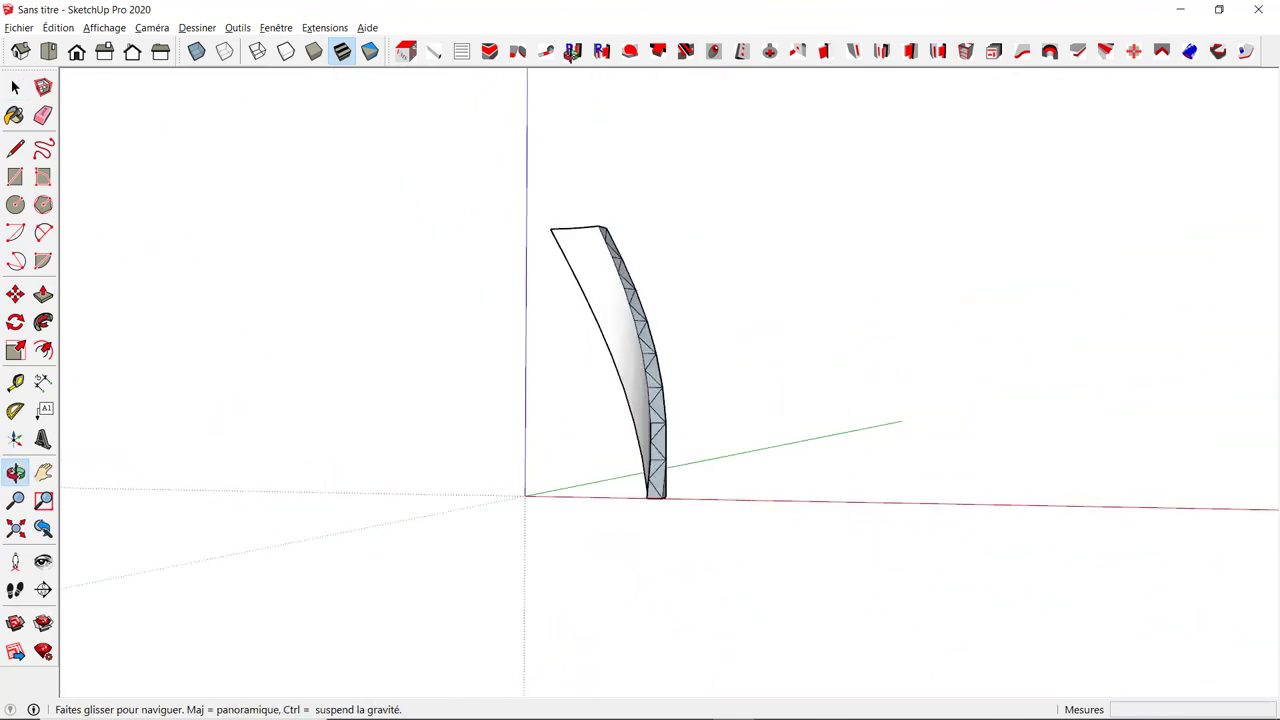
triple_click(609, 302)
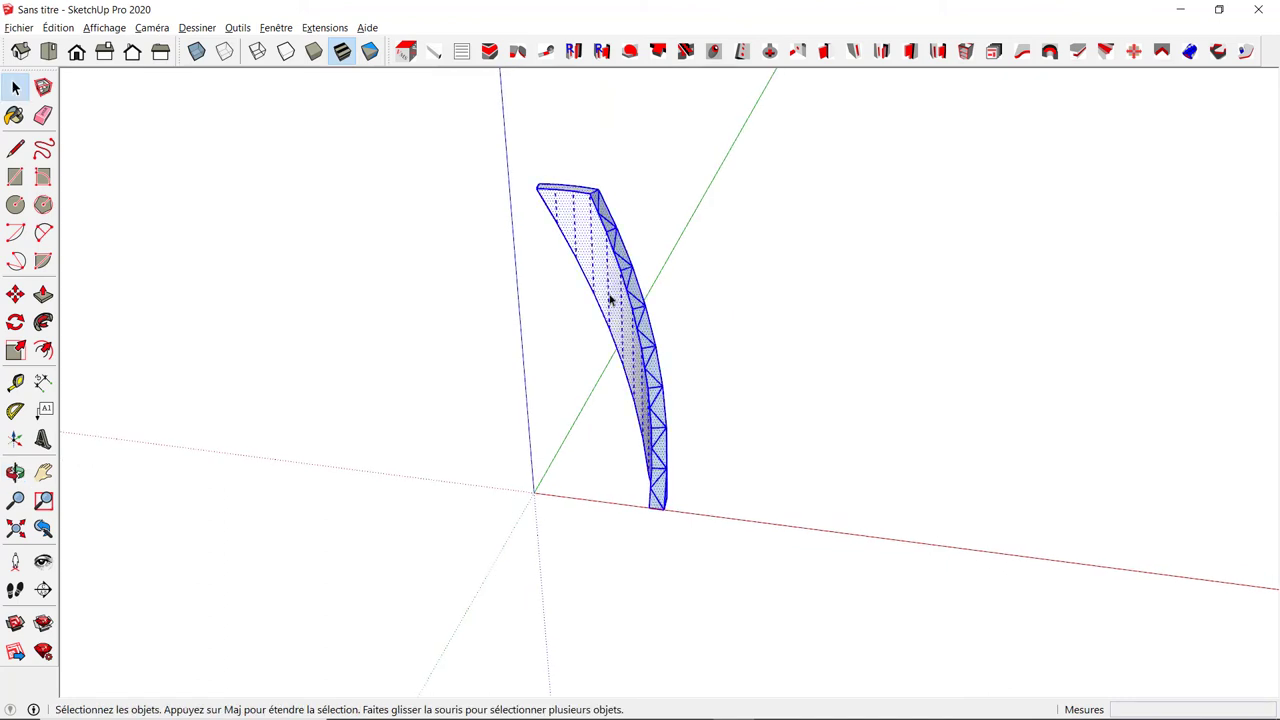
Step: Turn the band into a component named 'Montant' and bring up its entity details
right_click(610, 300)
click(658, 405)
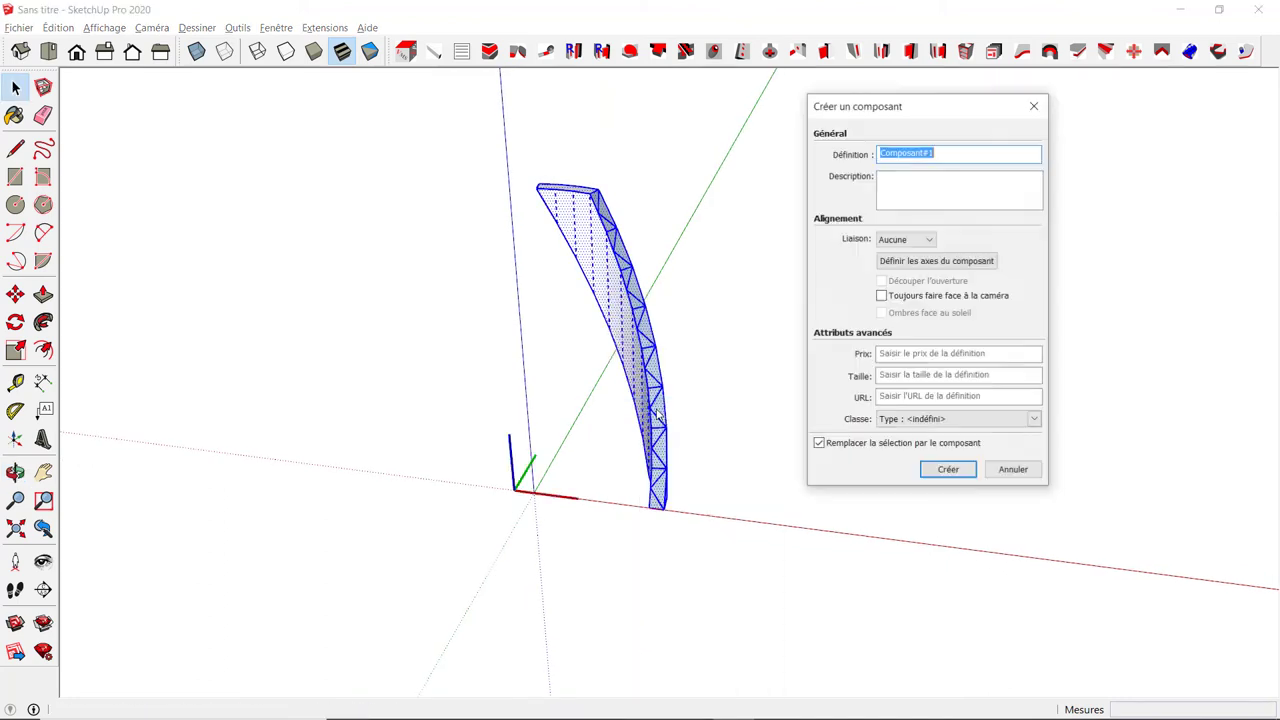
text(Montant)
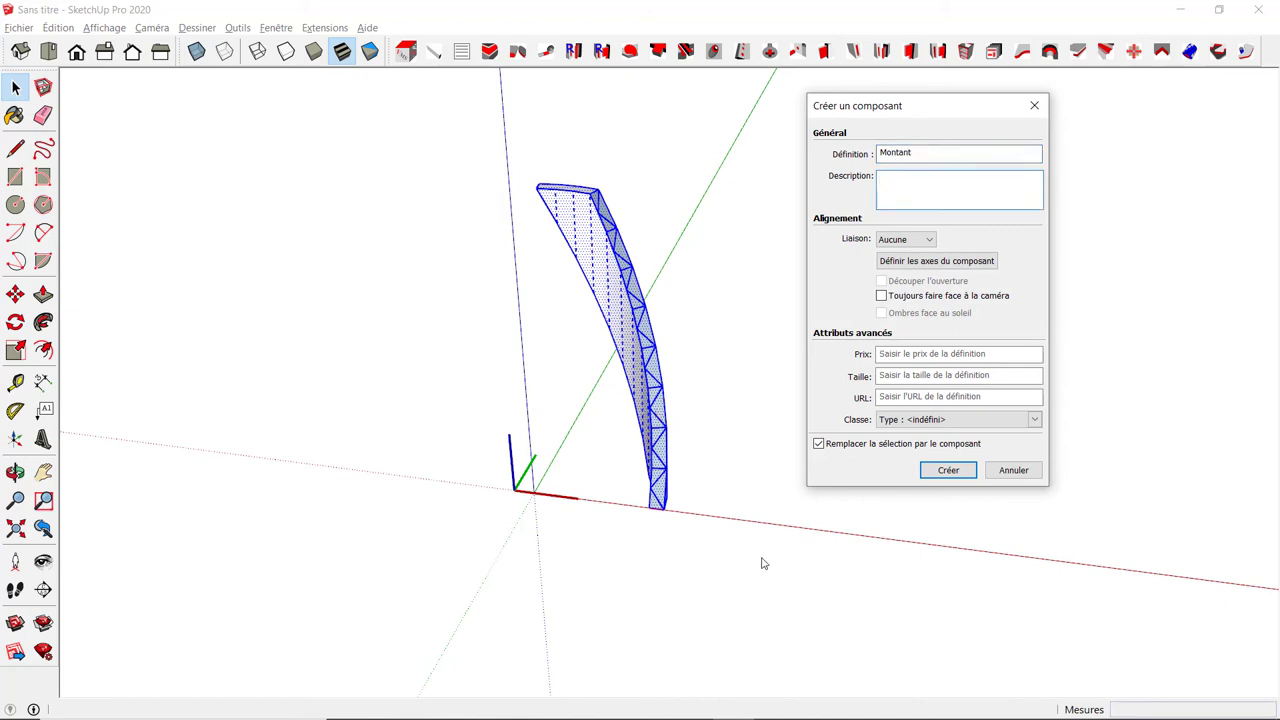
click(947, 470)
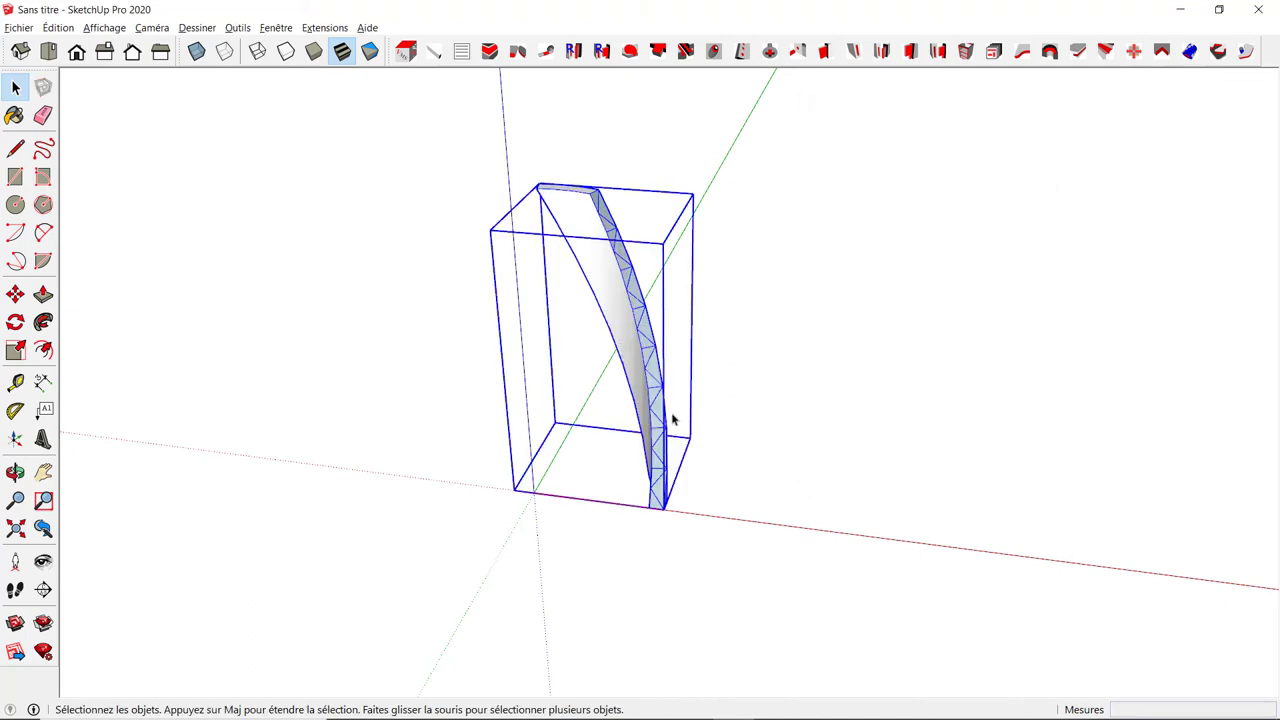
mouse_move(720, 405)
middle_down()
mouse_move(696, 378)
mouse_move(604, 410)
middle_up()
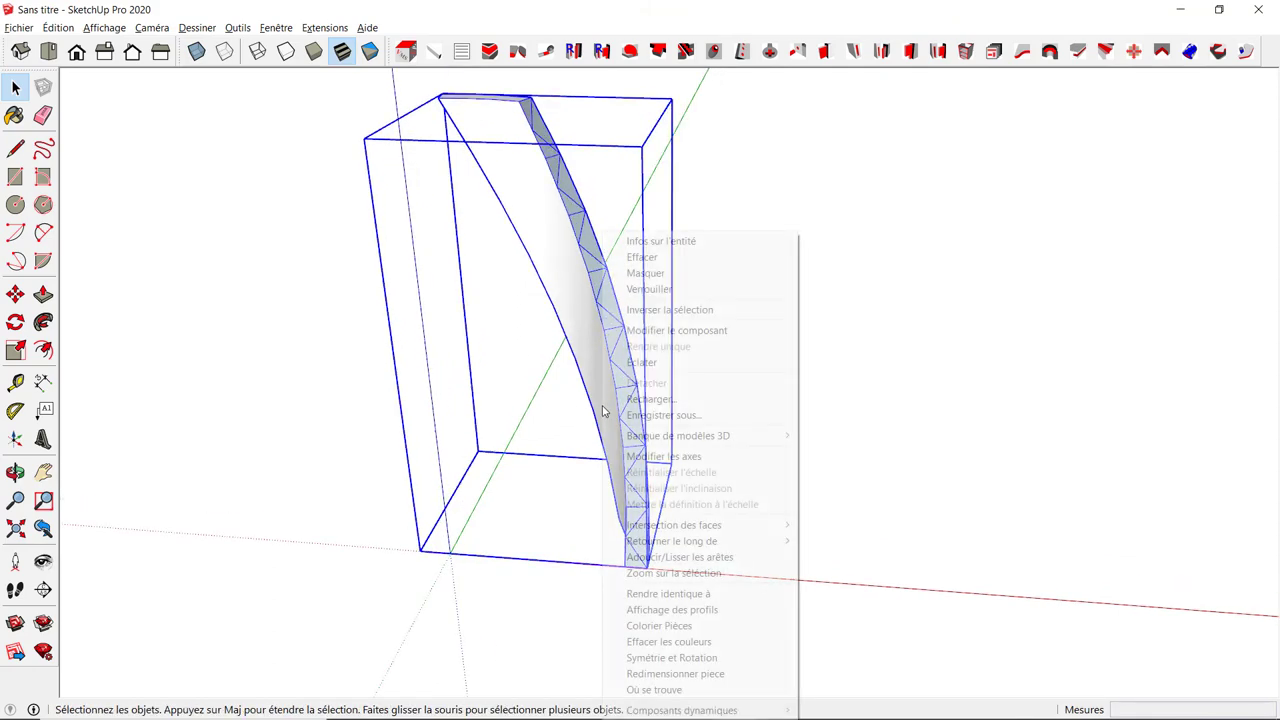
right_click(604, 410)
click(661, 241)
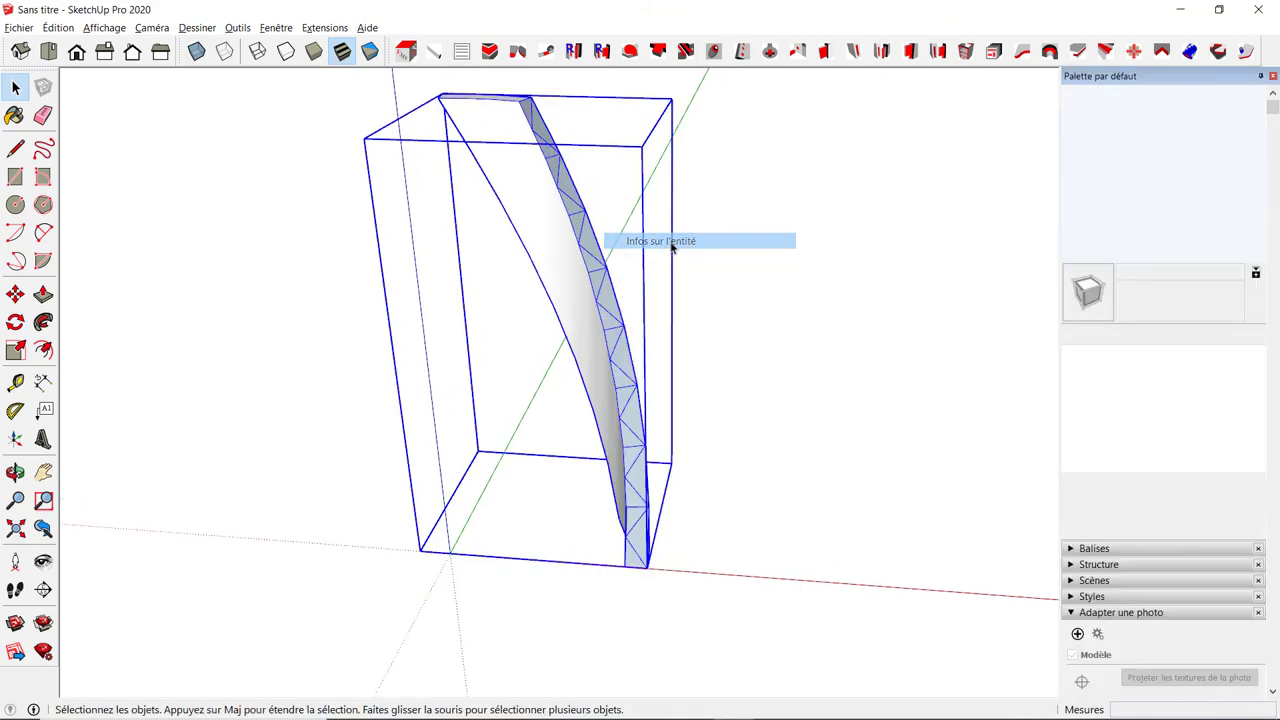
mouse_move(525, 252)
middle_down()
mouse_move(843, 289)
mouse_move(751, 414)
mouse_move(190, 332)
mouse_move(748, 368)
middle_up()
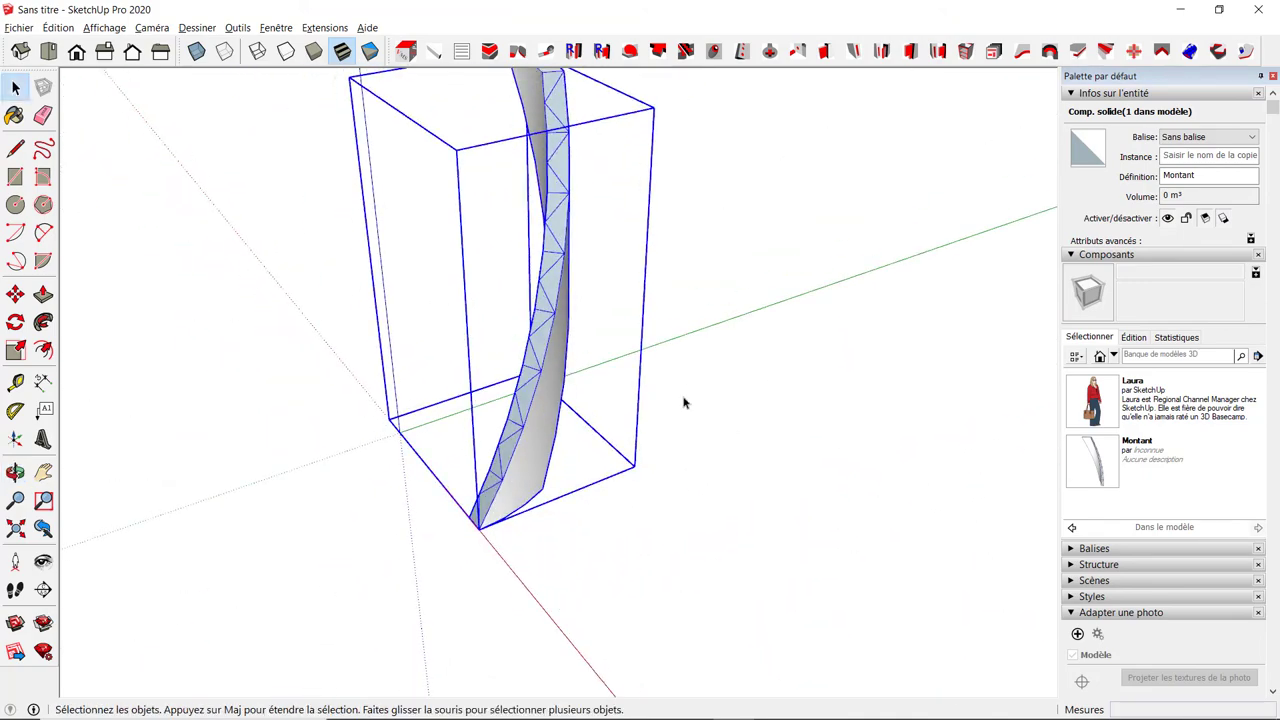
mouse_move(684, 403)
middle_down()
mouse_move(740, 463)
mouse_move(463, 466)
mouse_move(806, 491)
mouse_move(588, 532)
middle_up()
mouse_move(642, 522)
mouse_down()
mouse_move(783, 557)
mouse_move(886, 560)
mouse_move(943, 543)
mouse_move(720, 583)
mouse_move(685, 603)
mouse_move(692, 595)
mouse_up()
key(space)
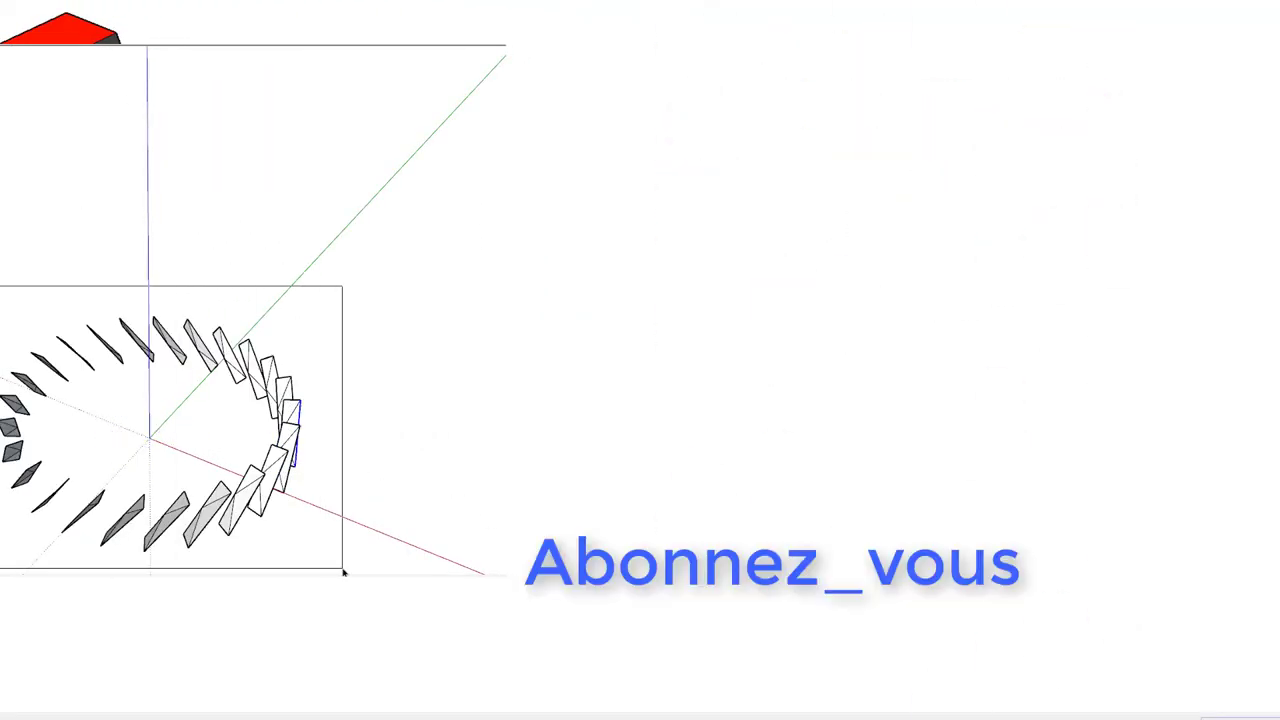
Step: Select all rotated slats and begin copying the ring upward from a base point
drag(342, 572, 342, 571)
click(145, 549)
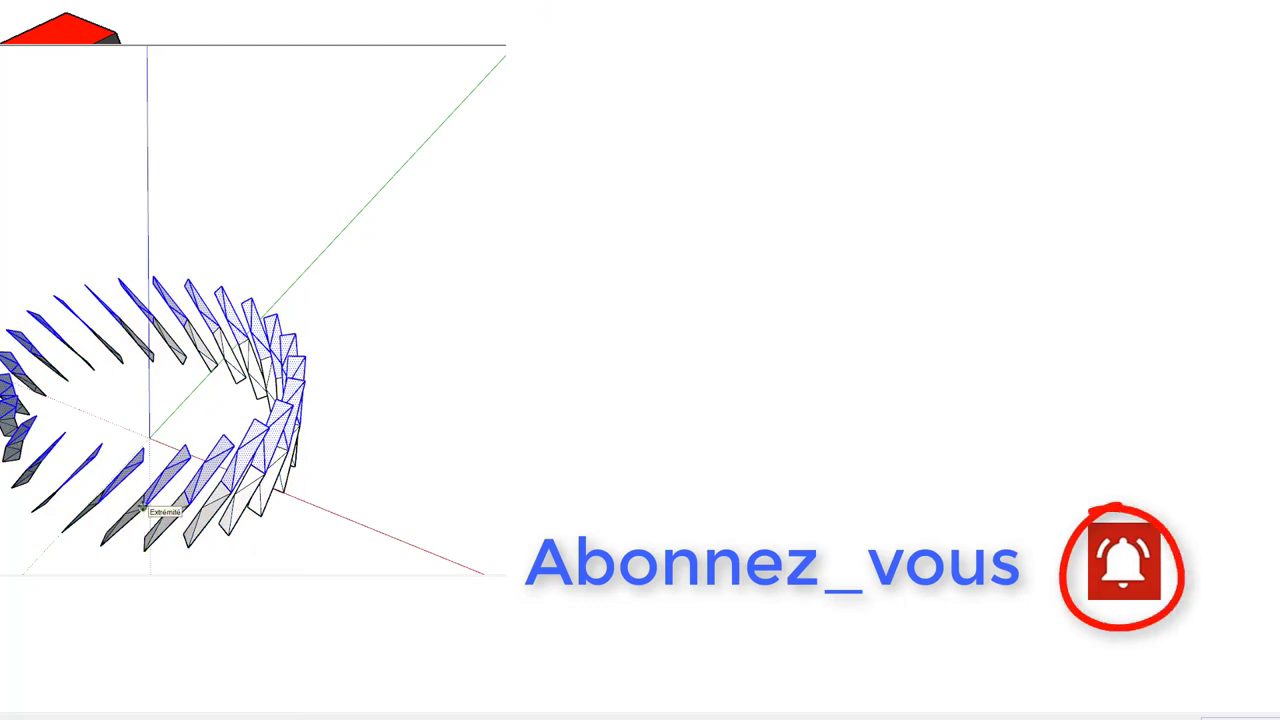